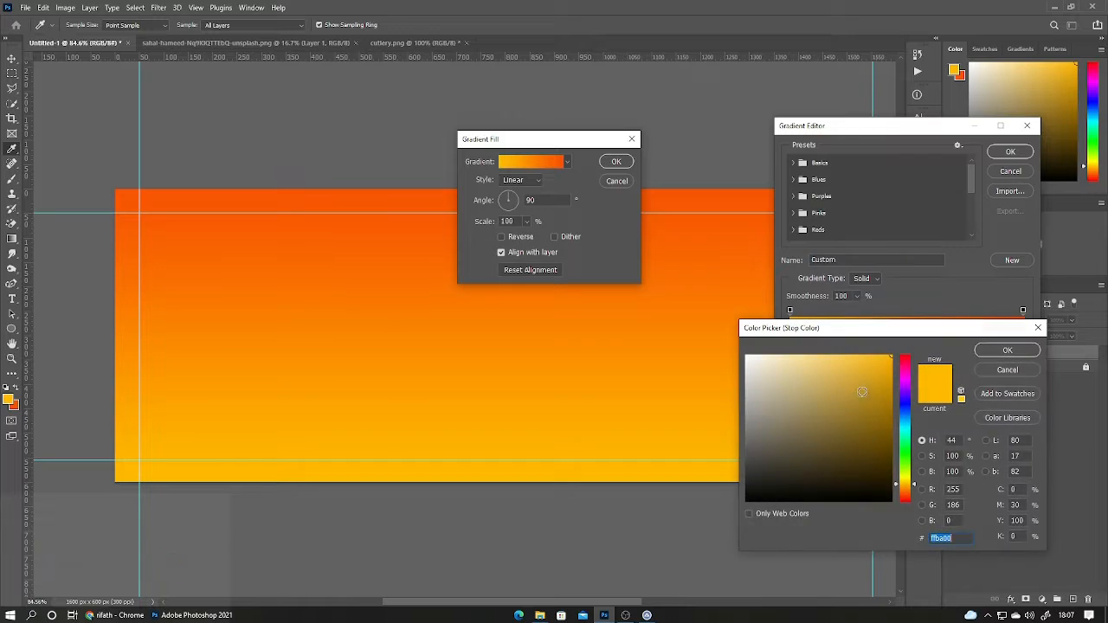
Confirm the gradient fill's colour stops as #ffba00 at the start and #f85403 at the end.
{"action": "left_click", "coordinate": [996, 350]}
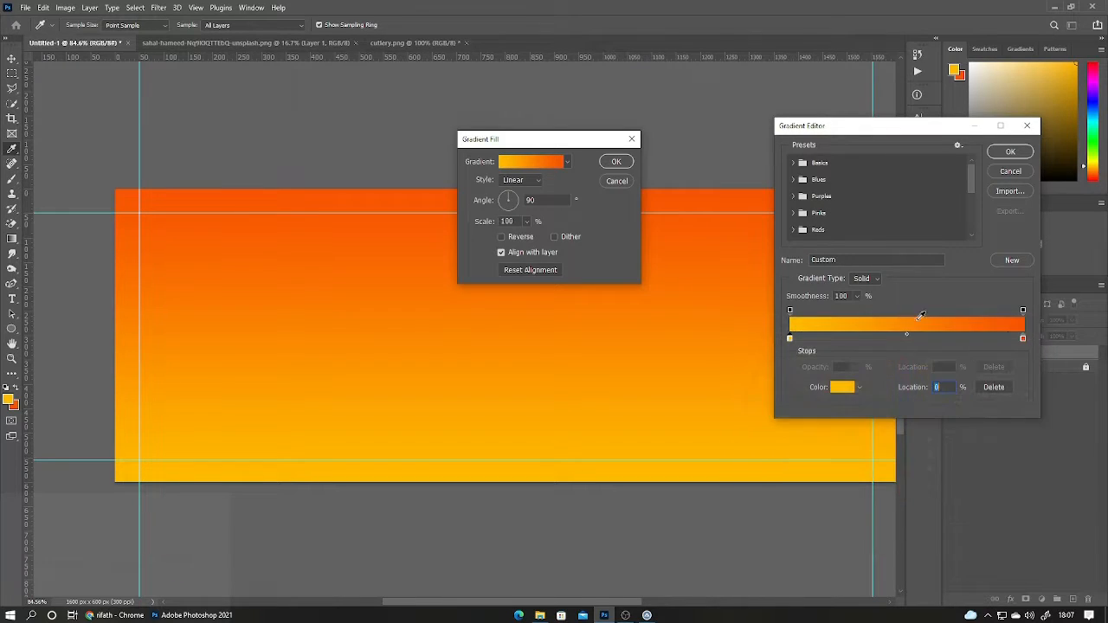
{"action": "double_click", "coordinate": [1023, 338]}
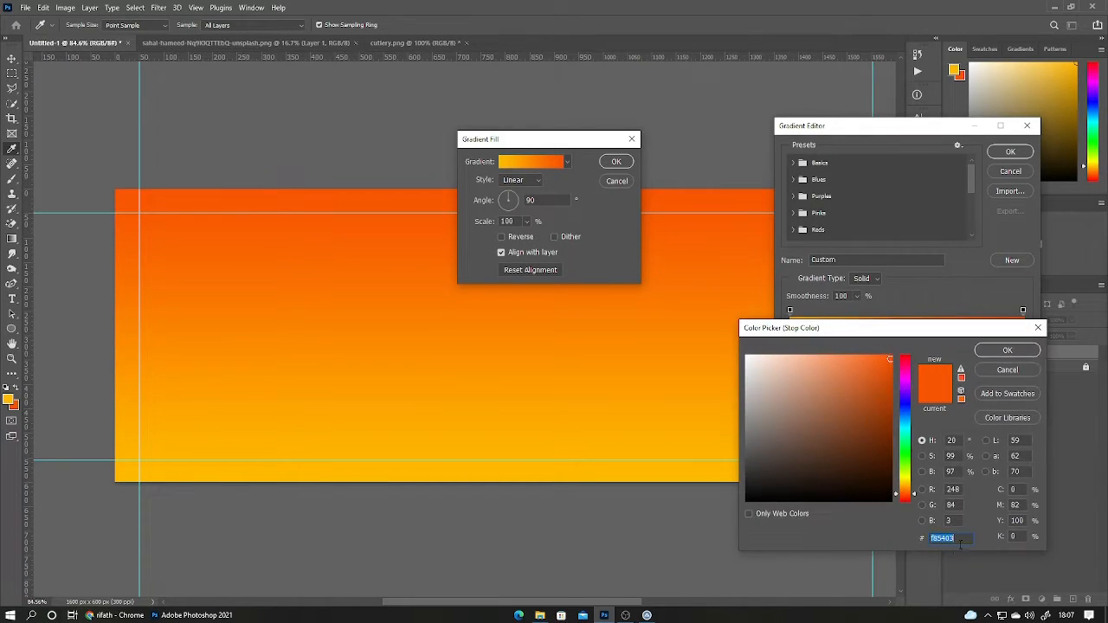
{"action": "left_click", "coordinate": [1006, 350]}
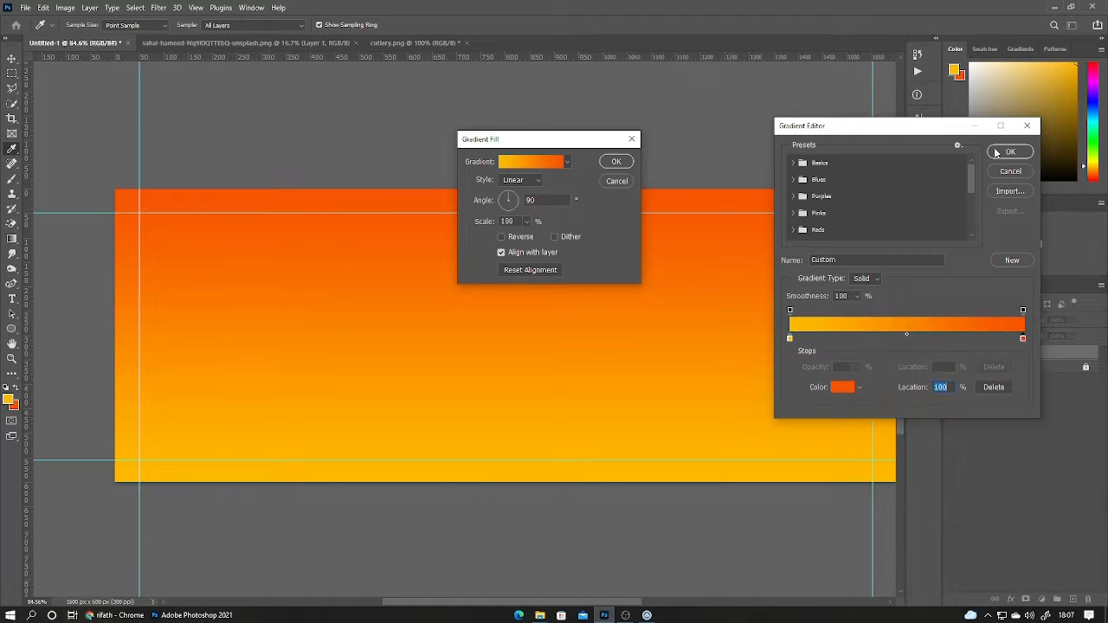
{"action": "left_click", "coordinate": [1010, 152]}
Make the gradient fill radial at 175% scale and move its centre into the right half of the banner.
{"action": "left_click", "coordinate": [523, 179]}
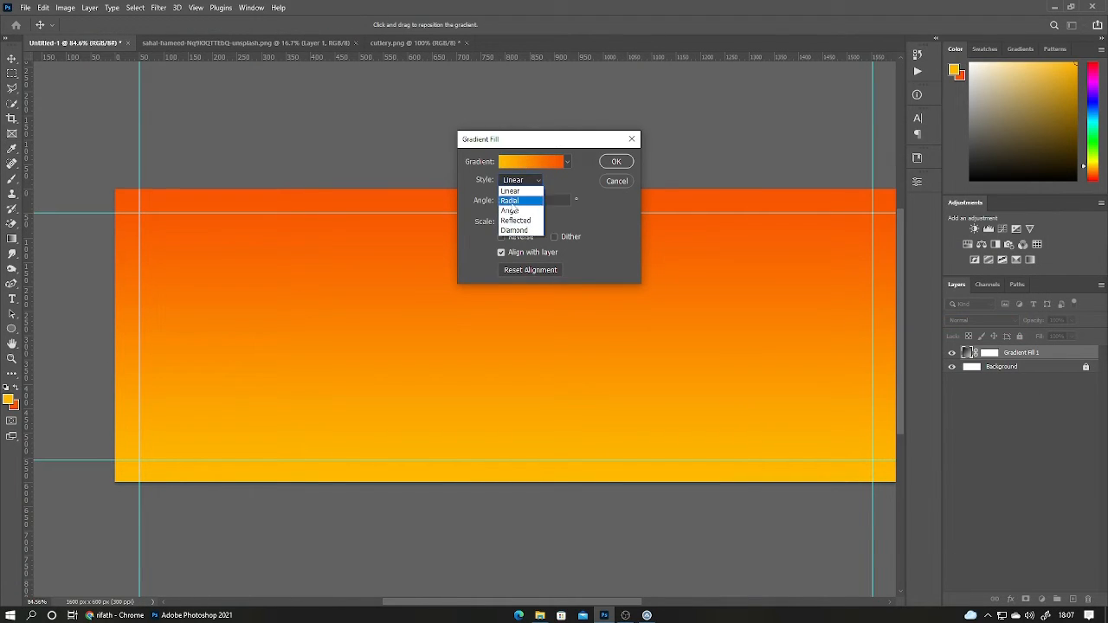
{"action": "left_click", "coordinate": [509, 210]}
{"action": "left_click_drag", "start_coordinate": [498, 335], "coordinate": [690, 338]}
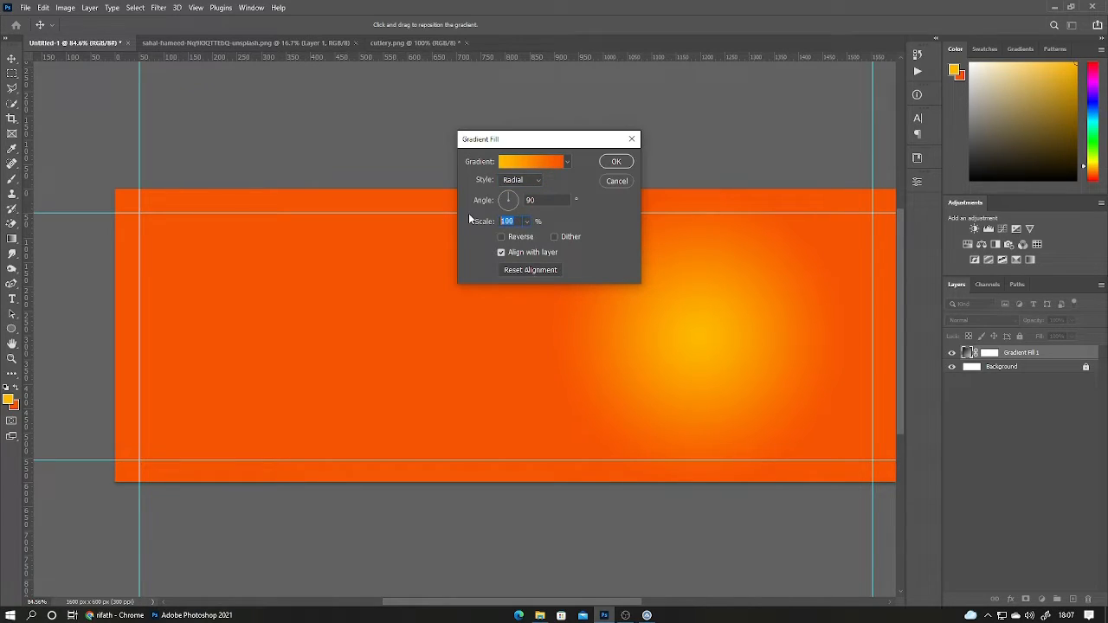
{"action": "type", "text": "175"}
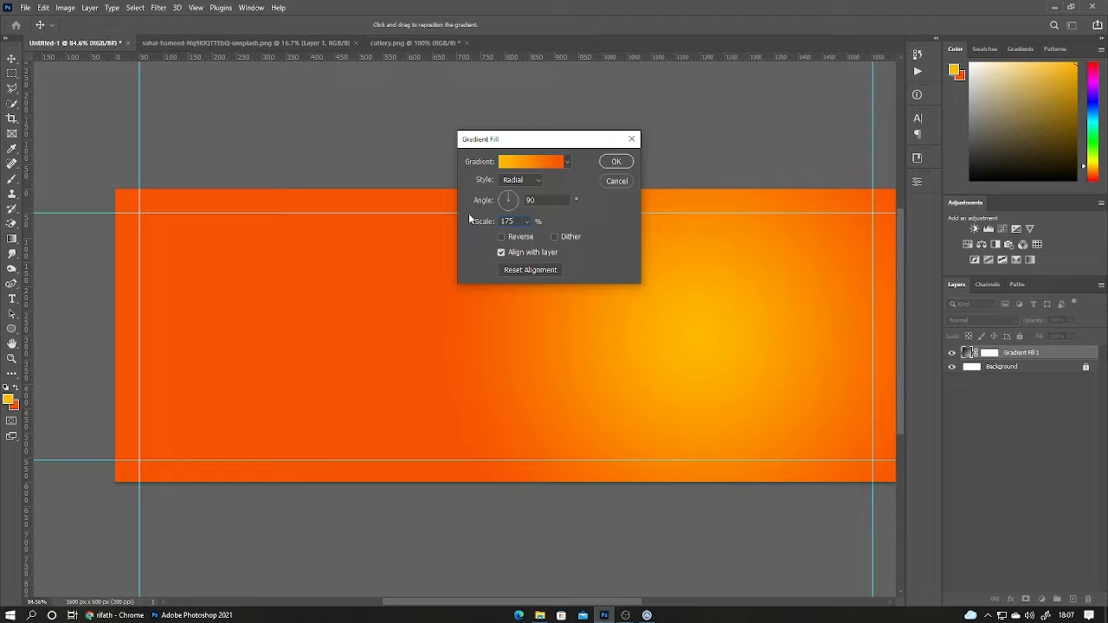
{"action": "key", "text": "Return"}
{"action": "left_click", "coordinate": [1096, 436]}
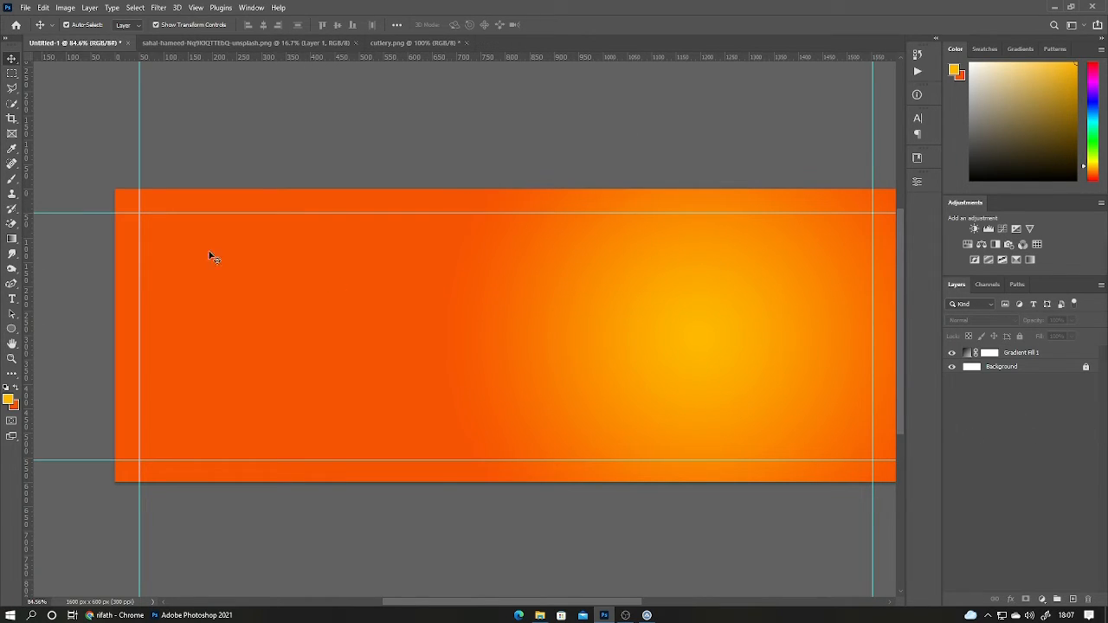
Unlock the Background layer and delete it.
{"action": "left_click", "coordinate": [1053, 376]}
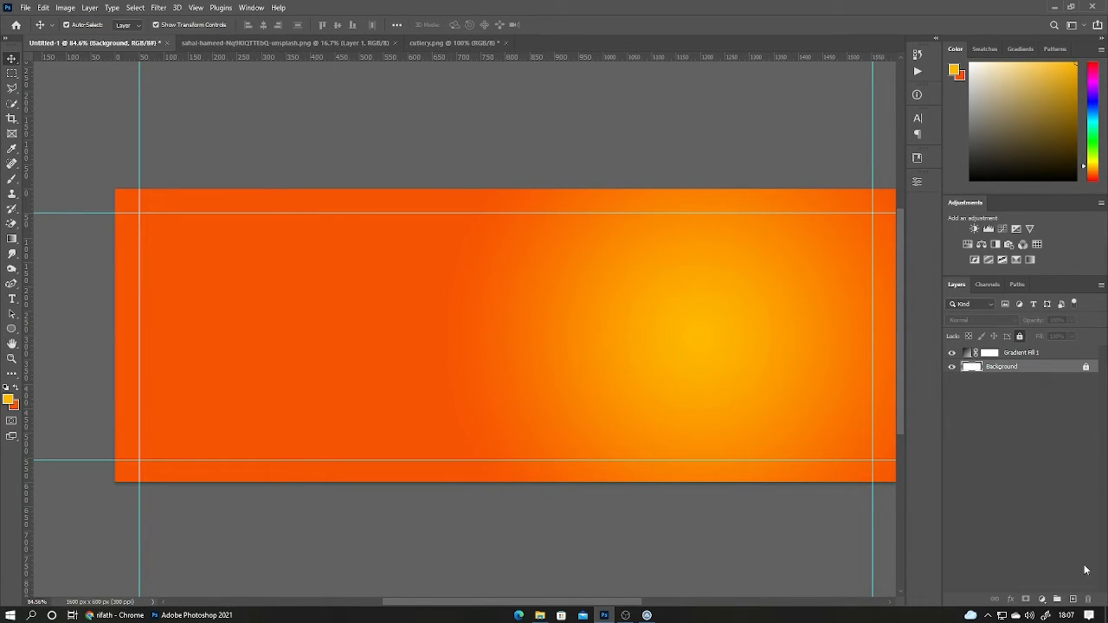
{"action": "left_click_drag", "start_coordinate": [1092, 599], "coordinate": [1054, 382]}
{"action": "left_click", "coordinate": [1087, 367]}
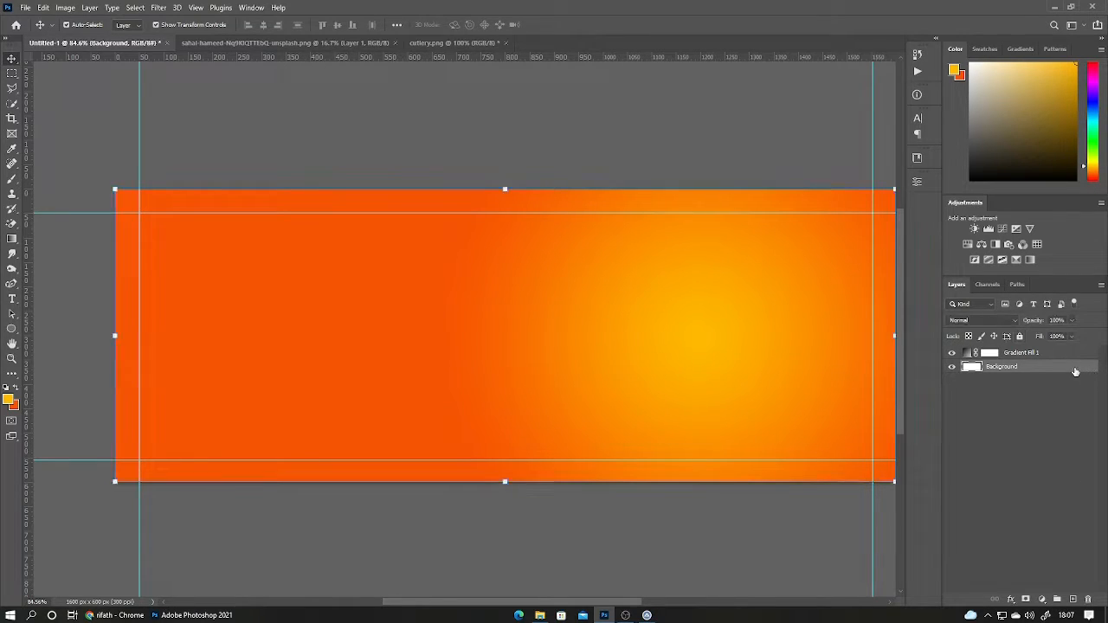
{"action": "key", "text": "Delete"}
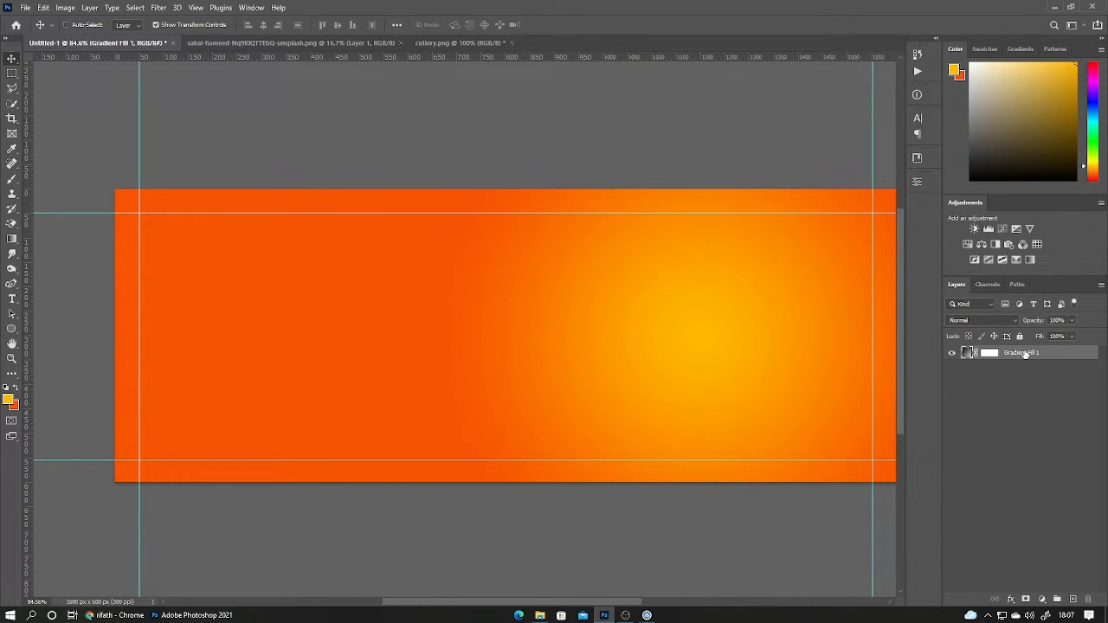
Group the gradient fill layer, name the group BG, and lock it.
{"action": "key", "text": "ctrl+g"}
{"action": "double_click", "coordinate": [995, 352]}
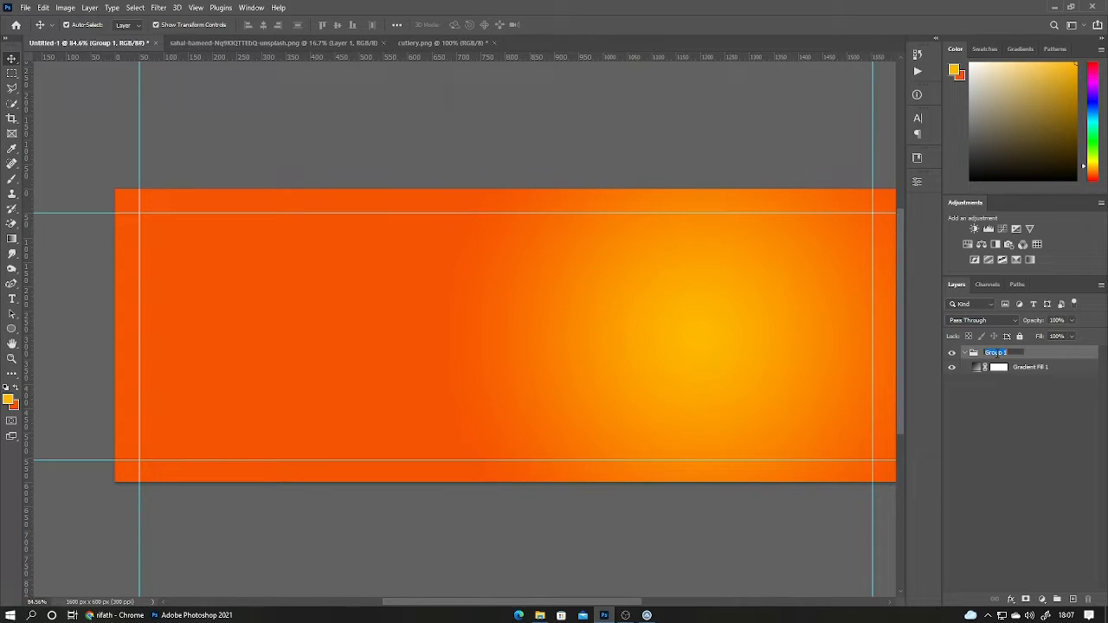
{"action": "type", "text": "BG"}
{"action": "left_click", "coordinate": [964, 353]}
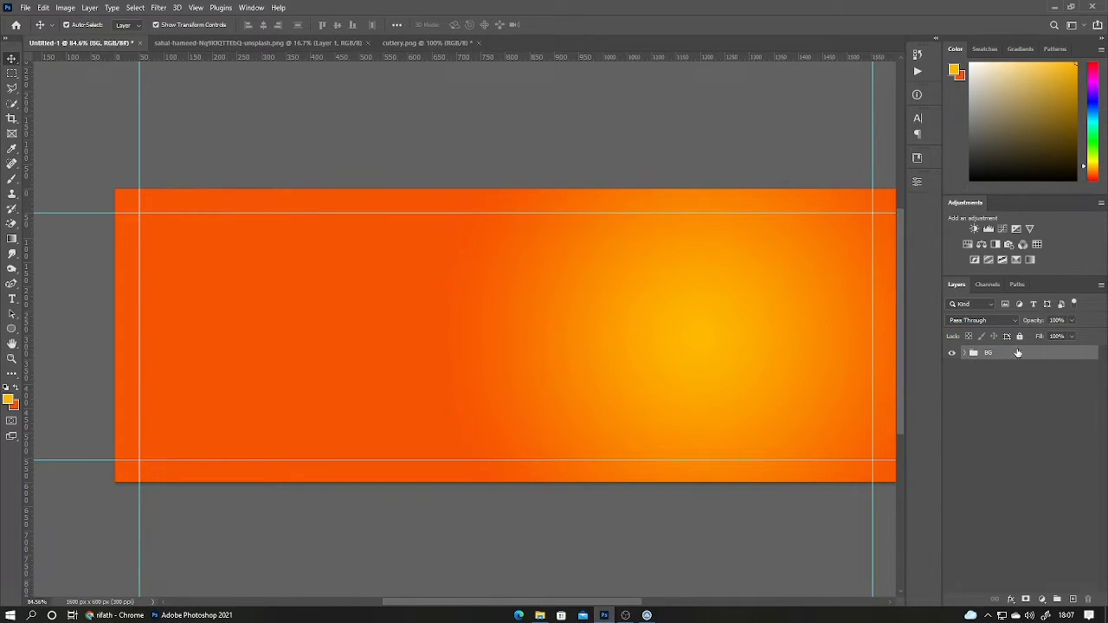
{"action": "left_click", "coordinate": [1019, 336]}
Paint yellow rays across the banner on a new layer with the Sunburst 5 brush, flattened and sized to the canvas width.
{"action": "left_click", "coordinate": [1074, 599]}
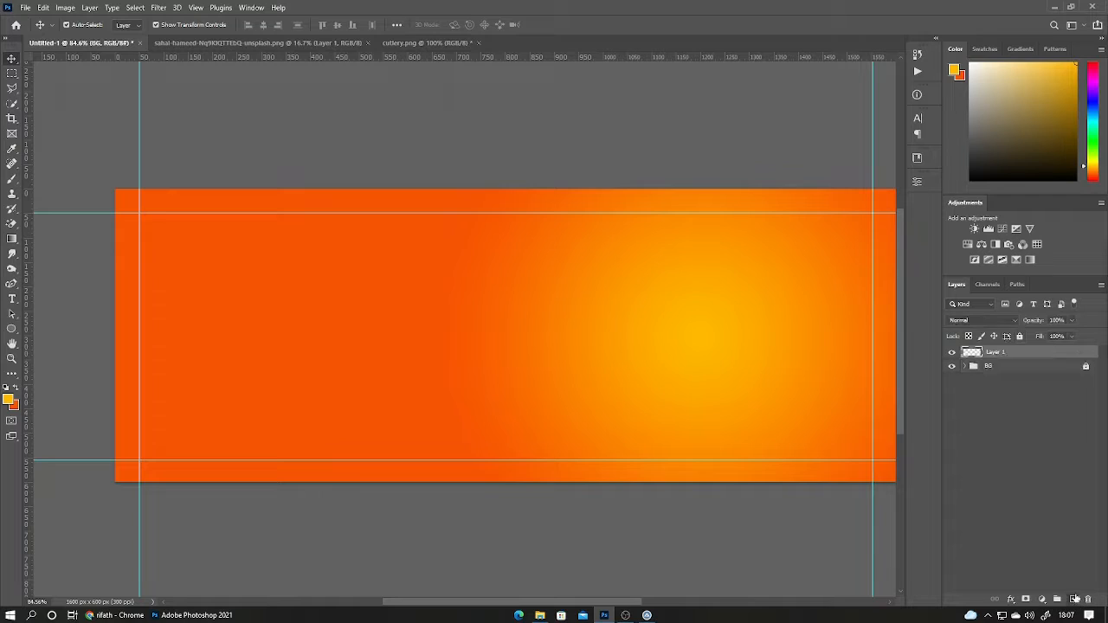
{"action": "left_click", "coordinate": [11, 178]}
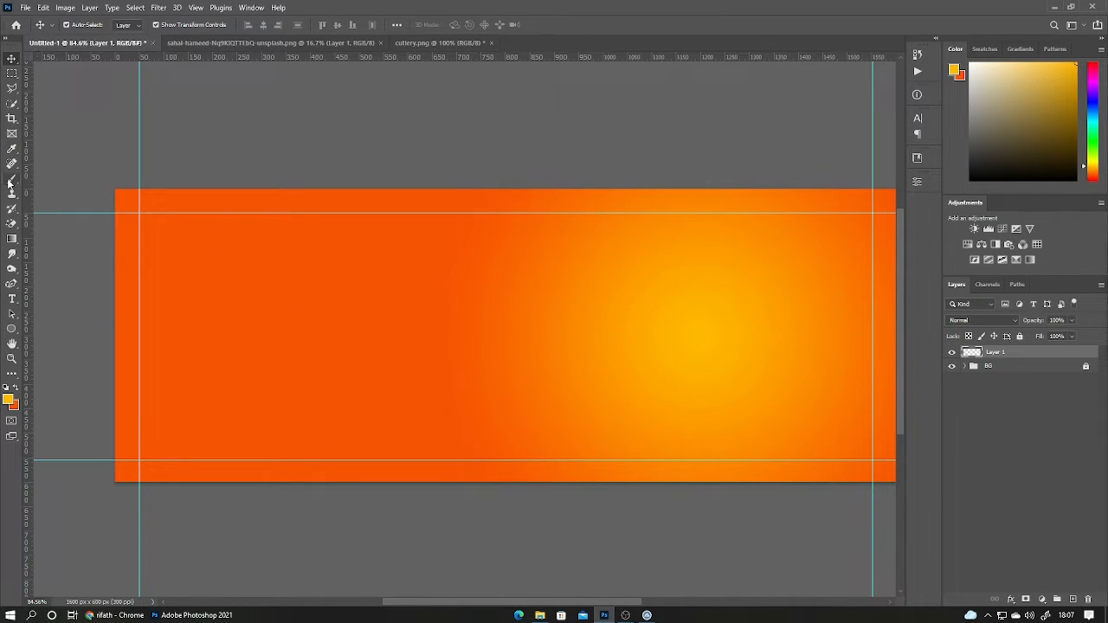
{"action": "right_click", "coordinate": [433, 320]}
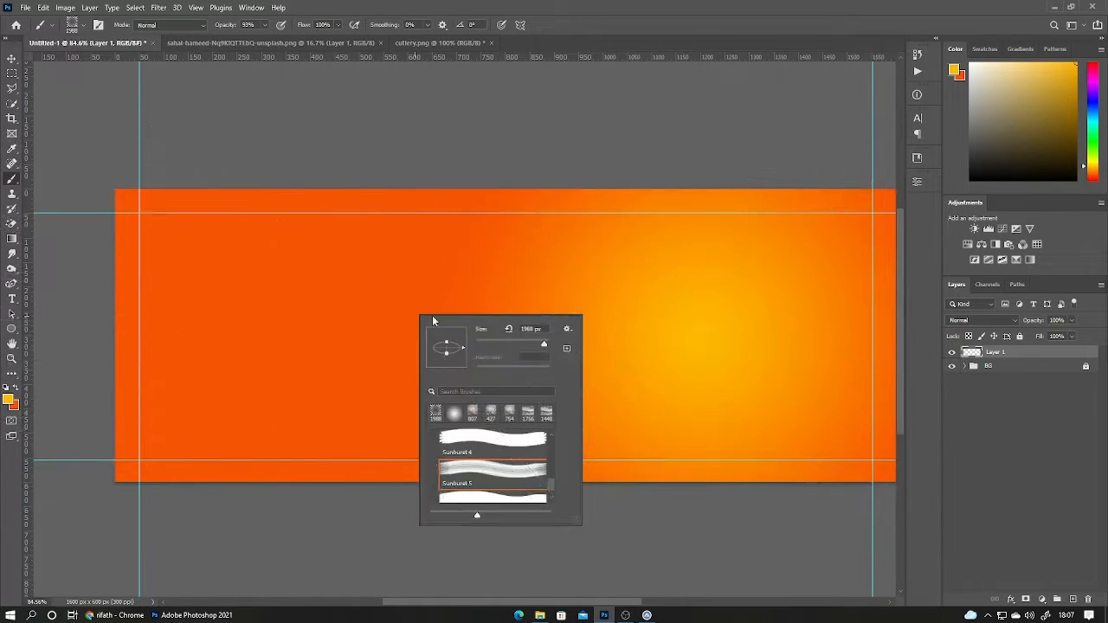
{"action": "left_click", "coordinate": [489, 472]}
{"action": "left_click_drag", "start_coordinate": [446, 339], "coordinate": [446, 344]}
{"action": "left_click", "coordinate": [733, 5]}
{"action": "left_click_drag", "start_coordinate": [532, 330], "coordinate": [281, 307]}
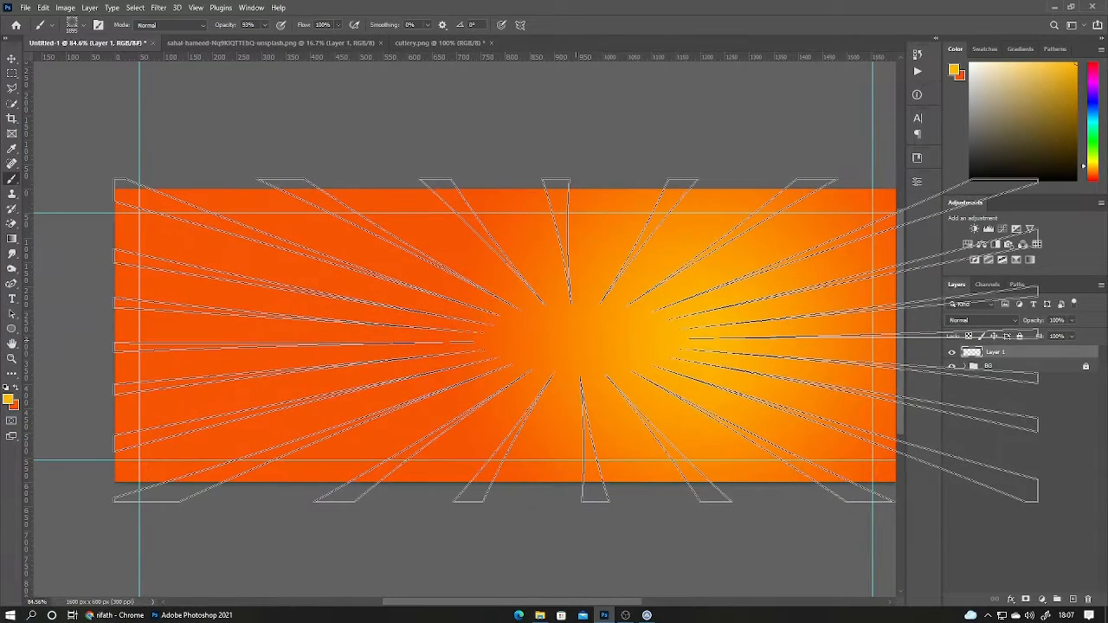
{"action": "left_click", "coordinate": [571, 333]}
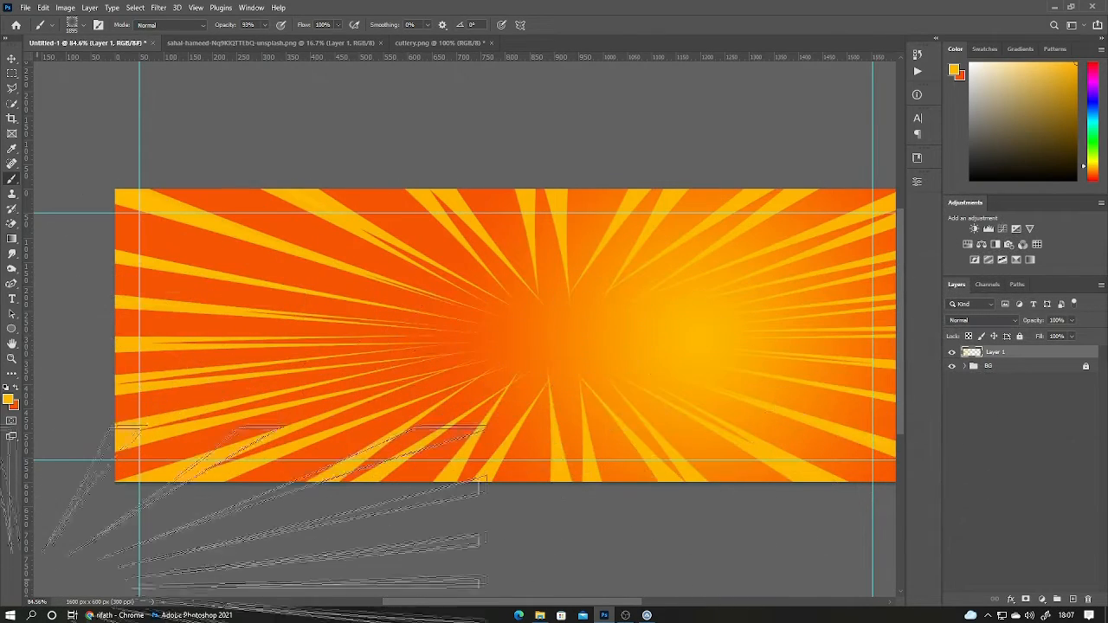
Set the sunburst layer's opacity to 25%.
{"action": "left_click", "coordinate": [11, 58]}
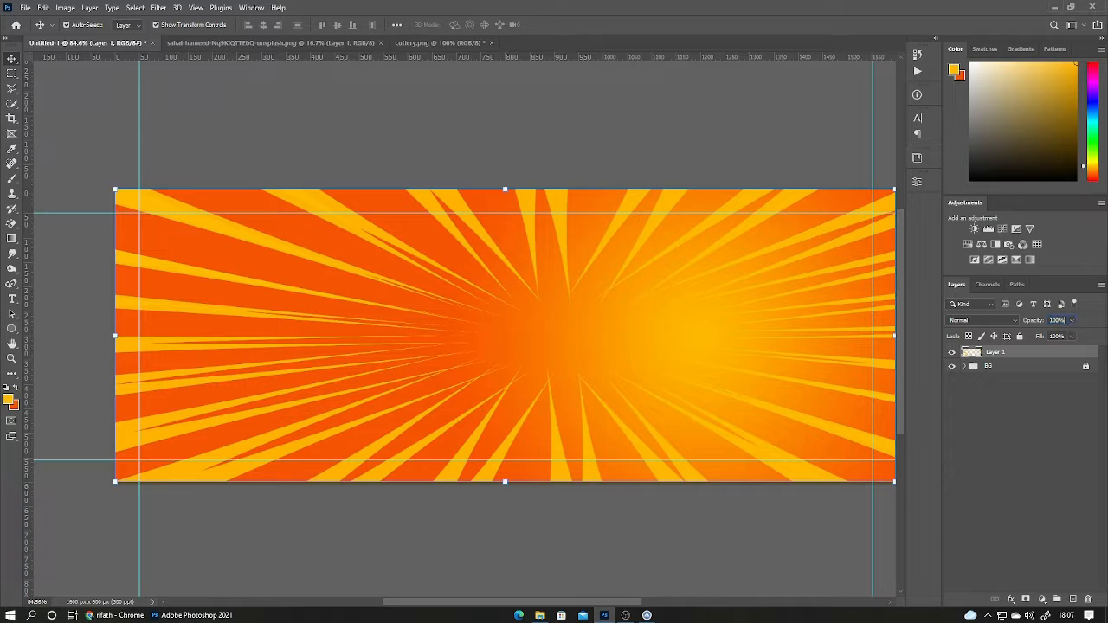
{"action": "type", "text": "25"}
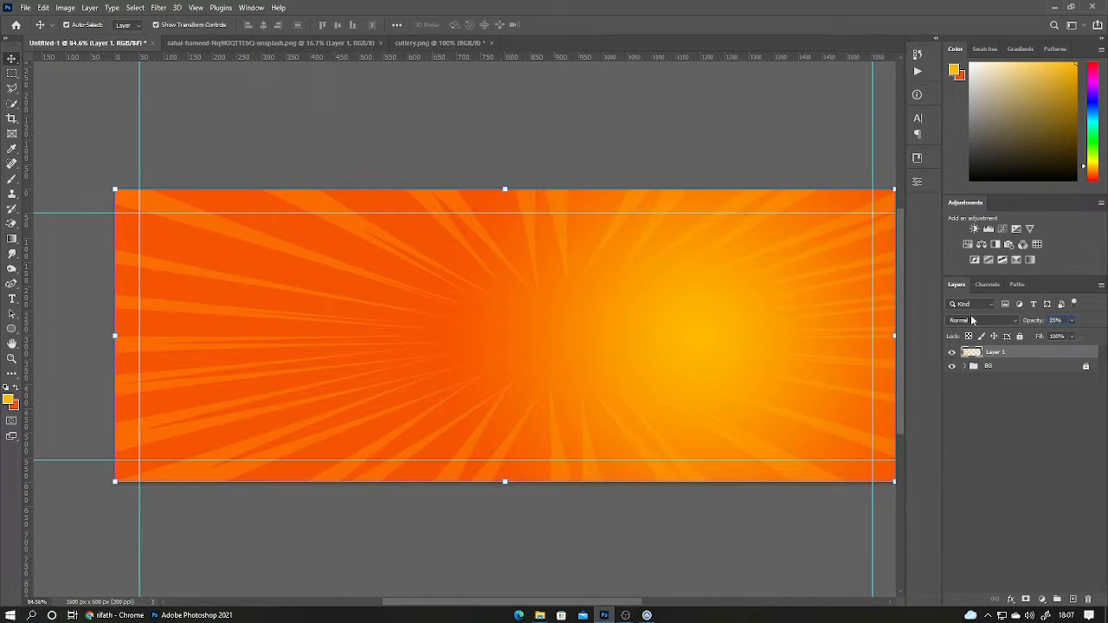
{"action": "key", "text": "Return"}
{"action": "left_click", "coordinate": [1009, 557]}
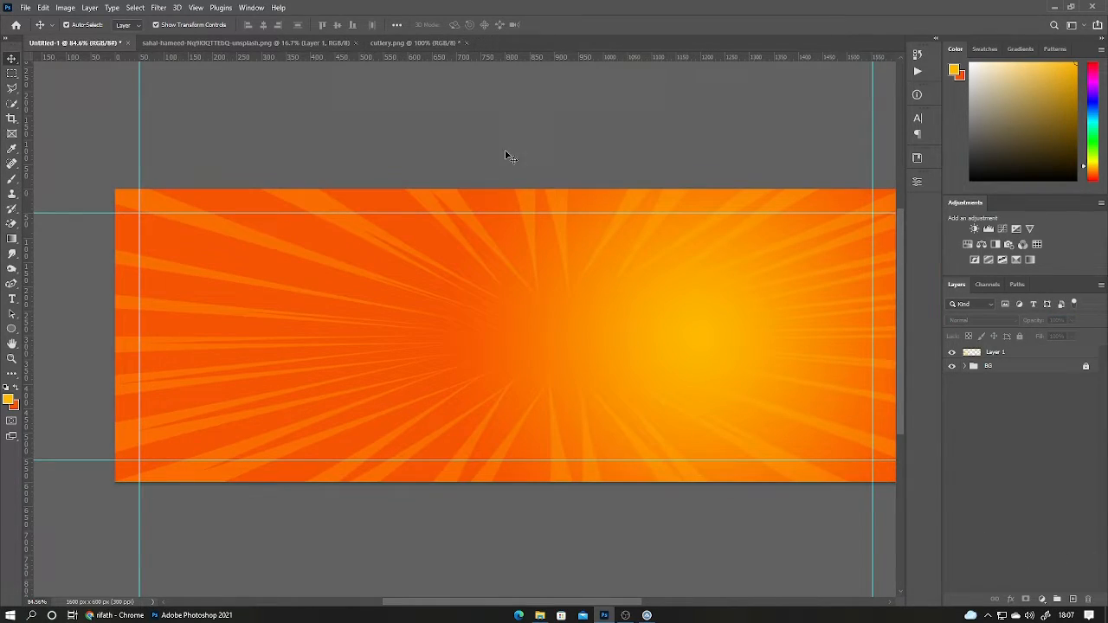
Bring the icon from cutlery.png into the banner, scale it to 9.59%, and fit it into the upper-left guide corner.
{"action": "left_click", "coordinate": [402, 42]}
{"action": "left_click_drag", "start_coordinate": [433, 302], "coordinate": [94, 41]}
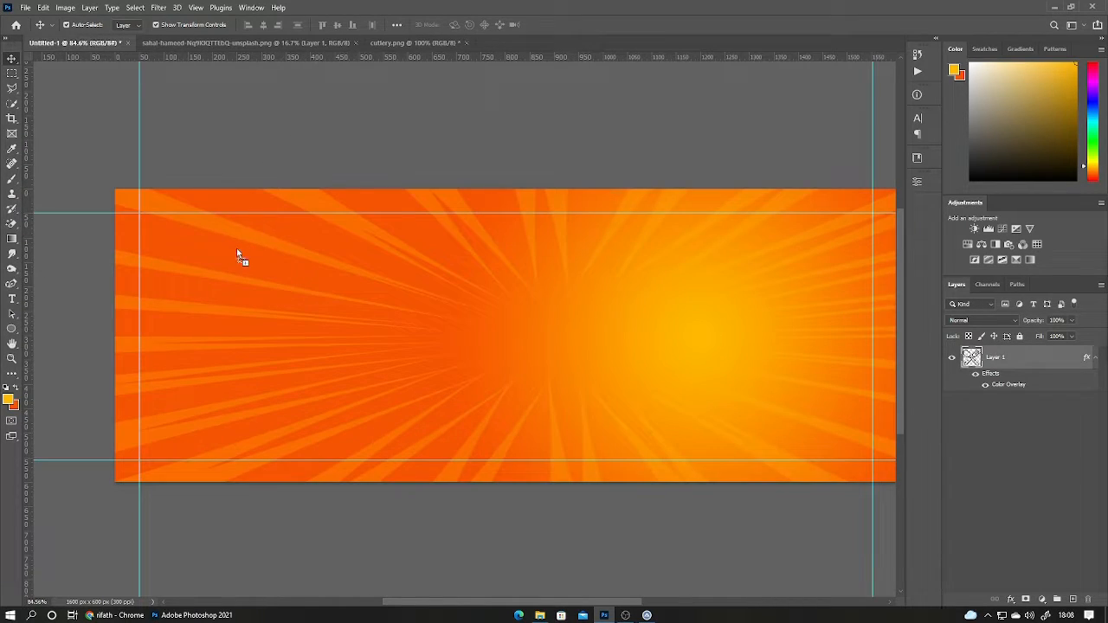
{"action": "left_click_drag", "start_coordinate": [238, 255], "coordinate": [241, 258]}
{"action": "left_click_drag", "start_coordinate": [234, 128], "coordinate": [149, 227]}
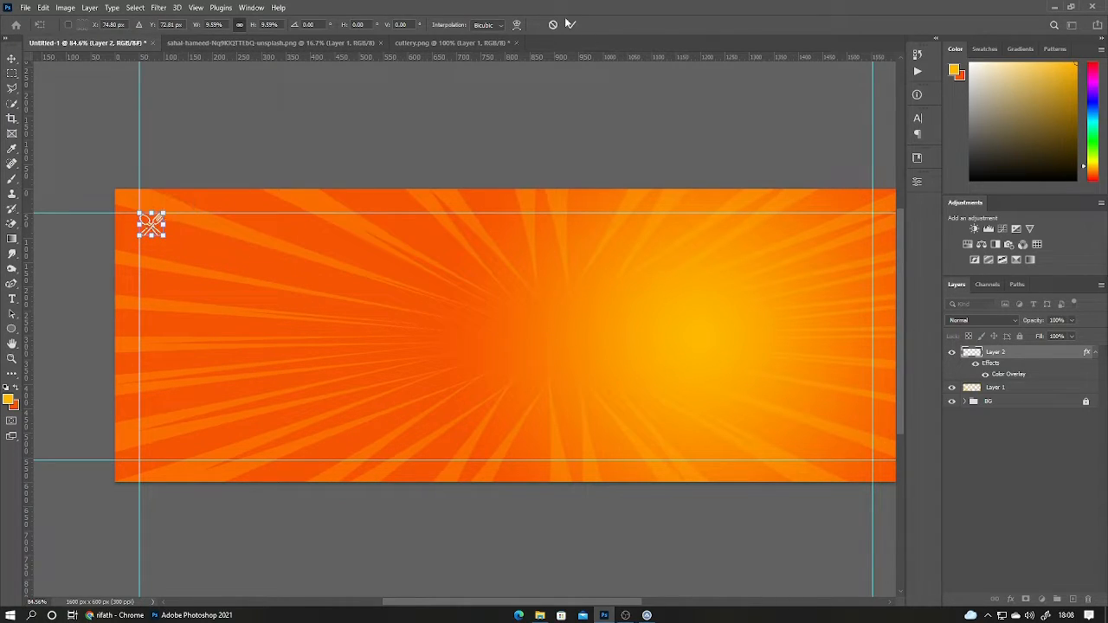
{"action": "left_click", "coordinate": [571, 24]}
Reduce the opacity of the sunburst layer slightly further.
{"action": "left_click", "coordinate": [1015, 388]}
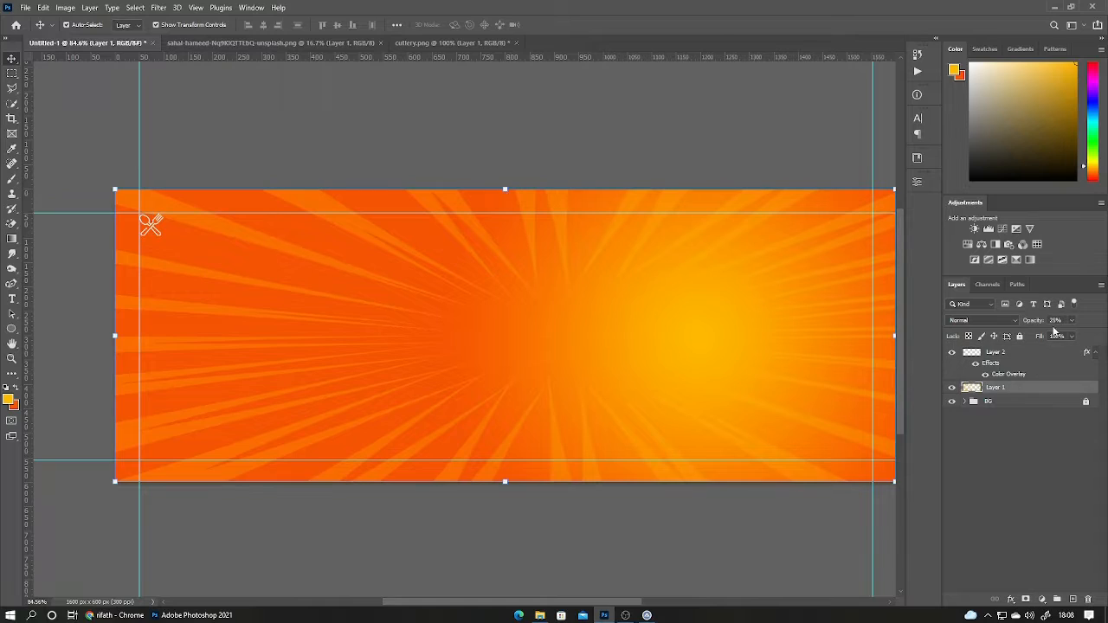
{"action": "left_click", "coordinate": [1034, 321]}
{"action": "left_click_drag", "start_coordinate": [1033, 323], "coordinate": [1041, 347]}
Group the sunburst layer, name the group DESIGN, and lock it.
{"action": "key", "text": "ctrl+g"}
{"action": "double_click", "coordinate": [995, 388]}
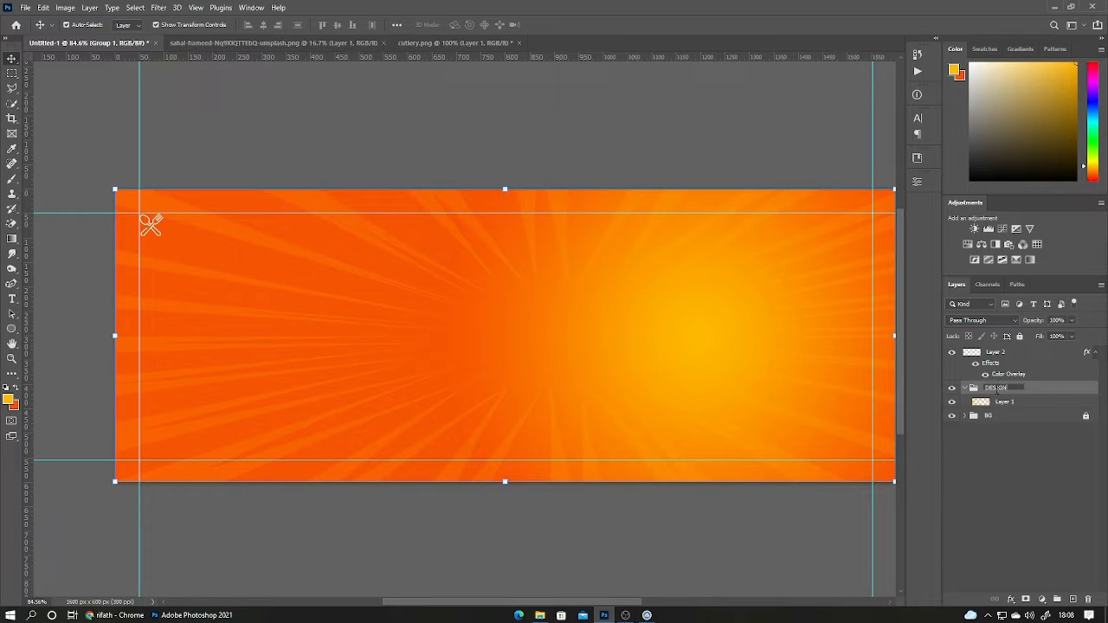
{"action": "key", "text": "Return"}
{"action": "left_click", "coordinate": [963, 388]}
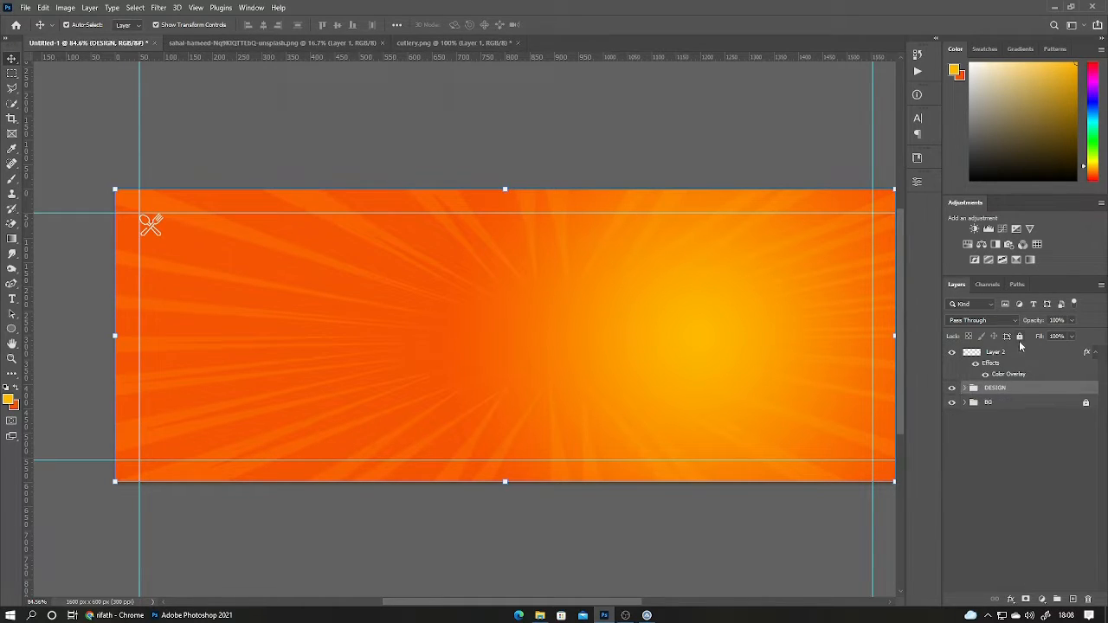
{"action": "left_click", "coordinate": [1021, 337]}
Add a white text line reading LOGO HERE to the right of the cutlery icon.
{"action": "scroll", "coordinate": [116, 198], "scroll_direction": "up", "scroll_amount": 4}
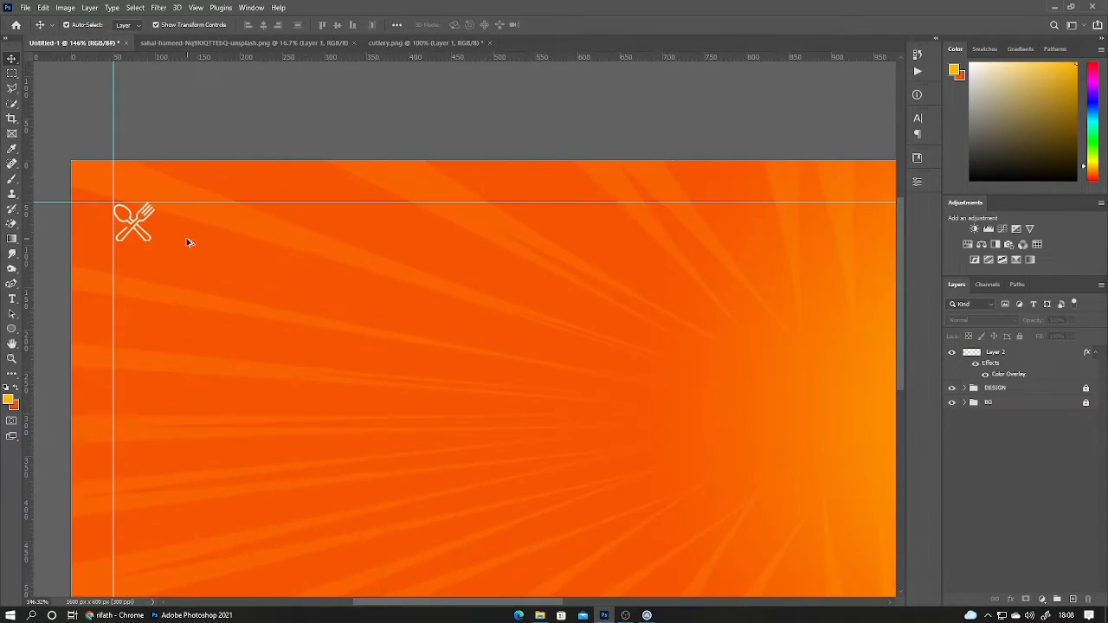
{"action": "left_click_drag", "start_coordinate": [214, 270], "coordinate": [386, 331]}
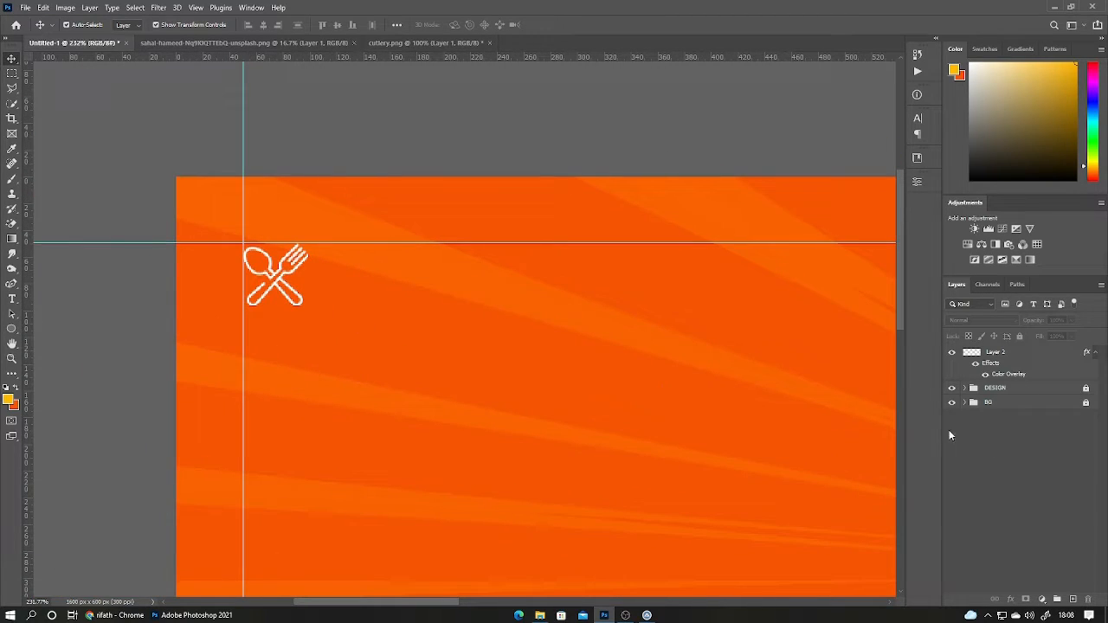
{"action": "key", "text": "t"}
{"action": "left_click", "coordinate": [403, 292]}
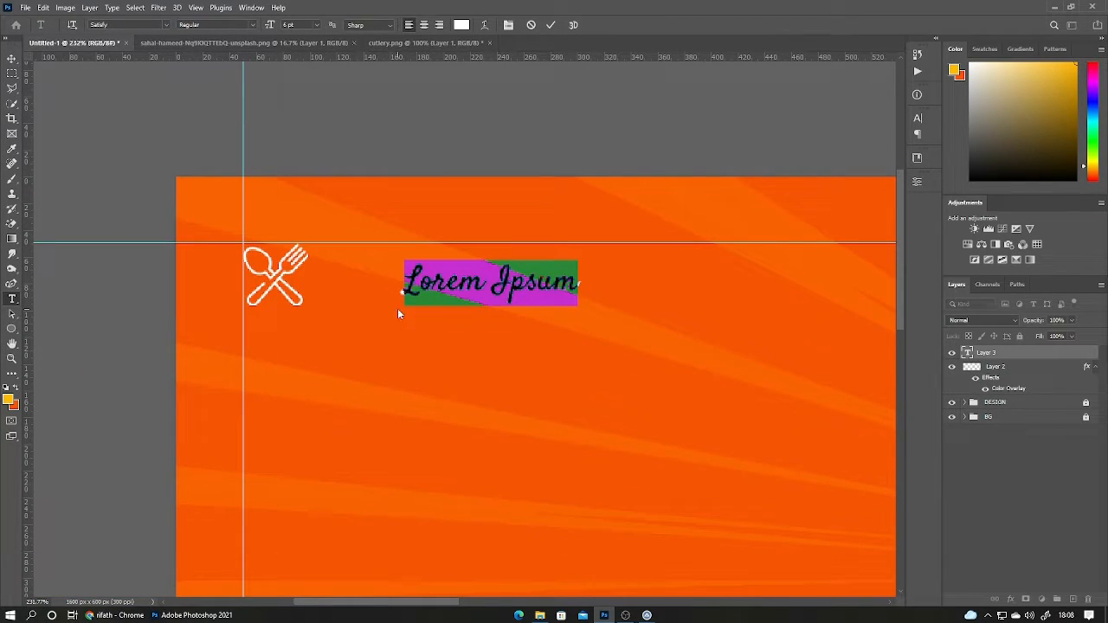
{"action": "type", "text": "LOGO"}
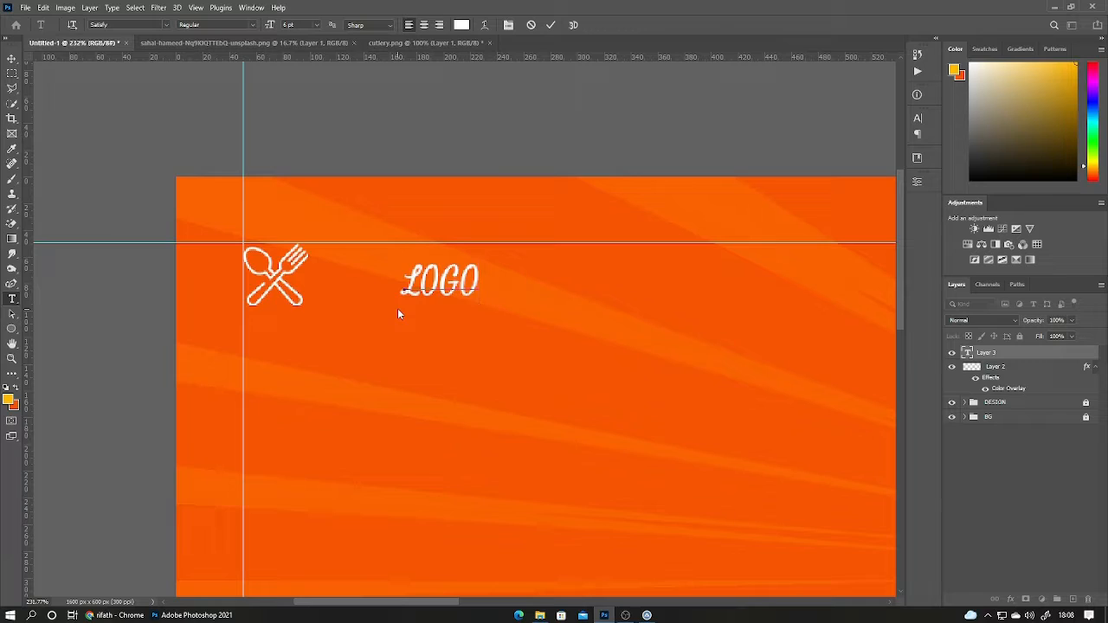
{"action": "type", "text": " HERE"}
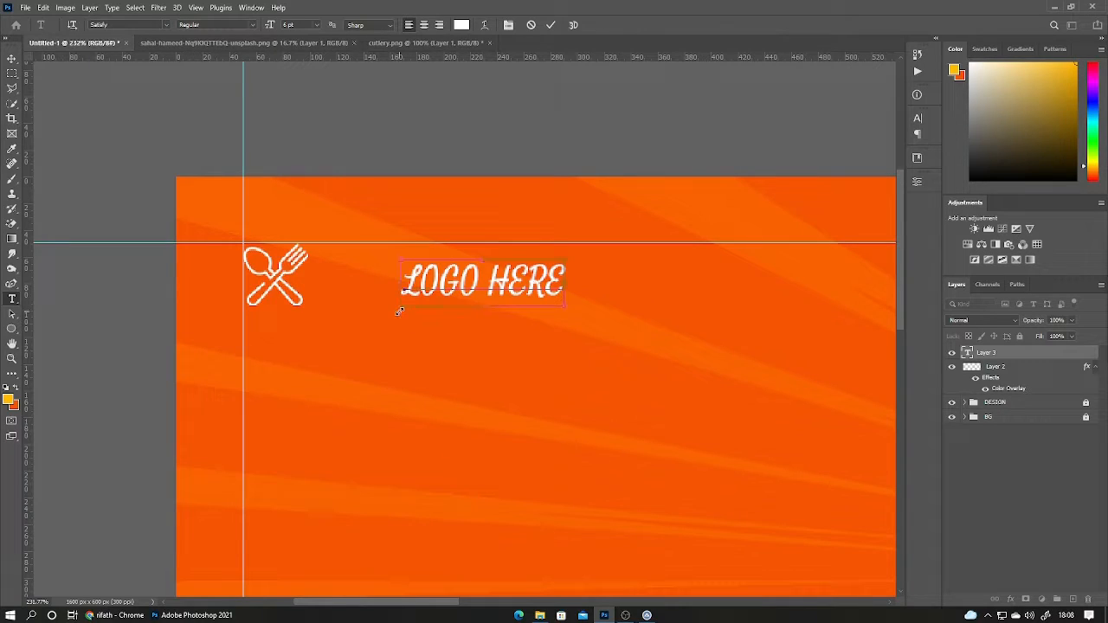
Change the LOGO HERE text's font to TT Norms Black.
{"action": "key", "text": "ctrl+a"}
{"action": "left_click", "coordinate": [157, 25]}
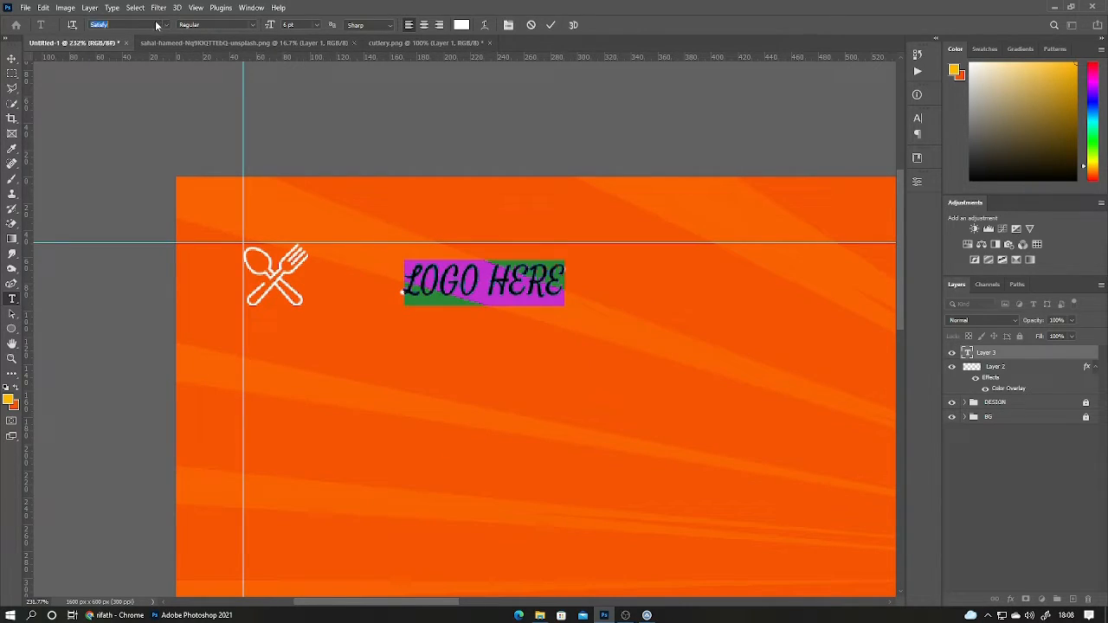
{"action": "type", "text": "tt"}
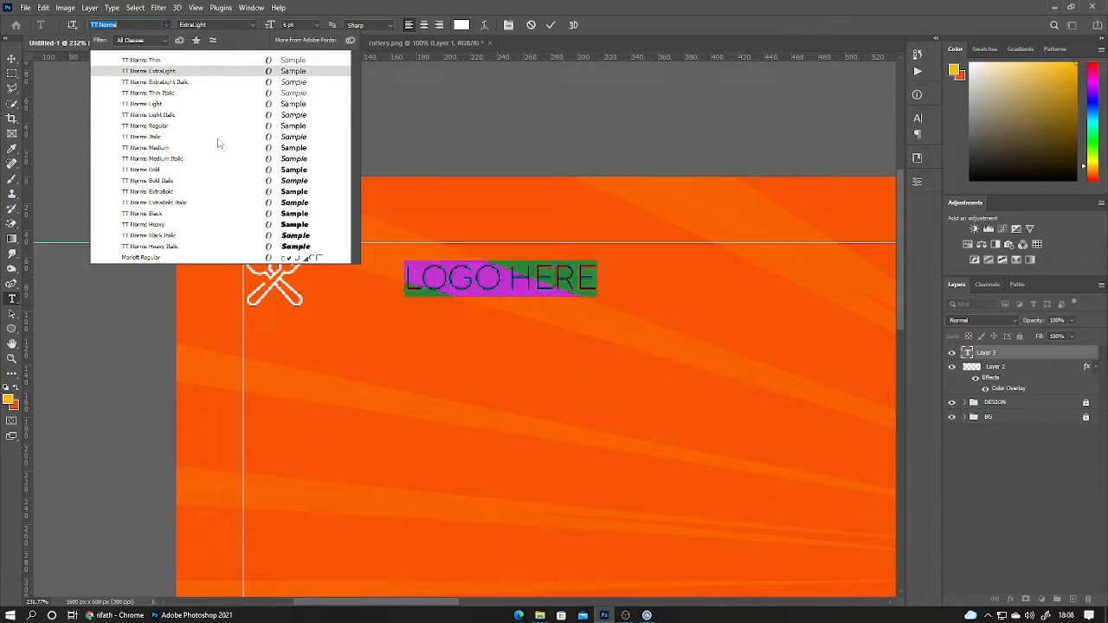
{"action": "left_click", "coordinate": [222, 214]}
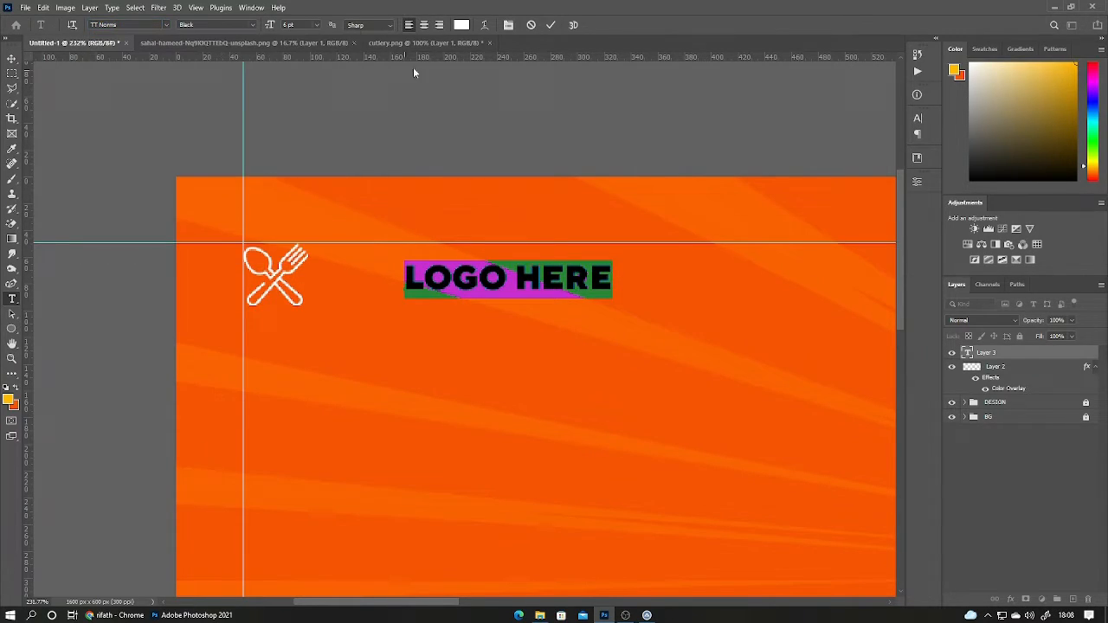
{"action": "left_click", "coordinate": [551, 24]}
Move the LOGO HERE text close beside the cutlery icon and place a duplicate directly below it.
{"action": "key", "text": "v"}
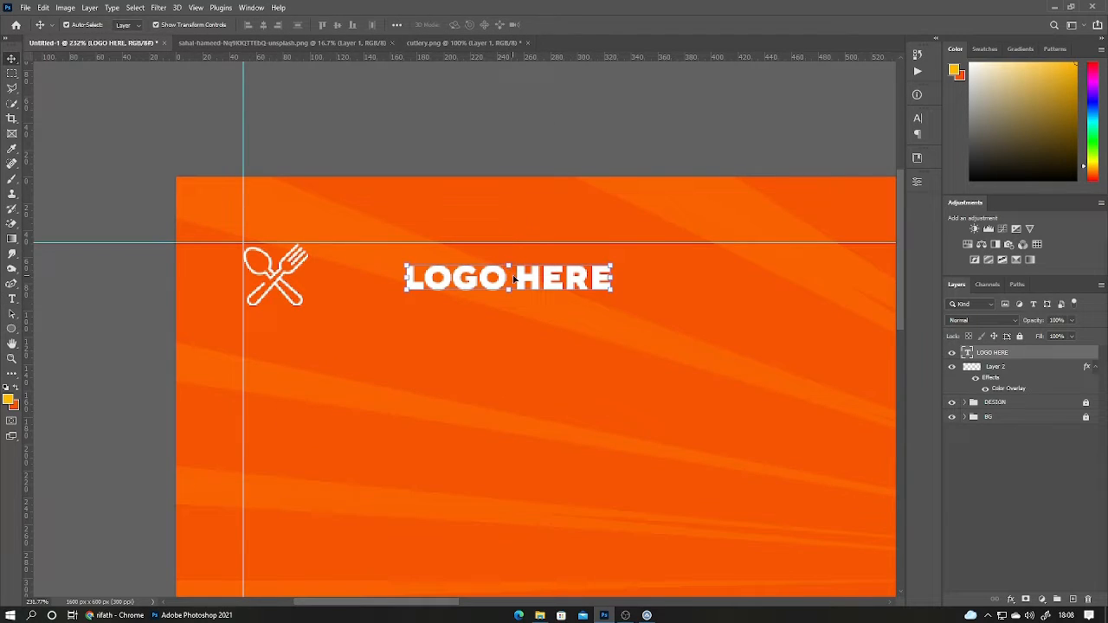
{"action": "left_click_drag", "start_coordinate": [514, 278], "coordinate": [473, 301]}
Replace the wording of the duplicate text line below LOGO HERE with TAG LINE HERE.
{"action": "double_click", "coordinate": [445, 293]}
{"action": "key", "text": "ctrl+a"}
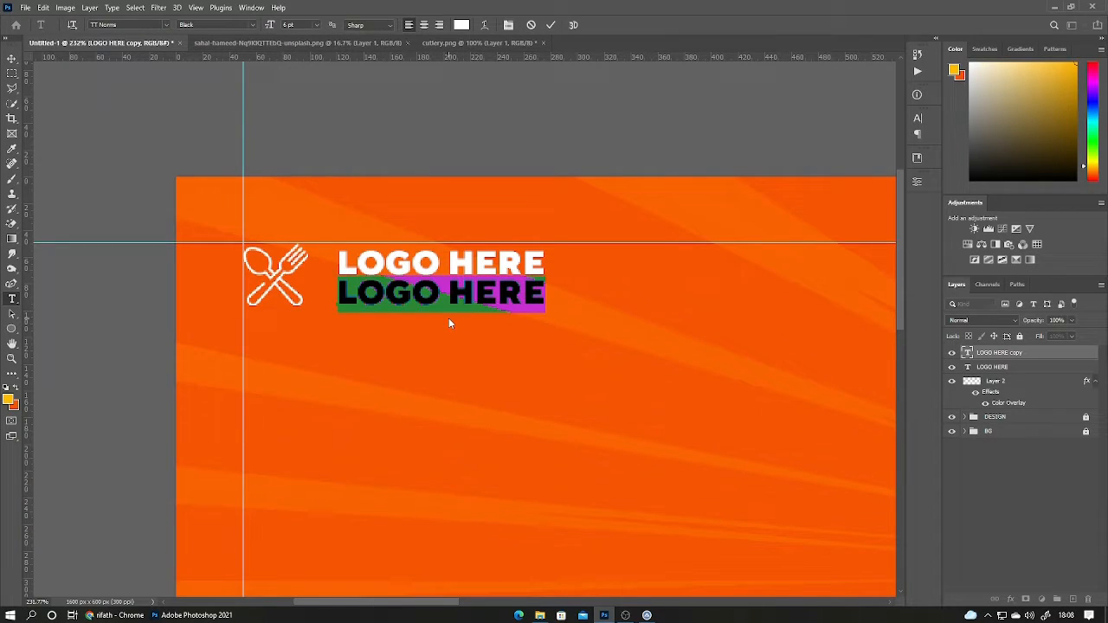
{"action": "type", "text": "TAGLI"}
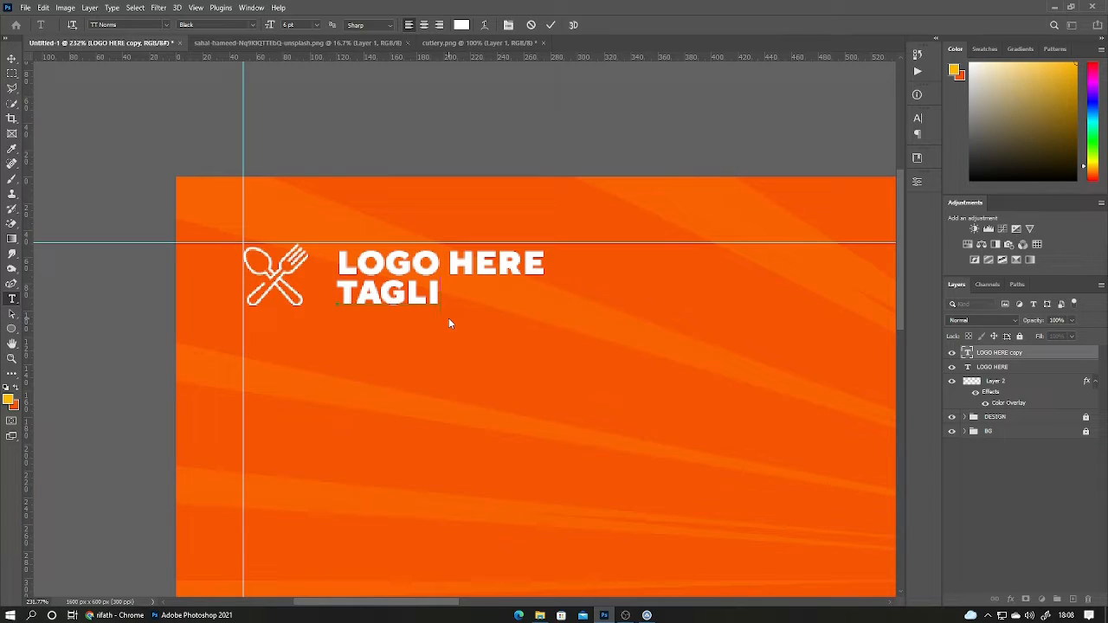
{"action": "key", "text": "BackSpace"}
{"action": "key", "text": "BackSpace"}
{"action": "type", "text": "LI"}
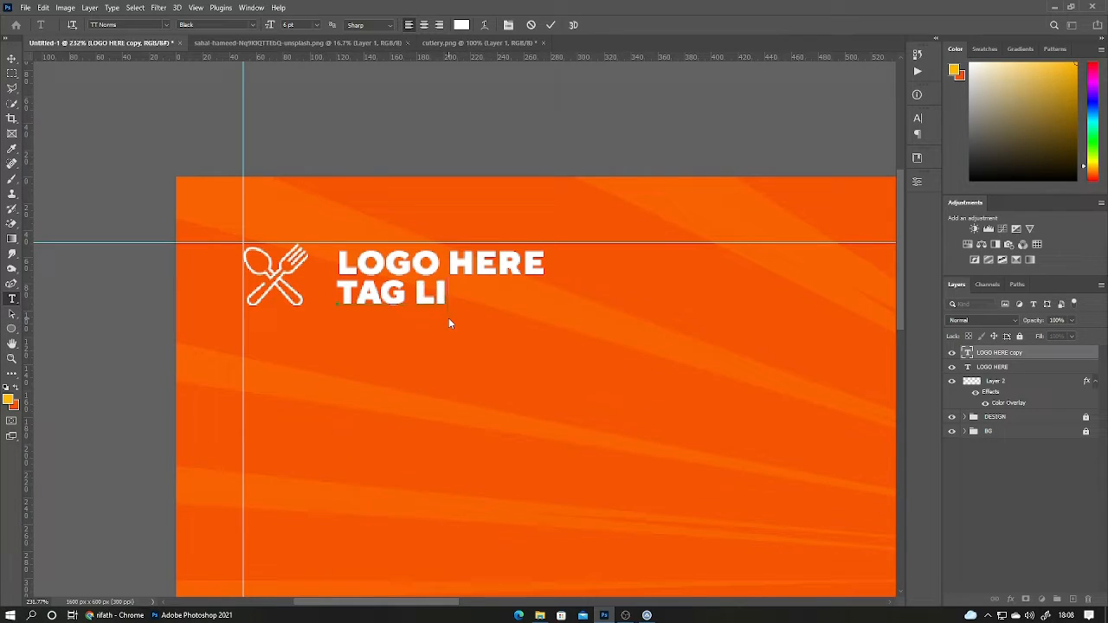
{"action": "type", "text": "NE HERE"}
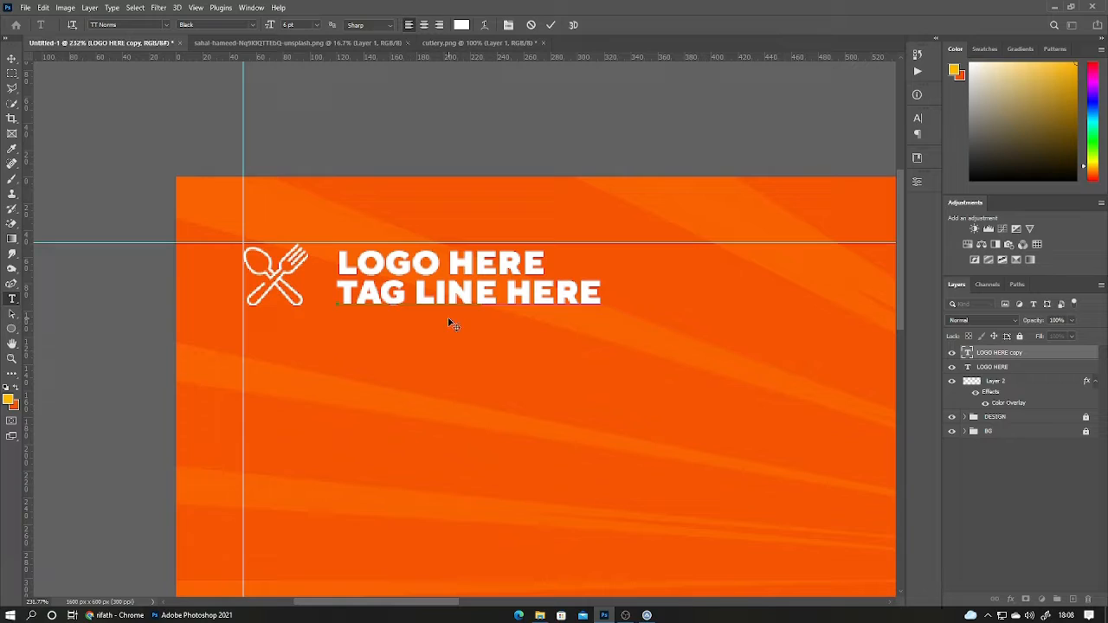
Set the TAG LINE HERE text to 3 pt in the Bold style.
{"action": "key", "text": "ctrl+a"}
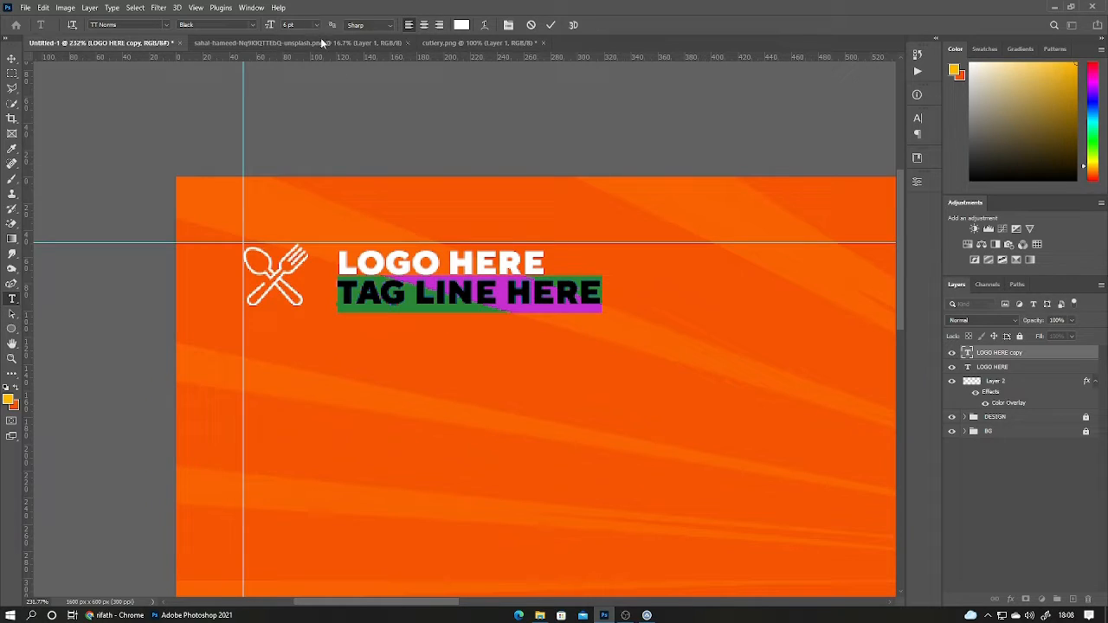
{"action": "left_click_drag", "start_coordinate": [272, 24], "coordinate": [272, 25]}
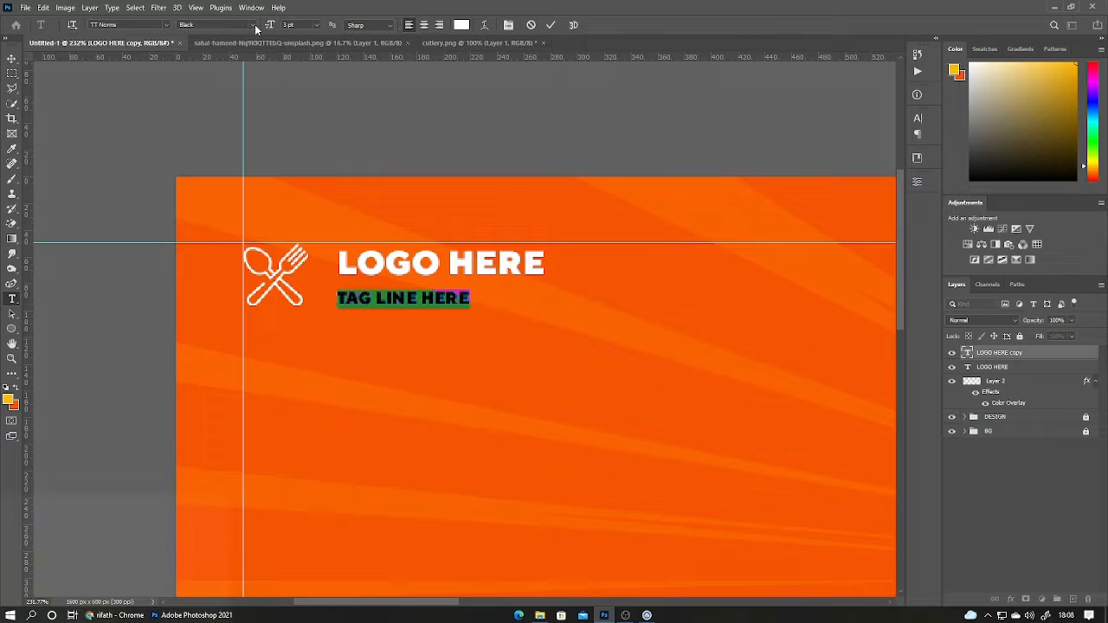
{"action": "left_click", "coordinate": [255, 26]}
{"action": "left_click", "coordinate": [233, 128]}
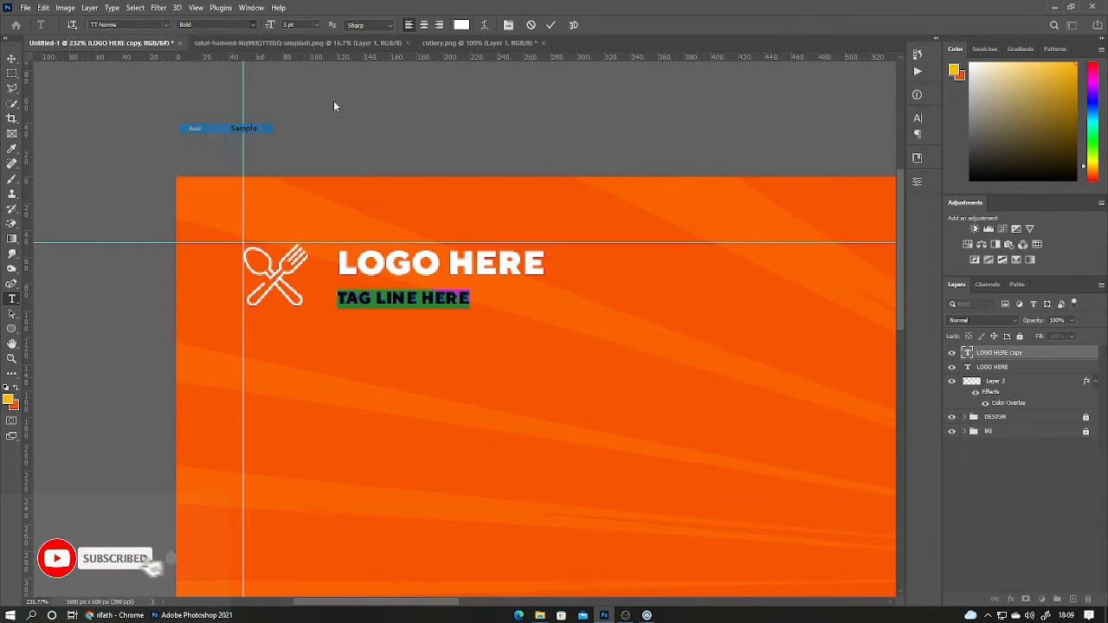
{"action": "left_click", "coordinate": [550, 24]}
Centre the TAG LINE HERE text beneath LOGO HERE and deselect it.
{"action": "key", "text": "v"}
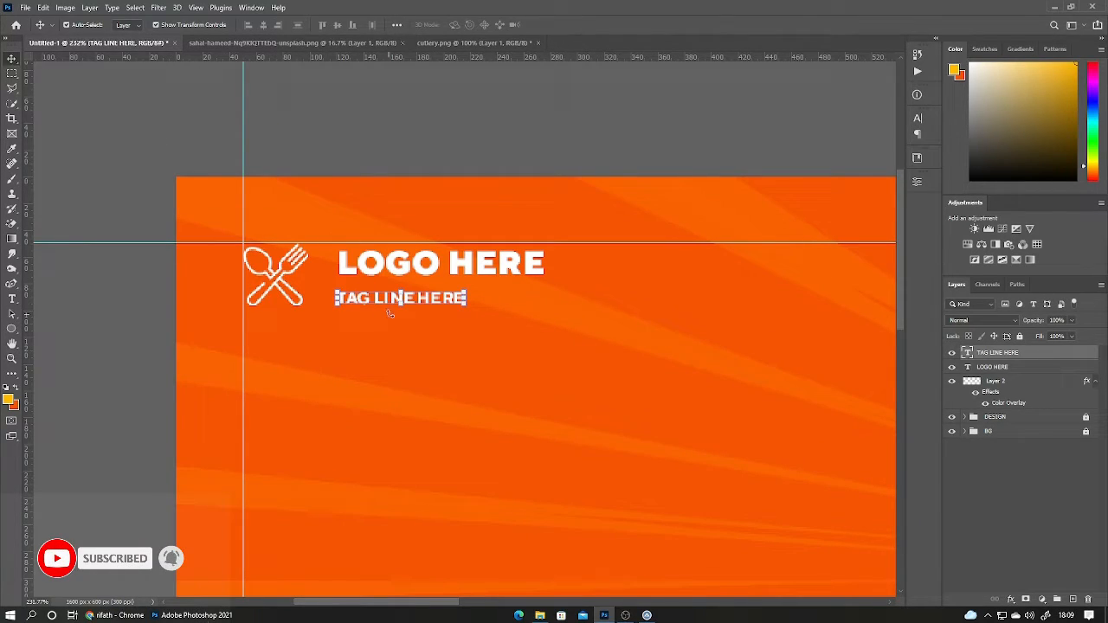
{"action": "left_click_drag", "start_coordinate": [398, 300], "coordinate": [441, 290]}
{"action": "left_click", "coordinate": [993, 504]}
{"action": "scroll", "coordinate": [753, 435], "scroll_direction": "down", "scroll_amount": 5}
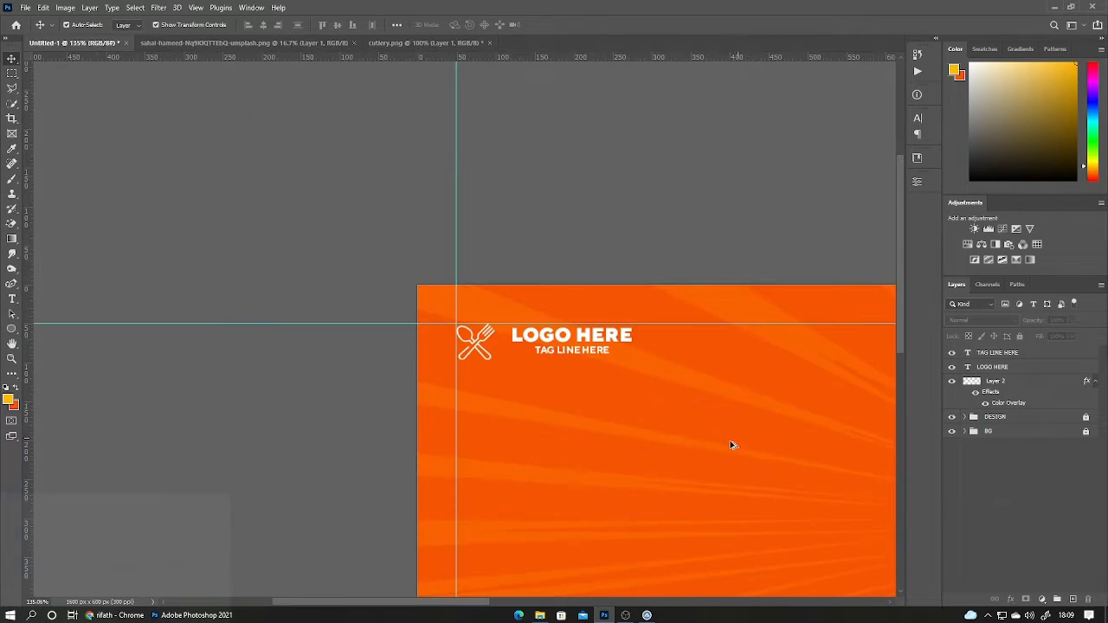
{"action": "left_click_drag", "start_coordinate": [730, 441], "coordinate": [258, 308]}
{"action": "scroll", "coordinate": [553, 346], "scroll_direction": "down", "scroll_amount": 3}
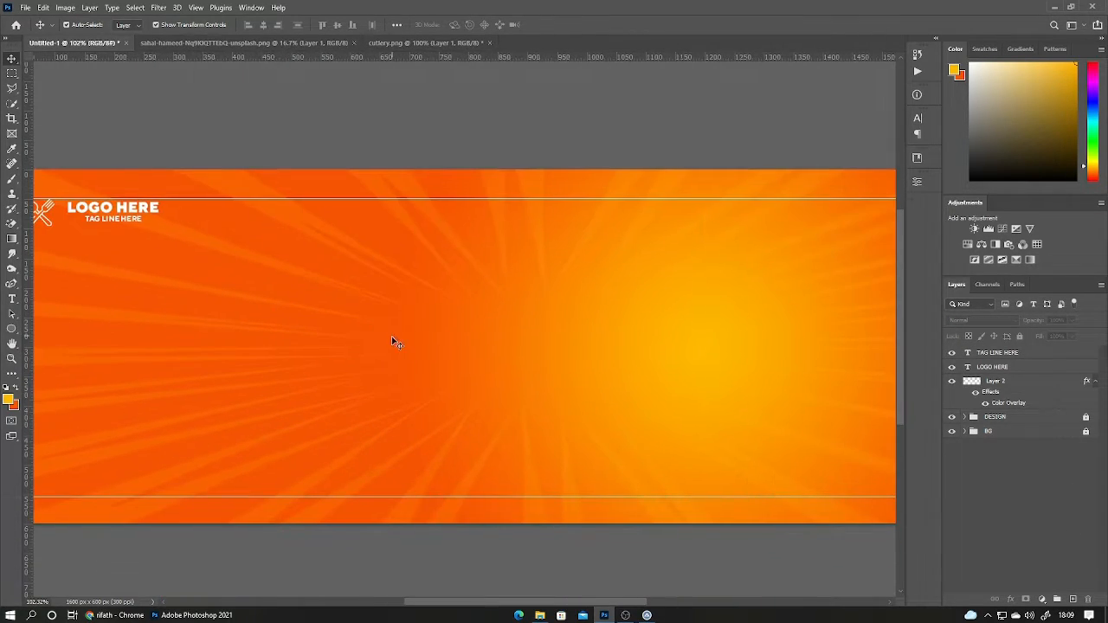
{"action": "scroll", "coordinate": [394, 342], "scroll_direction": "down", "scroll_amount": 2}
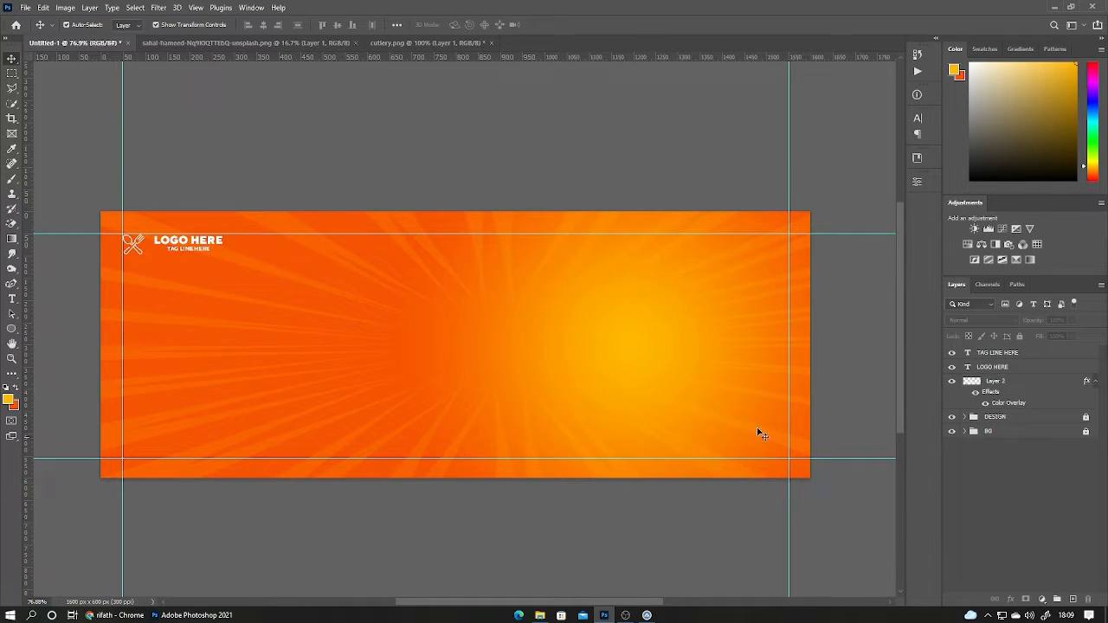
Unlock the DESIGN group, enlarge it proportionally and shift it right so its left edge meets the canvas edge.
{"action": "left_click", "coordinate": [1010, 382]}
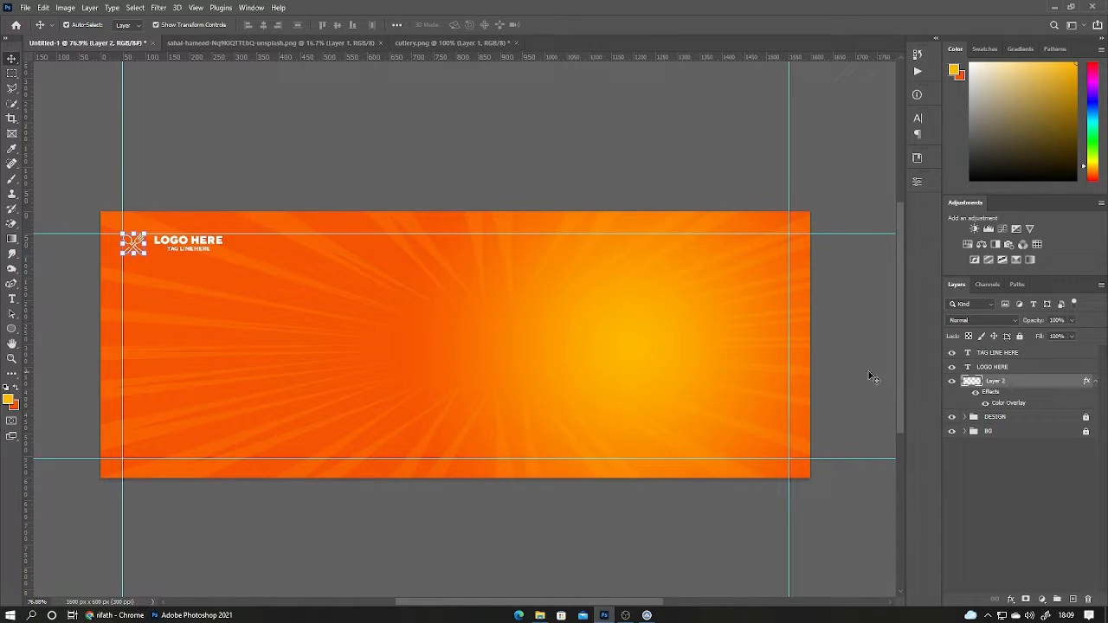
{"action": "left_click", "coordinate": [1036, 419]}
{"action": "left_click", "coordinate": [1085, 418]}
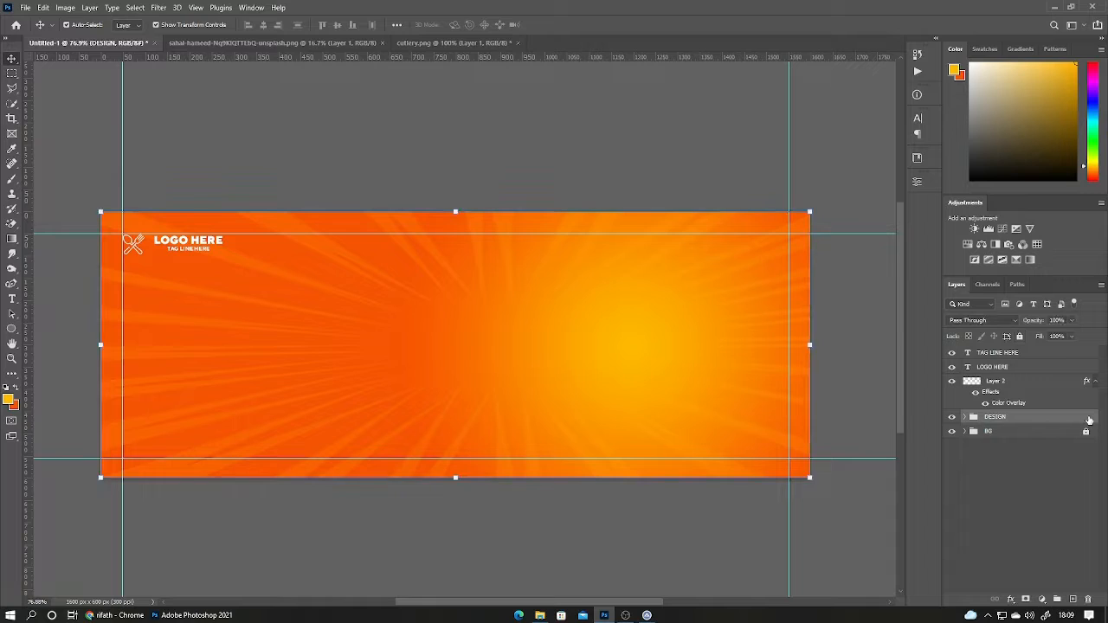
{"action": "key", "text": "ctrl+t"}
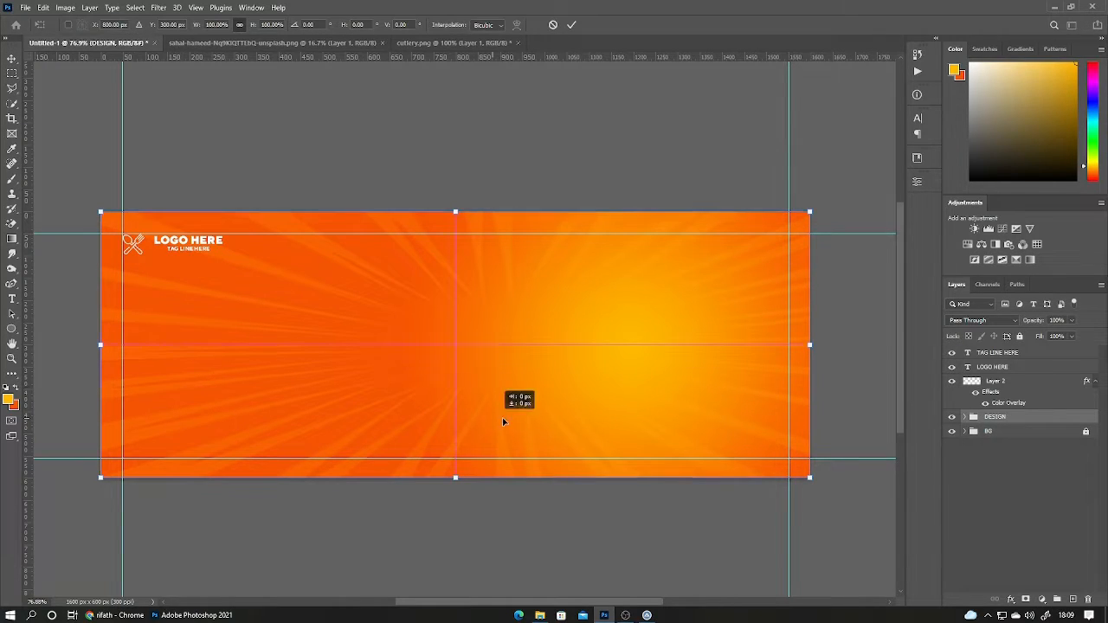
{"action": "left_click_drag", "start_coordinate": [502, 417], "coordinate": [565, 417]}
{"action": "left_click_drag", "start_coordinate": [174, 344], "coordinate": [90, 345]}
{"action": "left_click_drag", "start_coordinate": [254, 356], "coordinate": [290, 358]}
{"action": "left_click_drag", "start_coordinate": [116, 346], "coordinate": [86, 343]}
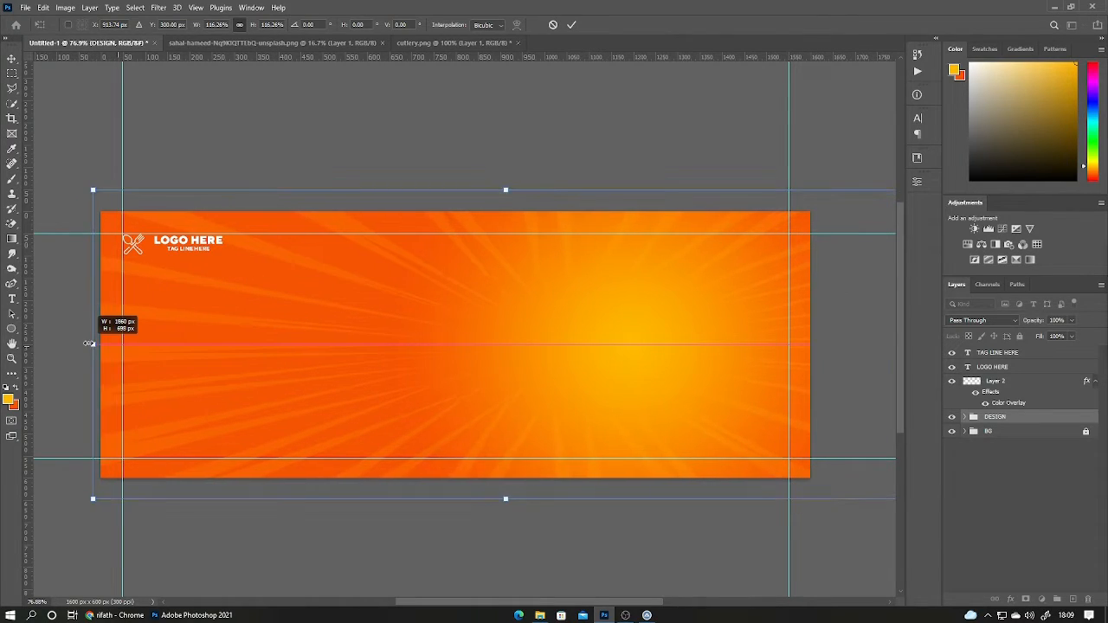
{"action": "left_click_drag", "start_coordinate": [277, 345], "coordinate": [304, 347]}
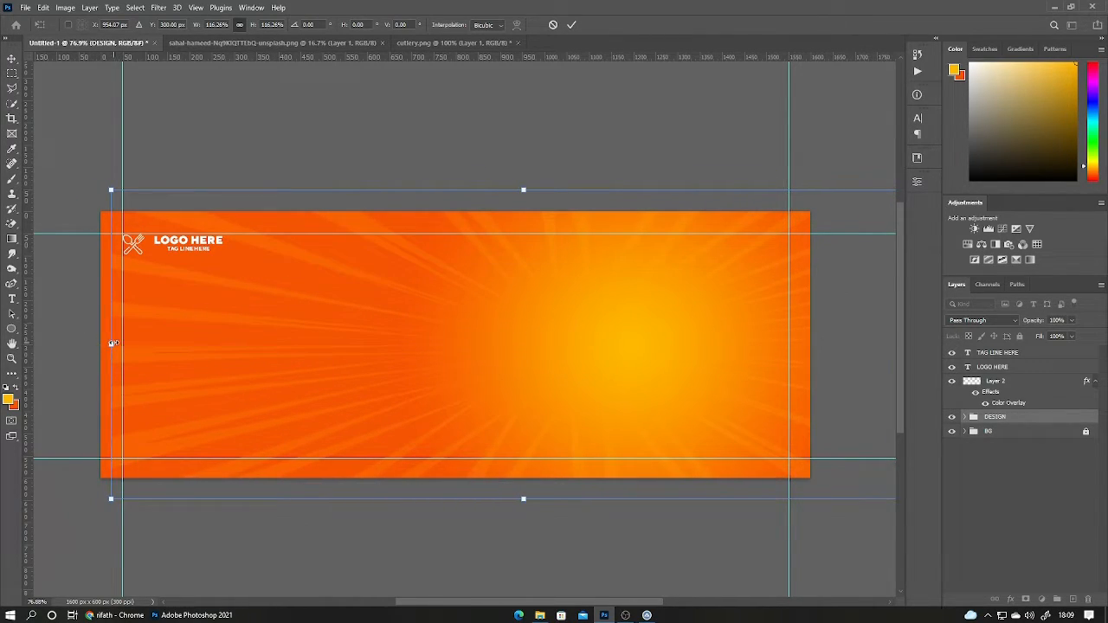
{"action": "left_click_drag", "start_coordinate": [113, 343], "coordinate": [101, 345]}
{"action": "left_click", "coordinate": [571, 24]}
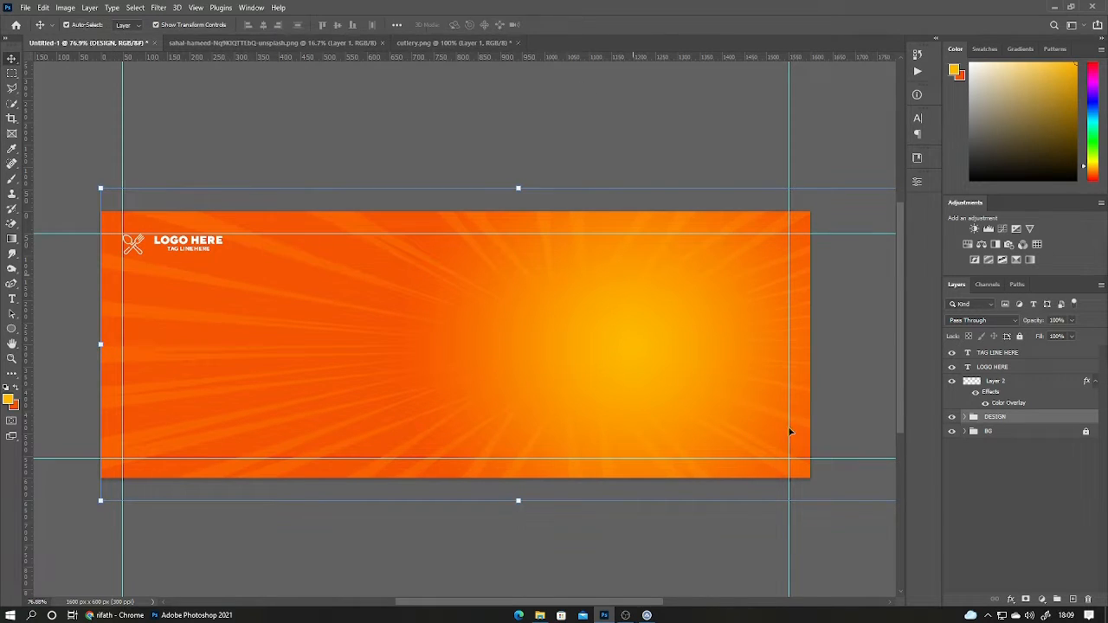
Lock the DESIGN group again and leave no layer selected.
{"action": "left_click", "coordinate": [1058, 487]}
{"action": "left_click", "coordinate": [1056, 418]}
{"action": "left_click", "coordinate": [1020, 336]}
{"action": "left_click", "coordinate": [962, 489]}
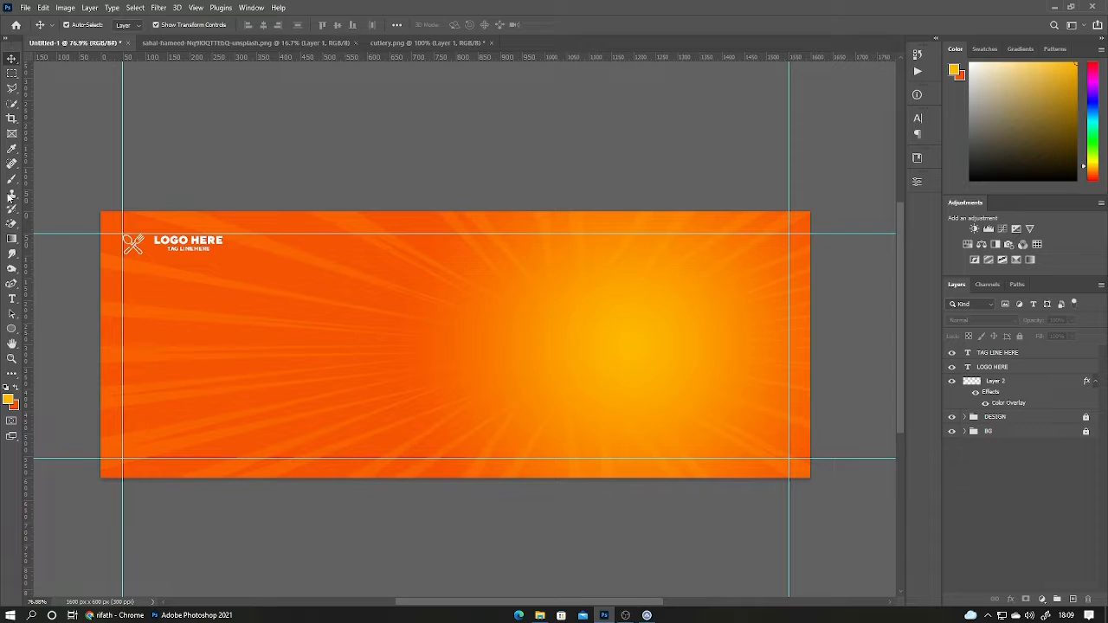
Bring the cut-out pizza image into the banner, scale it to about 17.6% and place it over the yellow glow.
{"action": "left_click", "coordinate": [276, 42]}
{"action": "left_click_drag", "start_coordinate": [515, 315], "coordinate": [713, 374]}
{"action": "scroll", "coordinate": [420, 307], "scroll_direction": "down", "scroll_amount": 6}
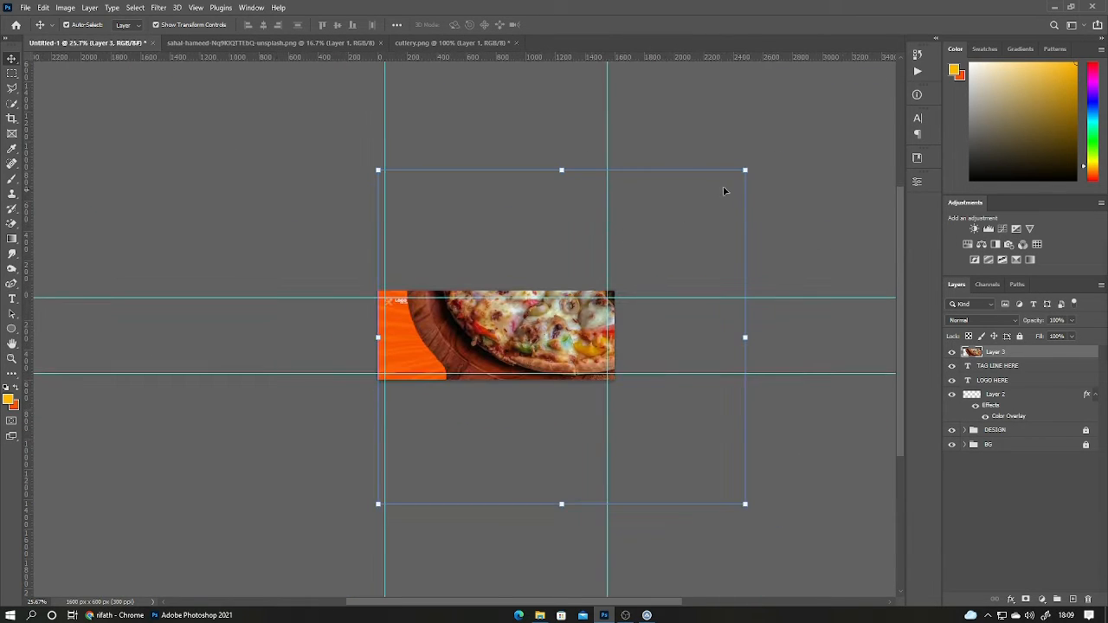
{"action": "left_click_drag", "start_coordinate": [745, 168], "coordinate": [457, 433]}
{"action": "left_click_drag", "start_coordinate": [449, 473], "coordinate": [578, 343]}
{"action": "scroll", "coordinate": [578, 344], "scroll_direction": "up", "scroll_amount": 8}
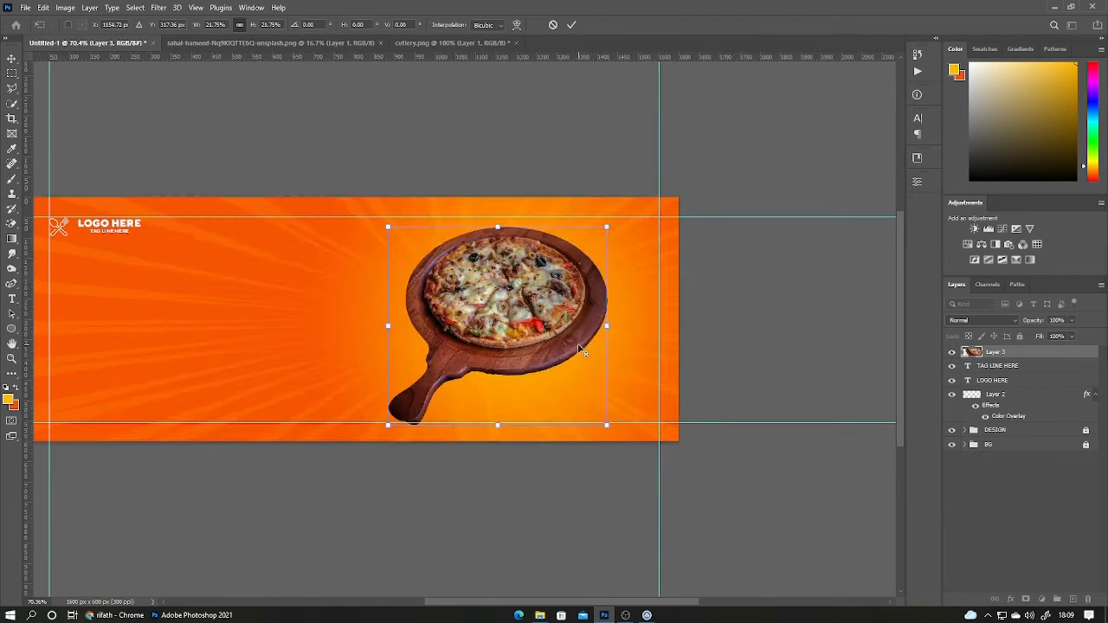
{"action": "scroll", "coordinate": [592, 298], "scroll_direction": "up", "scroll_amount": 2}
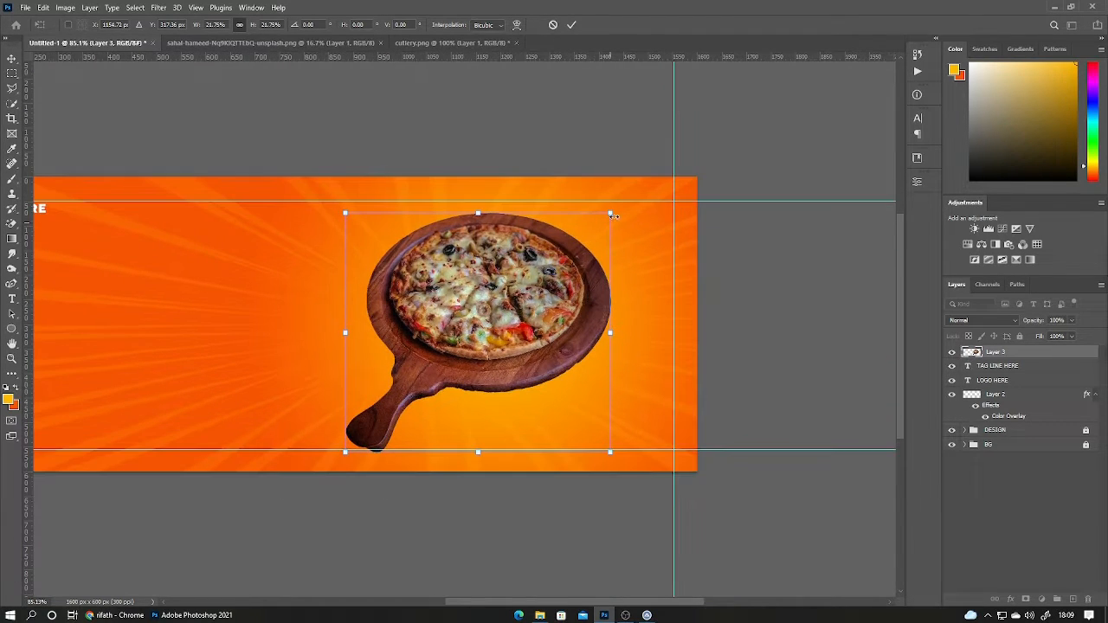
{"action": "left_click_drag", "start_coordinate": [612, 212], "coordinate": [561, 256]}
{"action": "left_click_drag", "start_coordinate": [481, 338], "coordinate": [509, 320]}
Distort the pizza board slightly by moving its upper-left and lower-right corners, and apply the transform.
{"action": "right_click", "coordinate": [510, 321]}
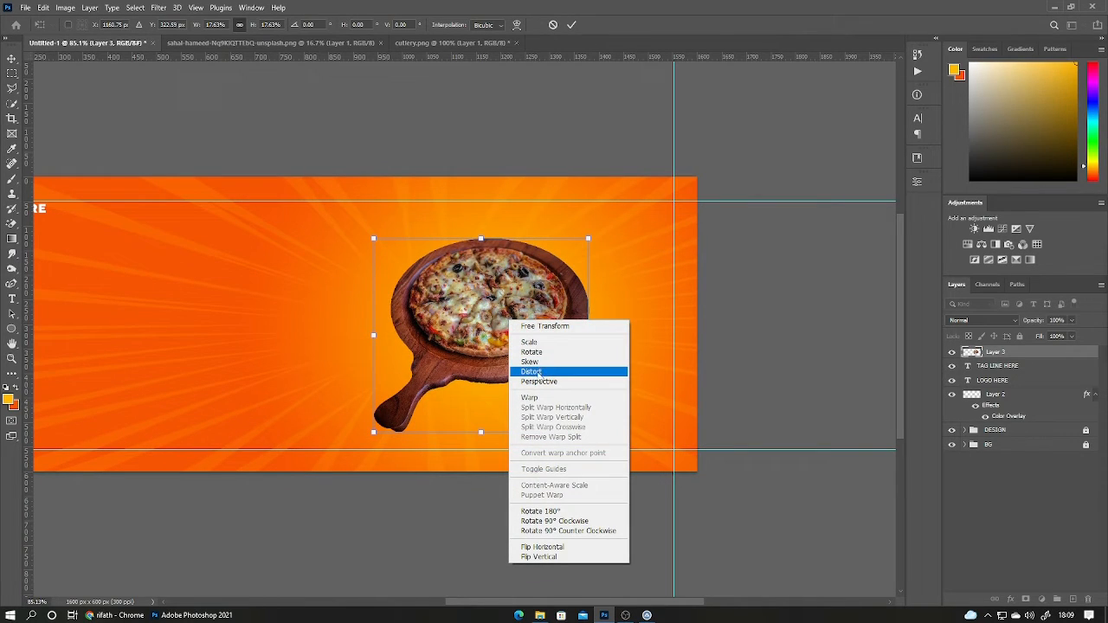
{"action": "left_click", "coordinate": [530, 371]}
{"action": "left_click_drag", "start_coordinate": [377, 245], "coordinate": [373, 255]}
{"action": "left_click_drag", "start_coordinate": [588, 435], "coordinate": [595, 431]}
{"action": "left_click", "coordinate": [571, 25]}
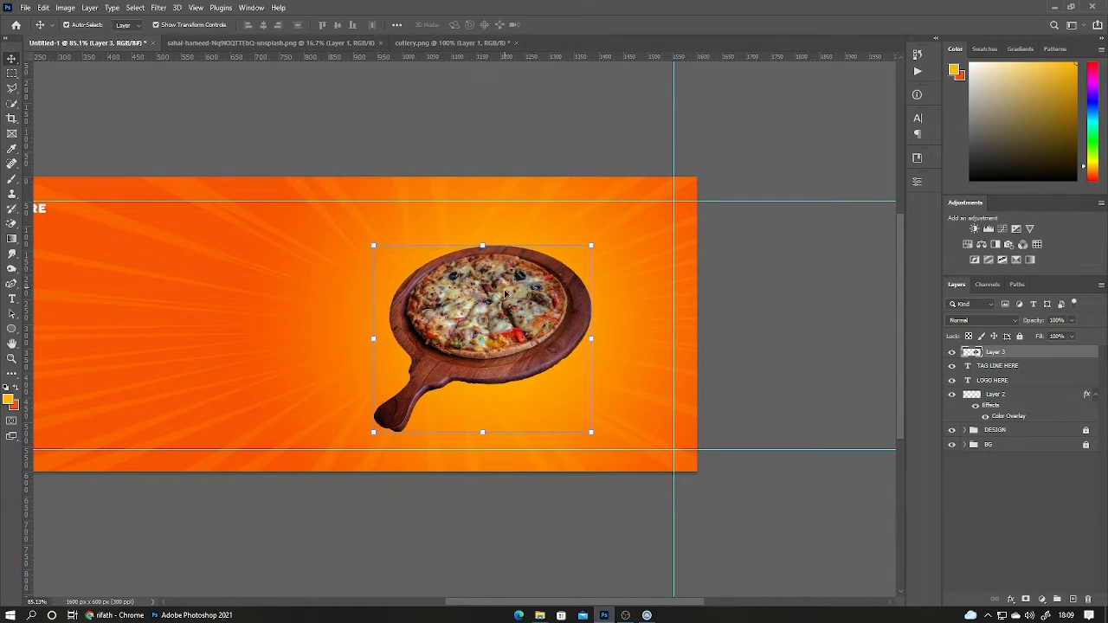
Try to flip the pizza board horizontally, and delete its layer from the banner.
{"action": "right_click", "coordinate": [503, 304]}
{"action": "key", "text": "Escape"}
{"action": "key", "text": "ctrl+t"}
{"action": "right_click", "coordinate": [456, 305]}
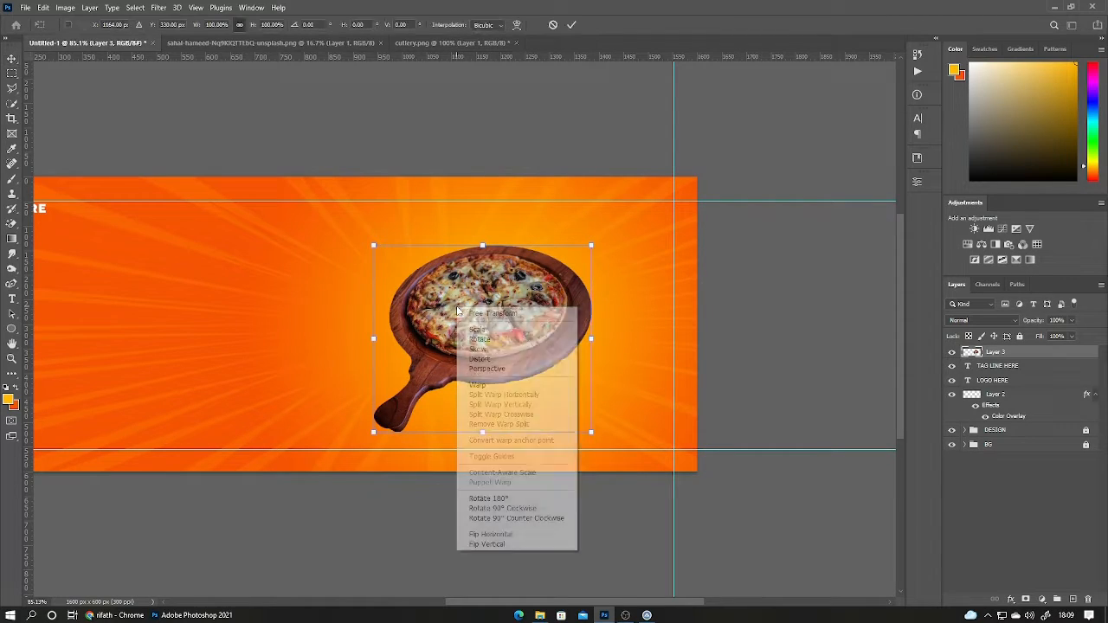
{"action": "left_click", "coordinate": [514, 534]}
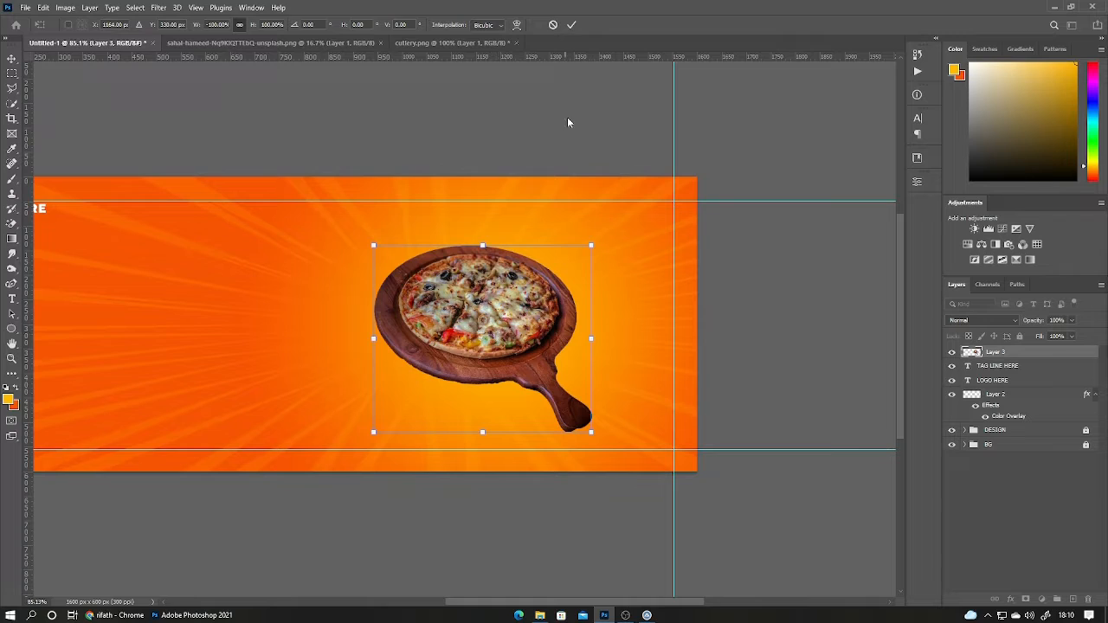
{"action": "left_click", "coordinate": [549, 25]}
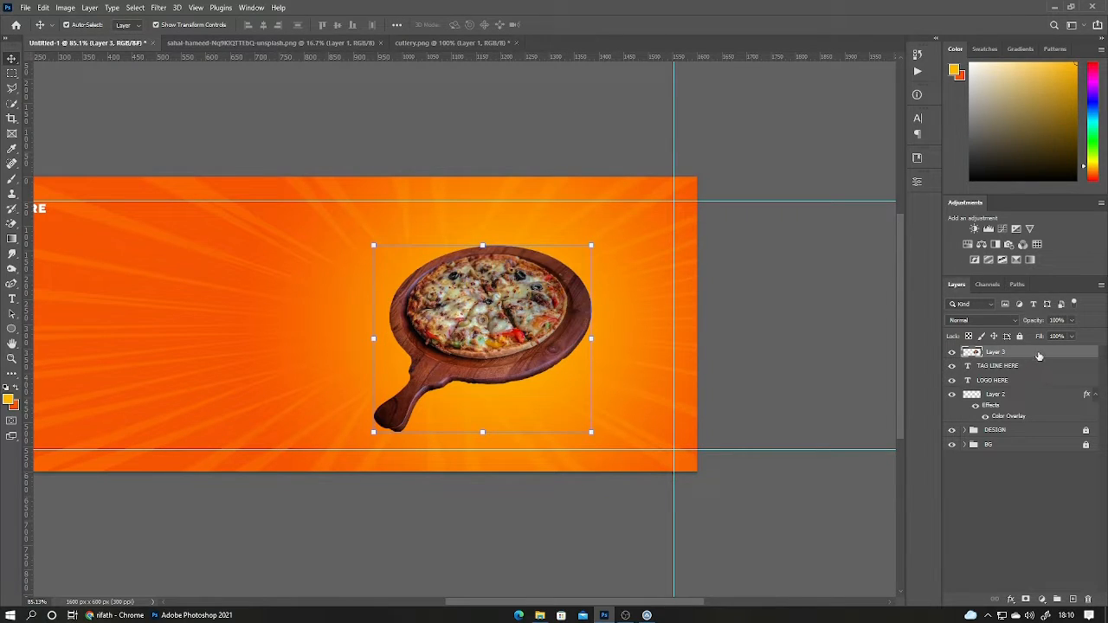
{"action": "left_click_drag", "start_coordinate": [1039, 355], "coordinate": [1088, 599]}
{"action": "key", "text": "ctrl+plus"}
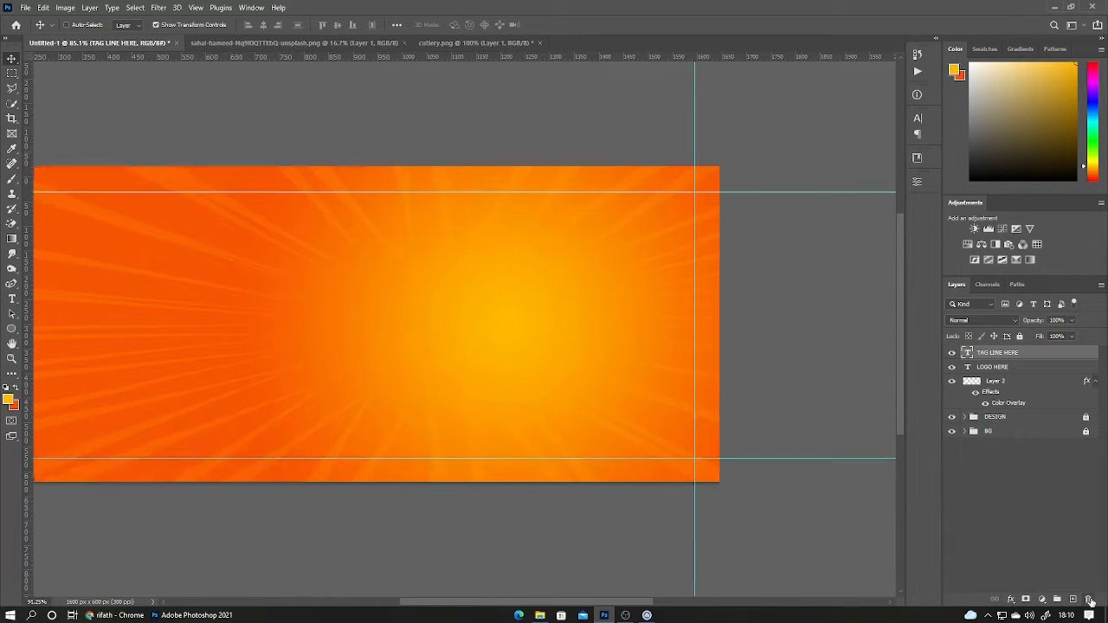
Bring the cut-out pizza image into the banner again, scale it to about 17% and position it over the yellow glow.
{"action": "left_click", "coordinate": [294, 43]}
{"action": "left_click_drag", "start_coordinate": [429, 290], "coordinate": [489, 379]}
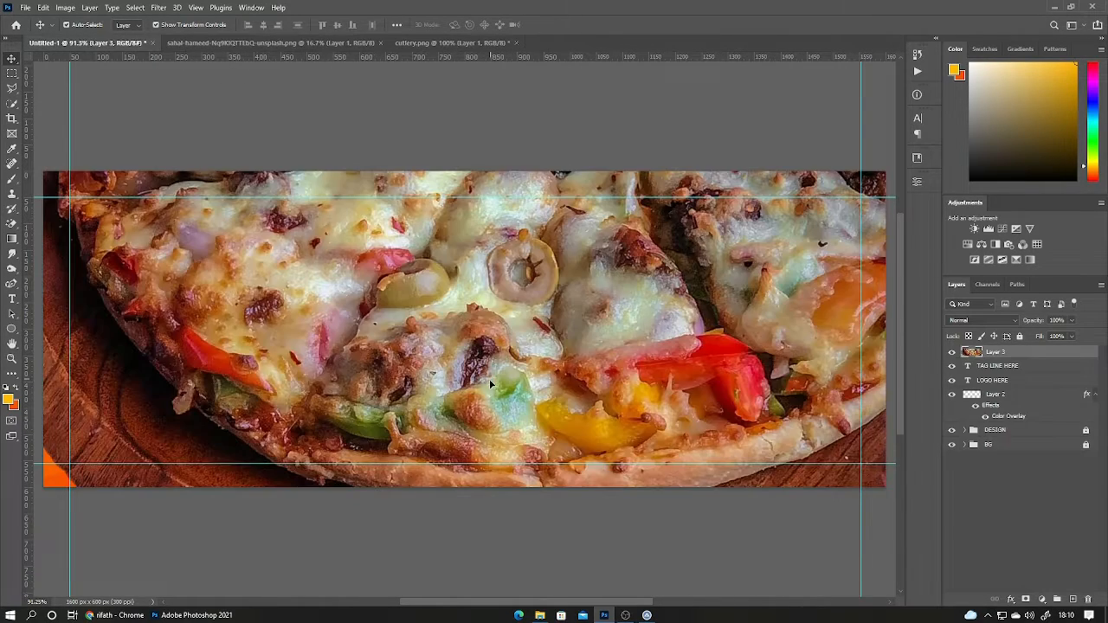
{"action": "key", "text": "ctrl+t"}
{"action": "key", "text": "ctrl+0"}
{"action": "left_click_drag", "start_coordinate": [708, 170], "coordinate": [421, 433]}
{"action": "left_click_drag", "start_coordinate": [395, 475], "coordinate": [575, 333]}
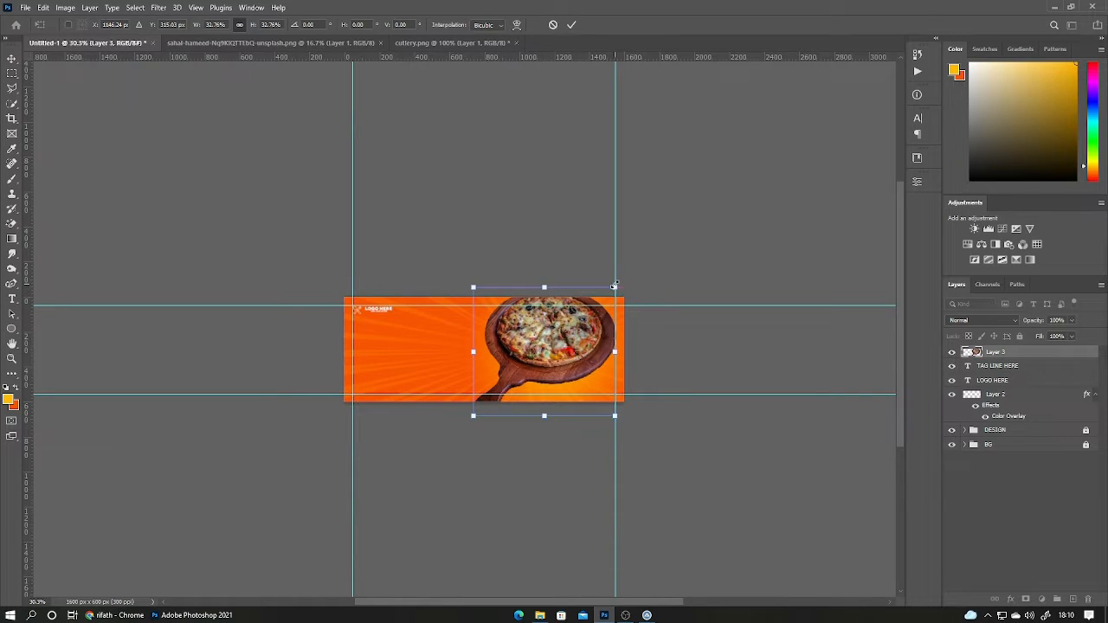
{"action": "left_click_drag", "start_coordinate": [614, 287], "coordinate": [549, 343]}
{"action": "left_click_drag", "start_coordinate": [517, 375], "coordinate": [551, 349]}
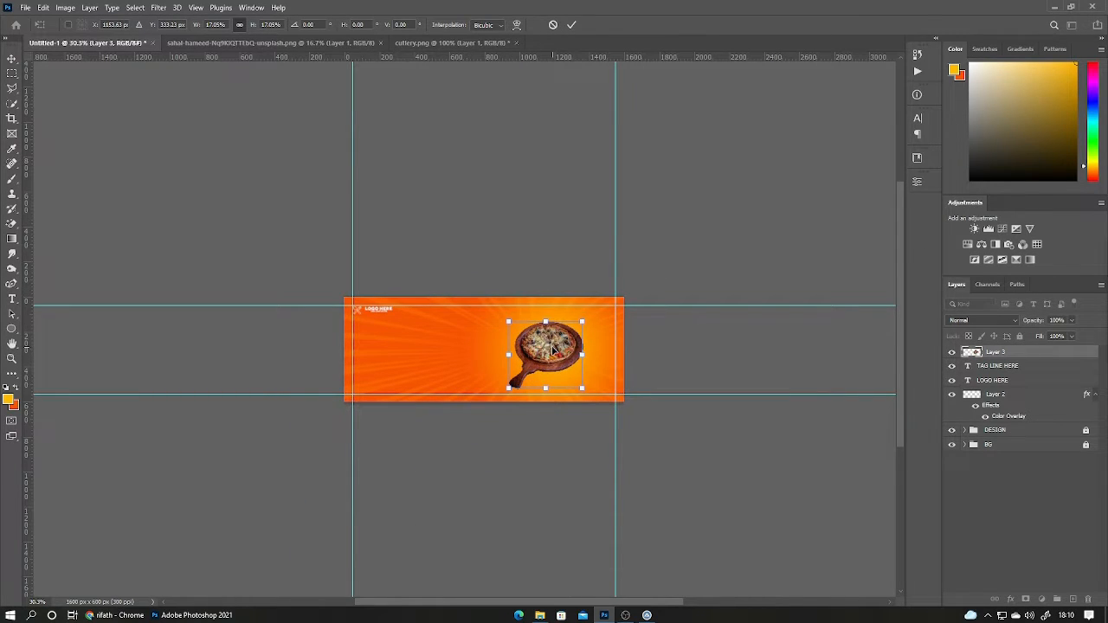
{"action": "key", "text": "Return"}
{"action": "key", "text": "ctrl+0"}
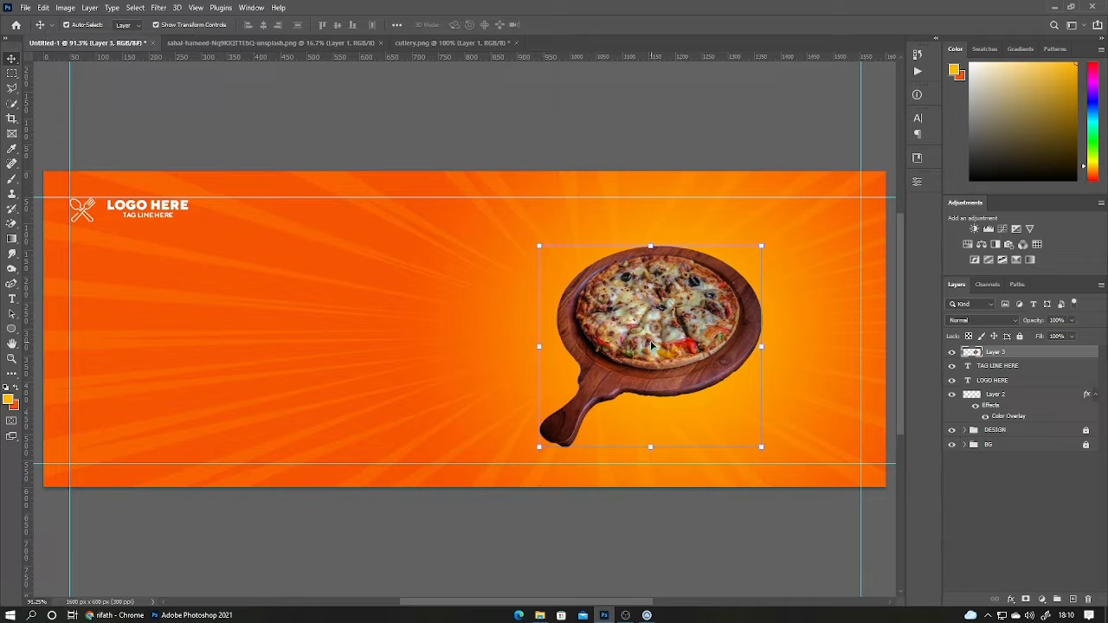
Flip the pizza board horizontally so its handle points to the lower right.
{"action": "key", "text": "ctrl+t"}
{"action": "right_click", "coordinate": [651, 343]}
{"action": "left_click", "coordinate": [688, 571]}
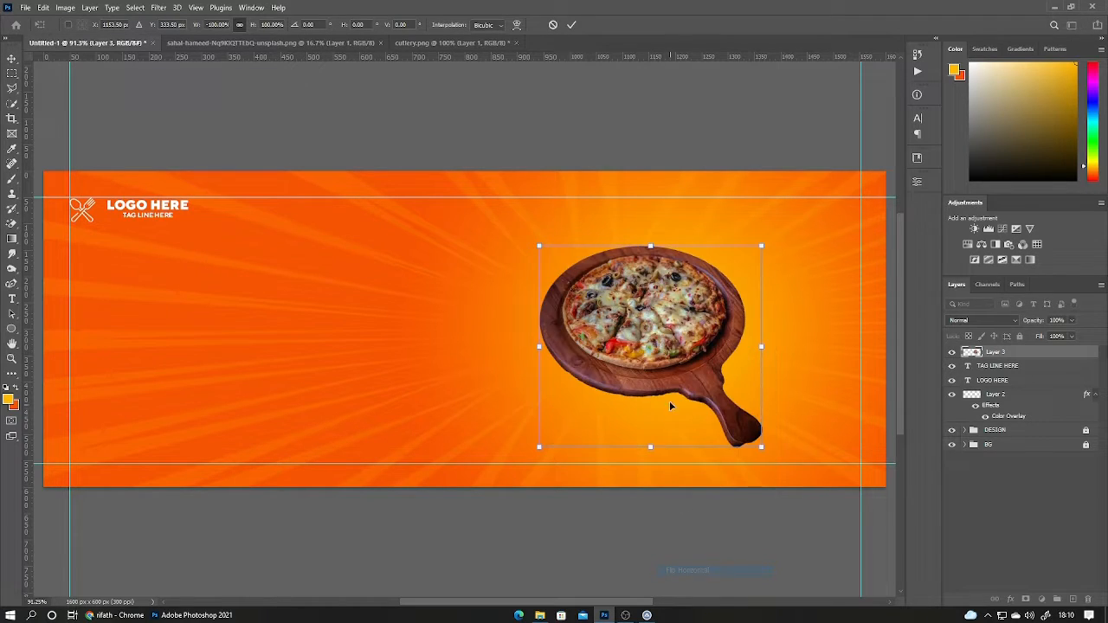
Skew the pizza board by lowering its upper-left corner and raising its upper-right corner to about -7.2° vertical skew, and apply the transform.
{"action": "right_click", "coordinate": [651, 330]}
{"action": "left_click", "coordinate": [673, 372]}
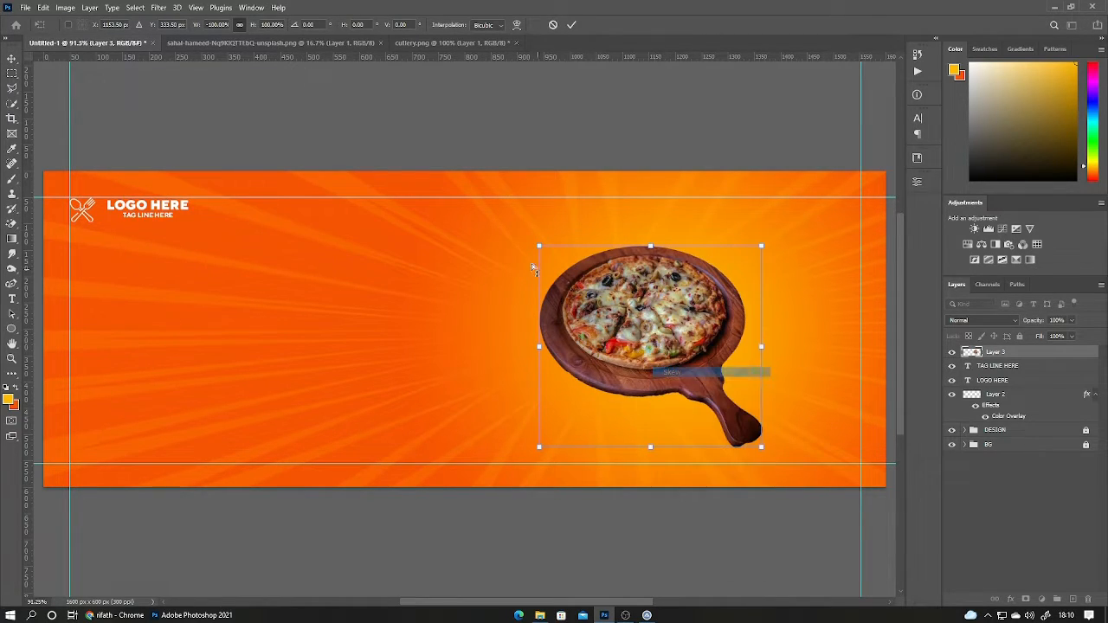
{"action": "left_click_drag", "start_coordinate": [532, 249], "coordinate": [526, 267]}
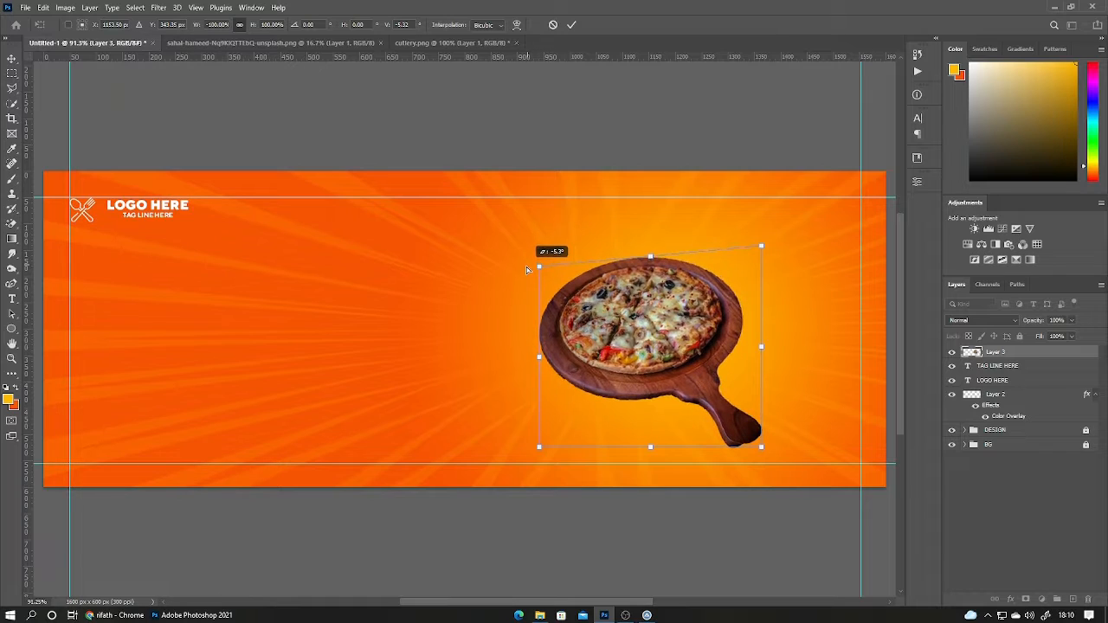
{"action": "left_click_drag", "start_coordinate": [761, 242], "coordinate": [761, 238]}
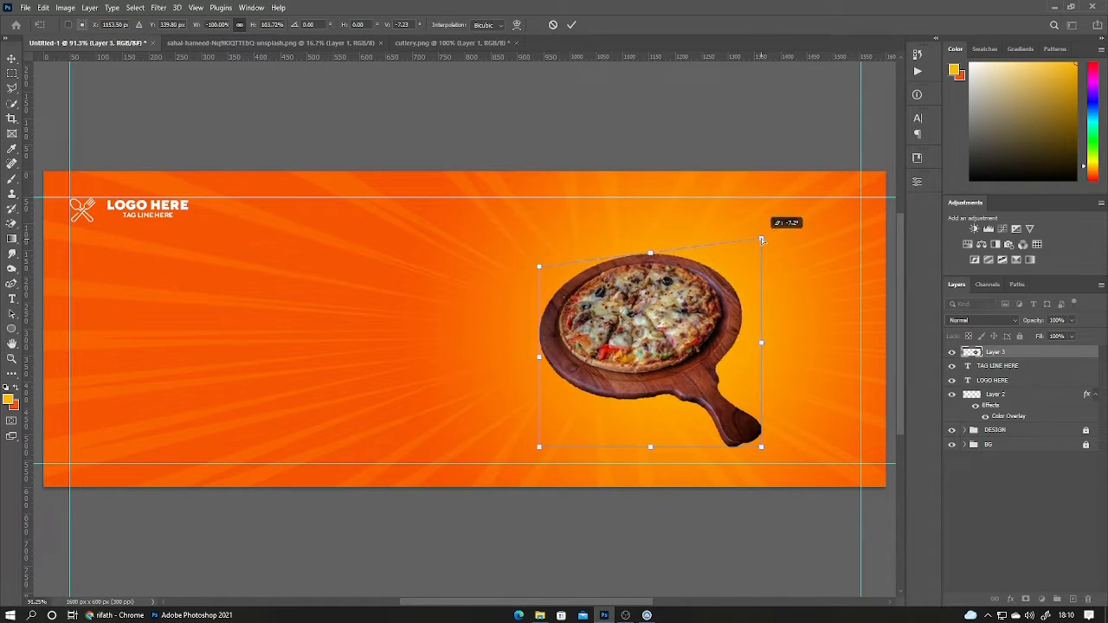
{"action": "left_click", "coordinate": [571, 24]}
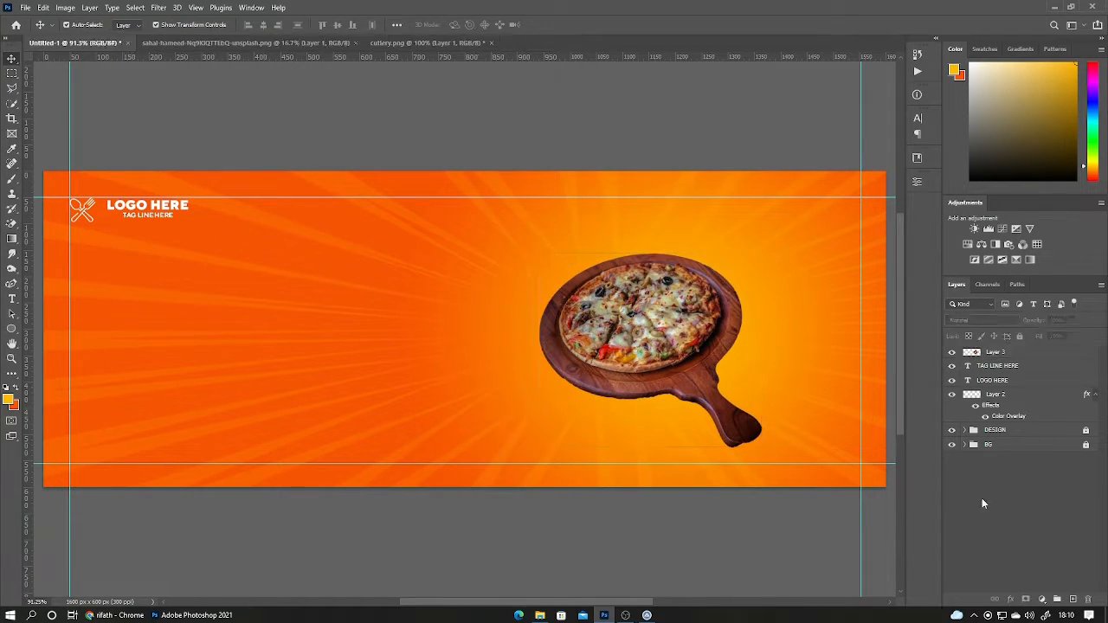
Shift the pizza board slightly up and to the left over the glow and enlarge it to about 102%.
{"action": "left_click_drag", "start_coordinate": [675, 364], "coordinate": [662, 348]}
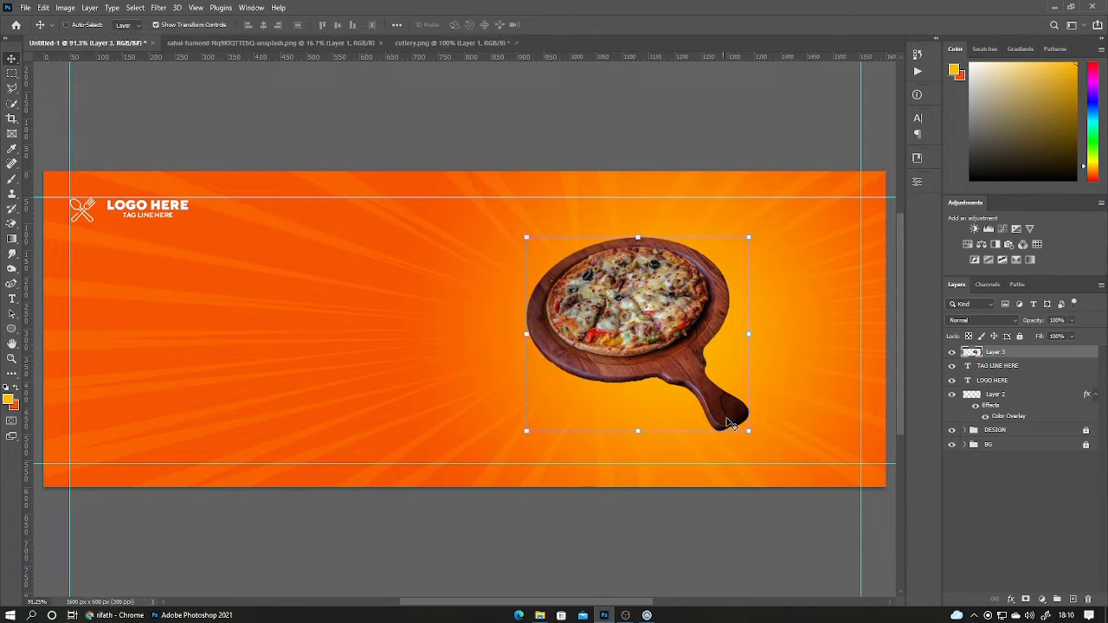
{"action": "left_click_drag", "start_coordinate": [753, 433], "coordinate": [757, 435]}
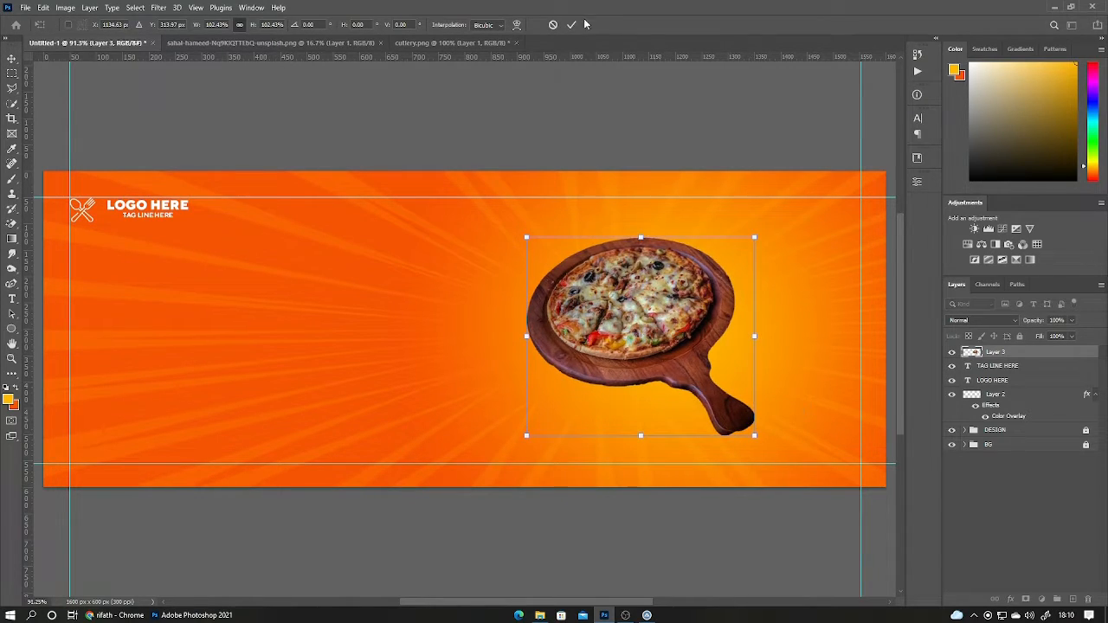
{"action": "left_click", "coordinate": [572, 24]}
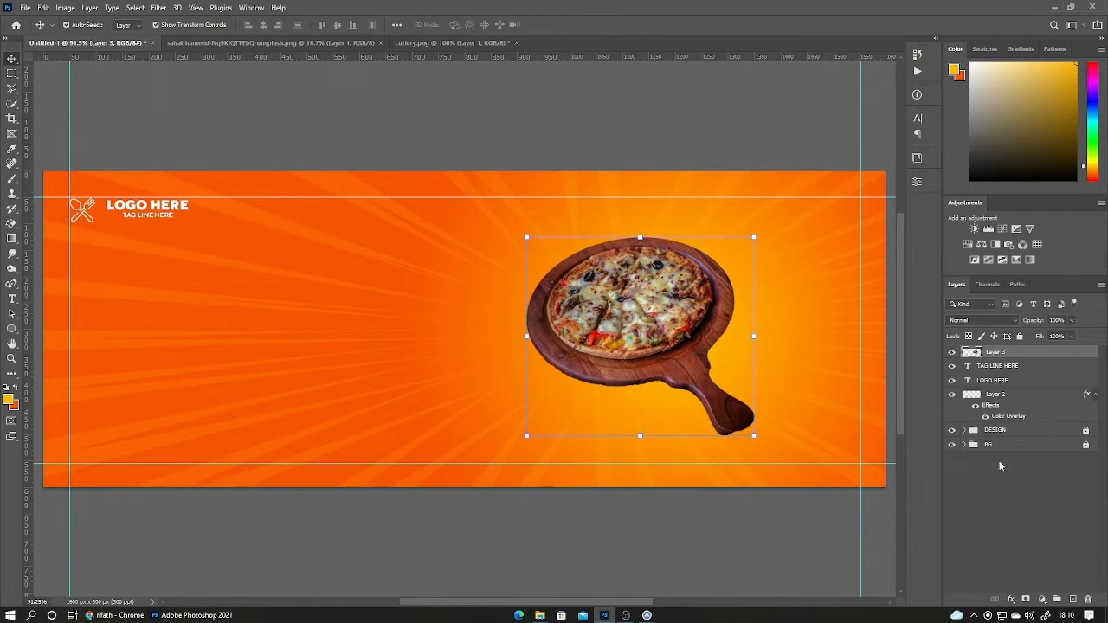
Add a drop shadow effect to the pizza board layer with black (000000) as the shadow color.
{"action": "left_click", "coordinate": [1063, 352]}
{"action": "double_click", "coordinate": [1066, 352]}
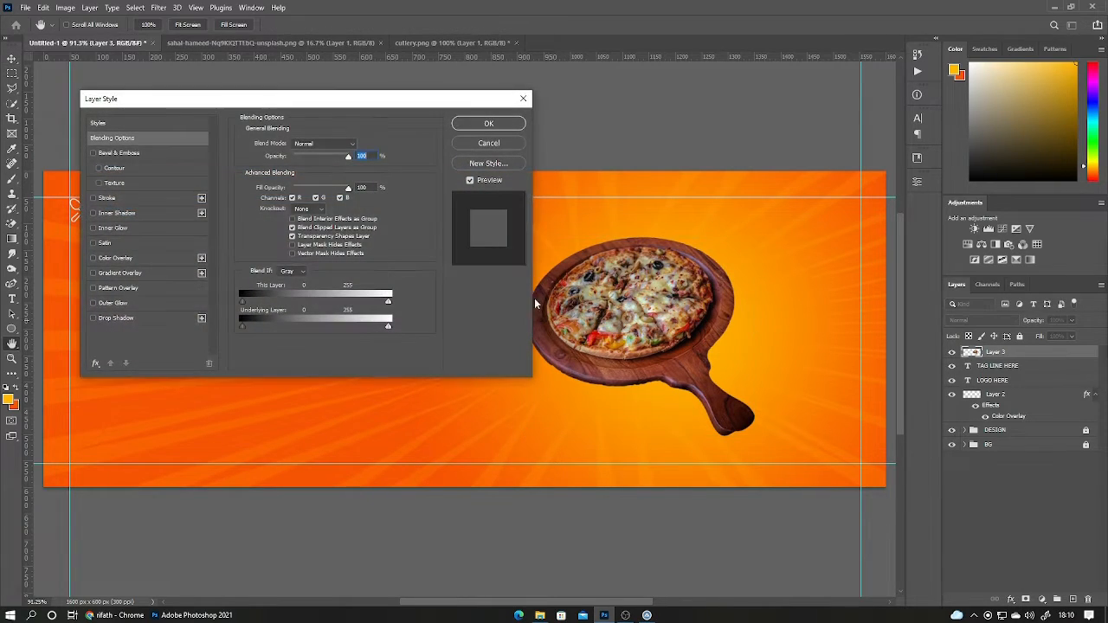
{"action": "left_click", "coordinate": [126, 318]}
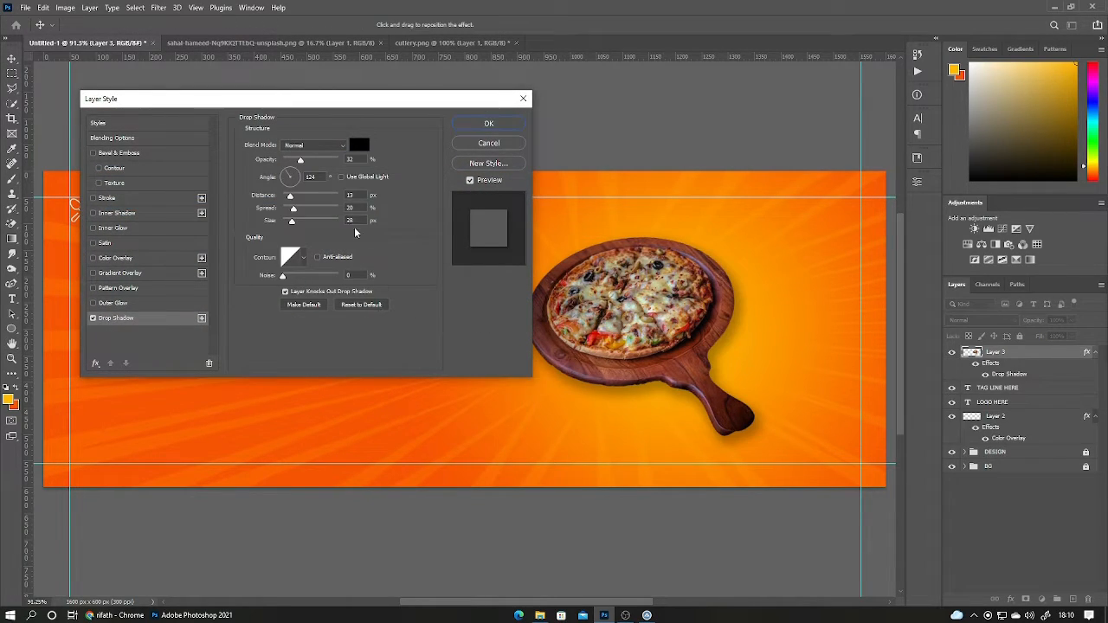
{"action": "left_click", "coordinate": [358, 147]}
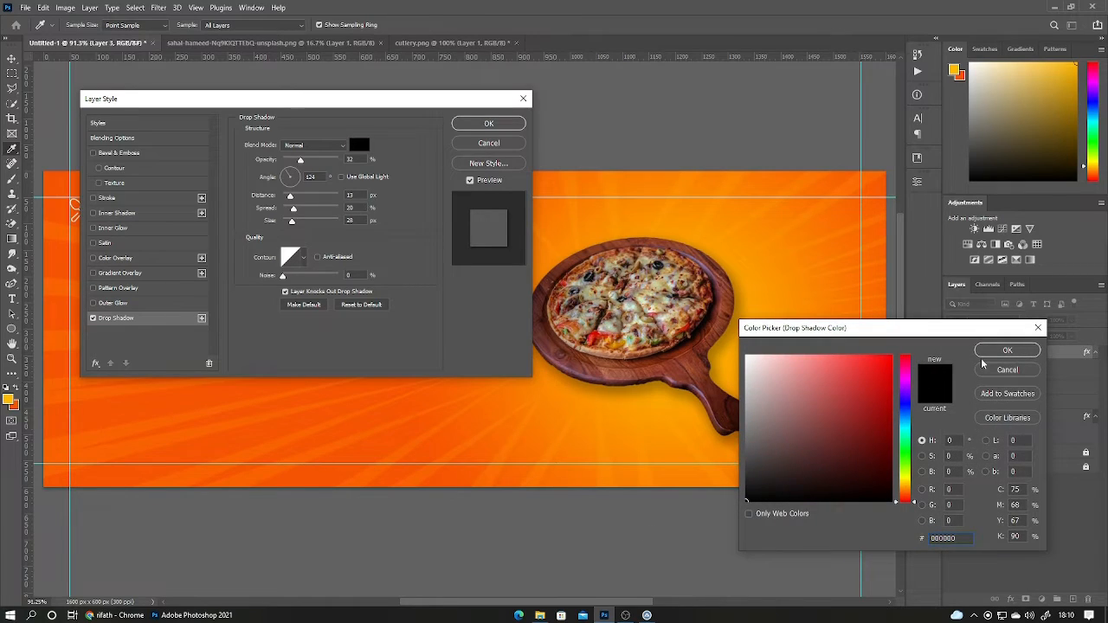
{"action": "left_click", "coordinate": [1007, 350]}
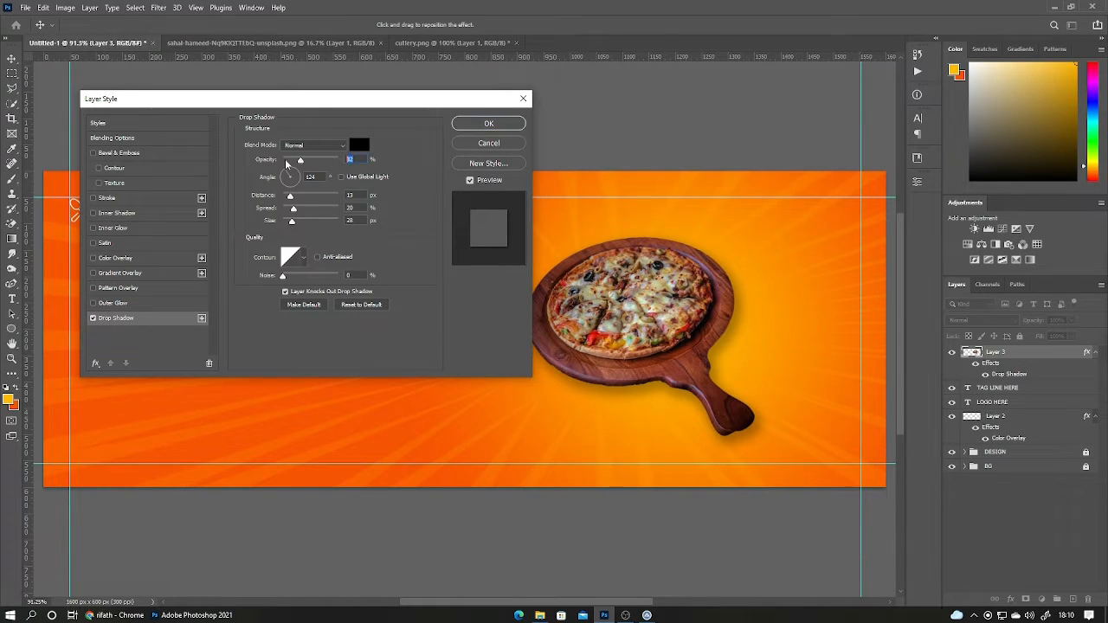
Fine-tune the pizza board's drop shadow settings, including a size of 25 px, and apply the layer style.
{"action": "left_click_drag", "start_coordinate": [288, 164], "coordinate": [293, 164]}
{"action": "left_click", "coordinate": [287, 188]}
{"action": "type", "text": "15"}
{"action": "left_click_drag", "start_coordinate": [354, 220], "coordinate": [319, 221]}
{"action": "type", "text": "25"}
{"action": "left_click", "coordinate": [488, 124]}
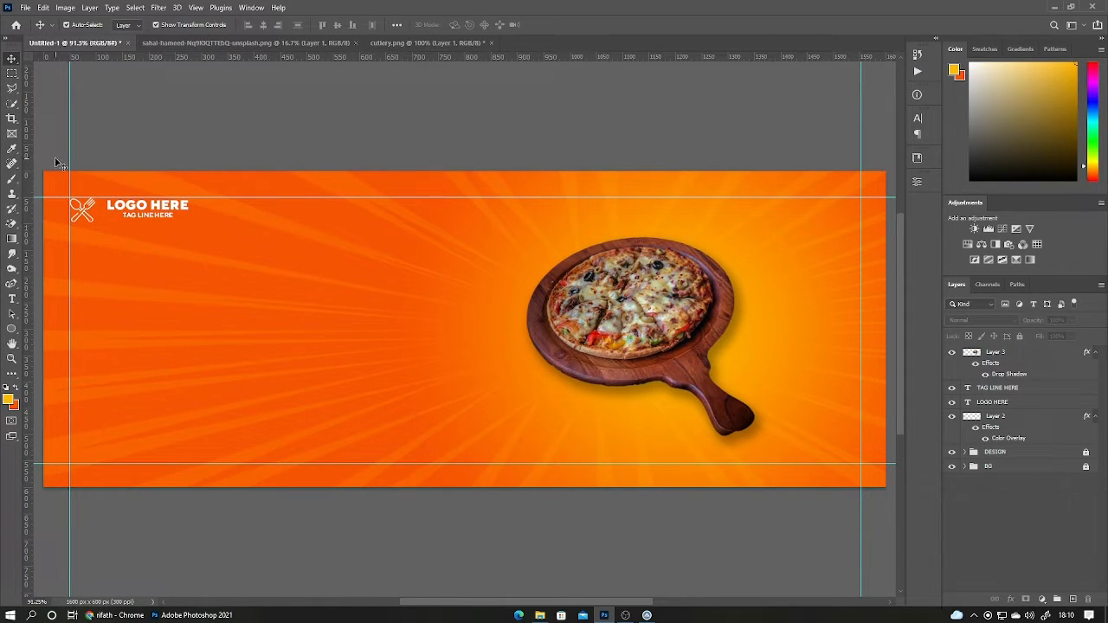
Group the cutlery icon with the logo and tag line texts, and name the group "logo".
{"action": "left_click_drag", "start_coordinate": [56, 162], "coordinate": [164, 246]}
{"action": "key", "text": "ctrl+g"}
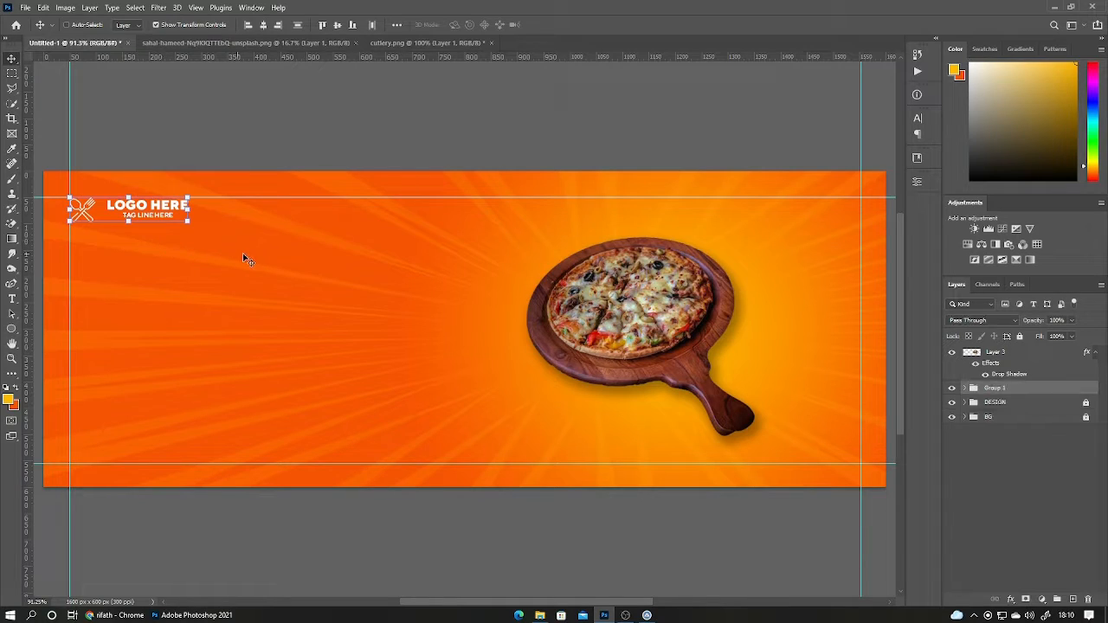
{"action": "double_click", "coordinate": [993, 388]}
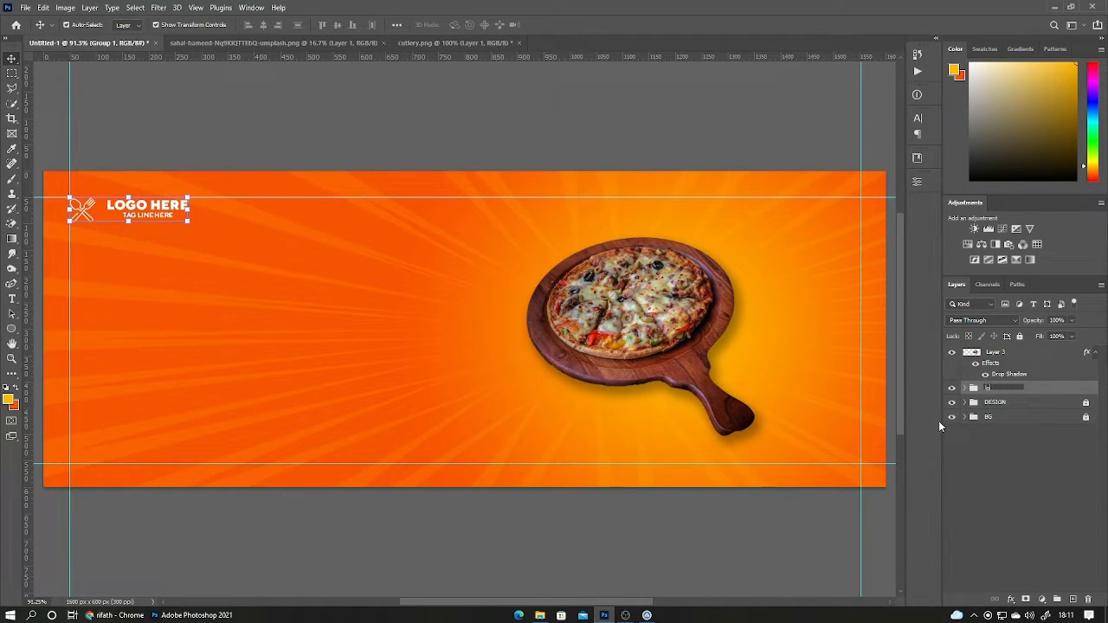
{"action": "type", "text": "logo"}
{"action": "left_click", "coordinate": [968, 461]}
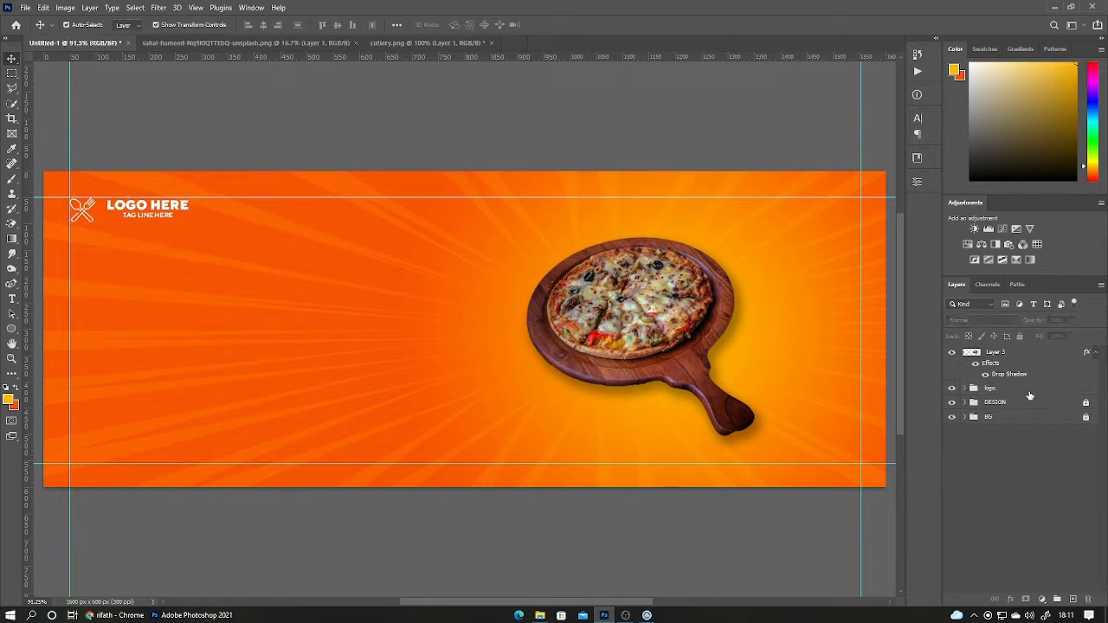
Put the pizza board layer into a group of its own and name the group "image".
{"action": "left_click", "coordinate": [685, 322]}
{"action": "key", "text": "ctrl+g"}
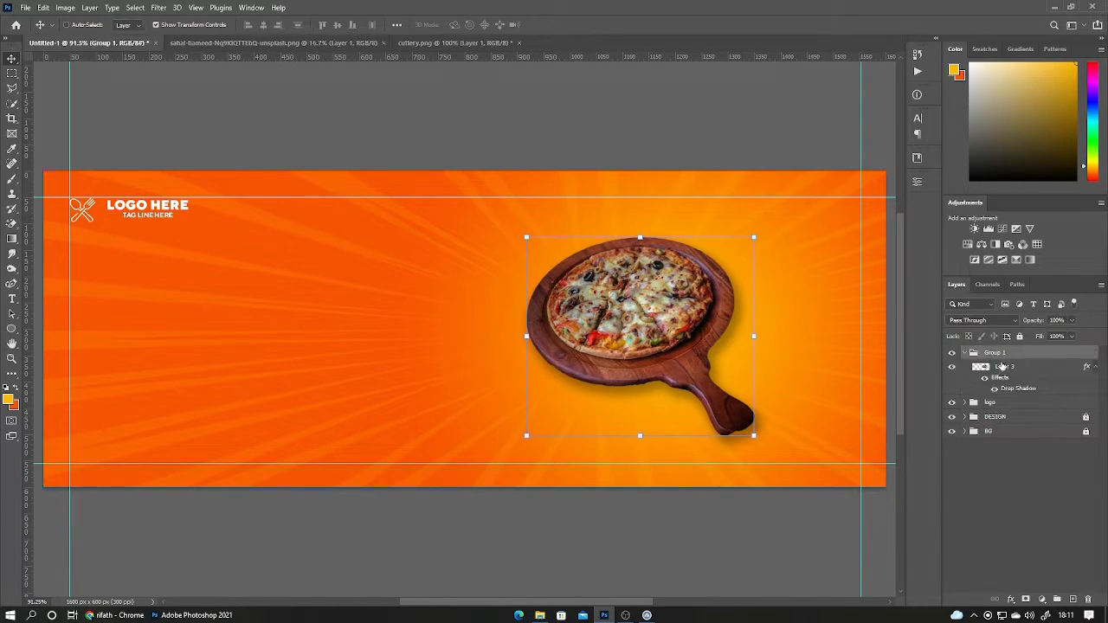
{"action": "left_click", "coordinate": [968, 353]}
{"action": "double_click", "coordinate": [995, 353]}
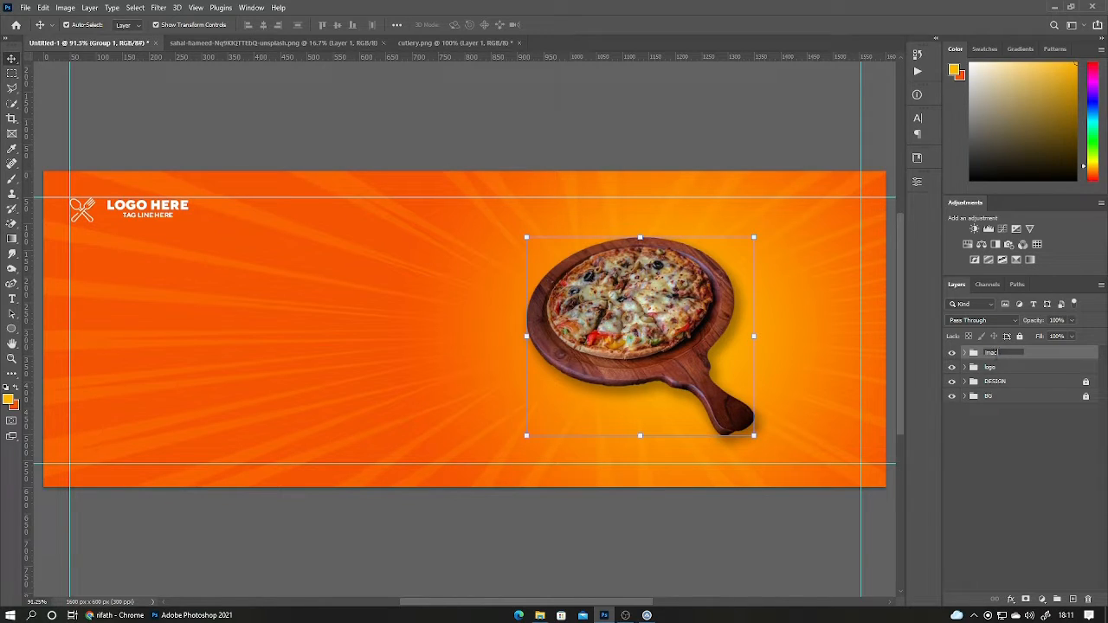
{"action": "key", "text": "Return"}
{"action": "left_click", "coordinate": [1013, 482]}
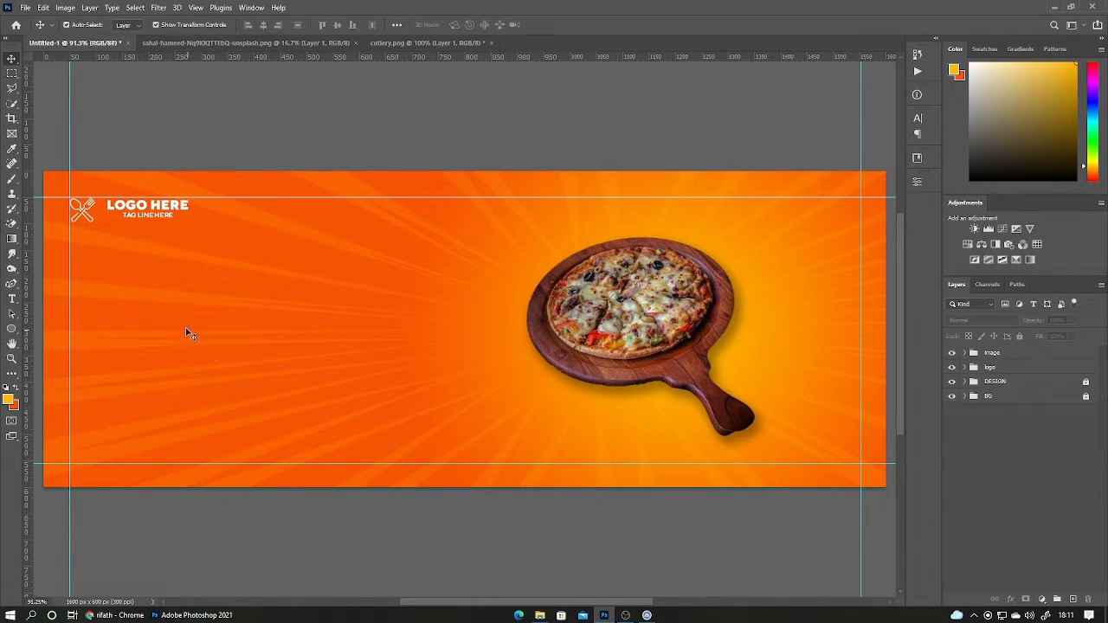
Add the white text "DELECIOUS" on the banner's left half and scale it up to about 9.83 pt.
{"action": "key", "text": "t"}
{"action": "left_click", "coordinate": [112, 309]}
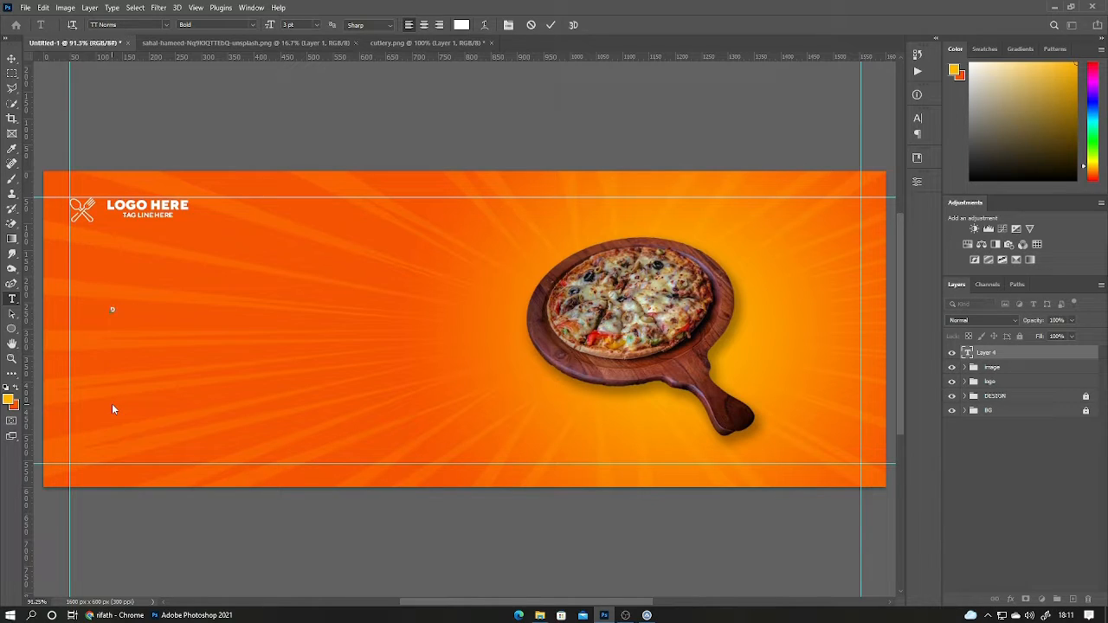
{"action": "type", "text": "DELECIOUS"}
{"action": "key", "text": "ctrl+Return"}
{"action": "key", "text": "ctrl+t"}
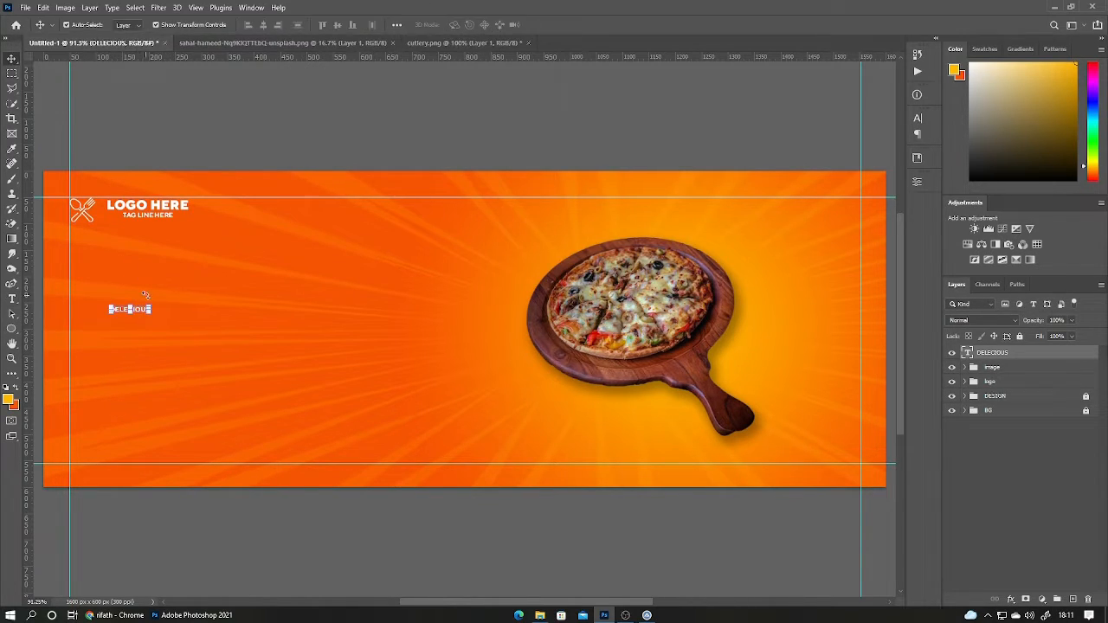
{"action": "left_click_drag", "start_coordinate": [150, 313], "coordinate": [242, 329]}
{"action": "left_click", "coordinate": [571, 25]}
Change the font of the DELECIOUS text to Retro Team.
{"action": "double_click", "coordinate": [217, 318]}
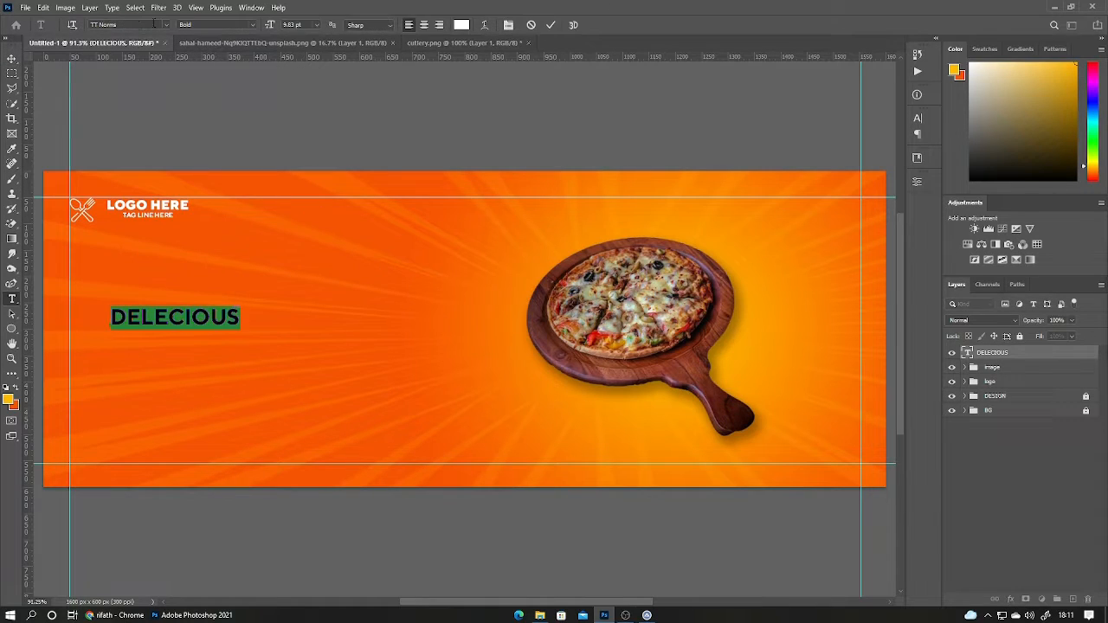
{"action": "left_click", "coordinate": [156, 24]}
{"action": "type", "text": "rec"}
{"action": "left_click", "coordinate": [141, 60]}
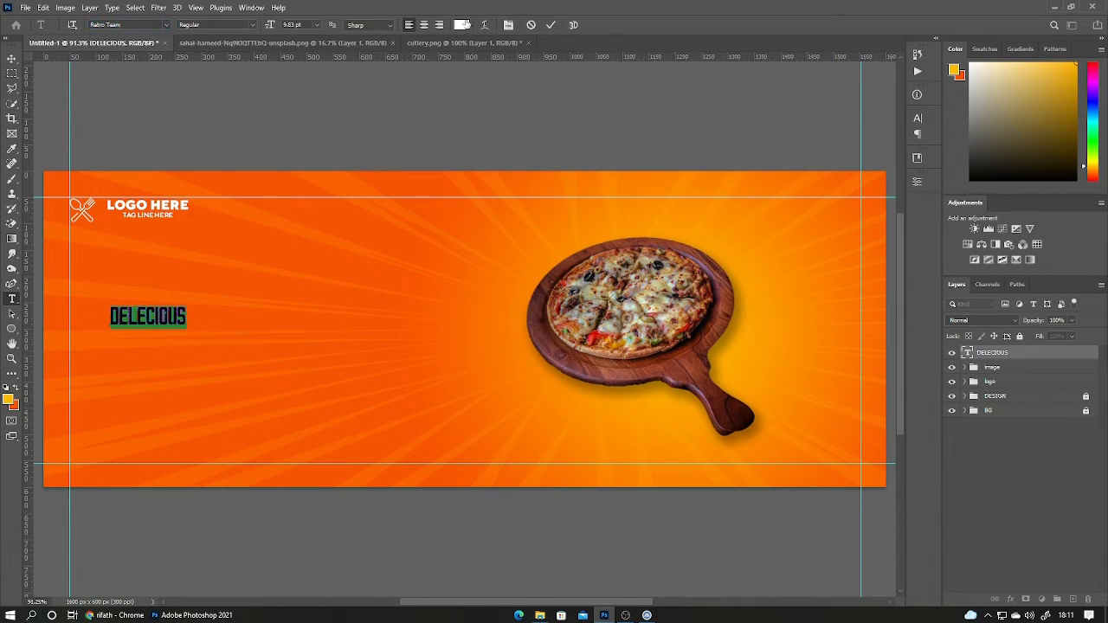
{"action": "left_click", "coordinate": [555, 26]}
Move the DELECIOUS text slightly up and left, duplicate it beside the original and change the copy to "FOOD".
{"action": "key", "text": "v"}
{"action": "left_click_drag", "start_coordinate": [148, 326], "coordinate": [232, 299]}
{"action": "double_click", "coordinate": [230, 297]}
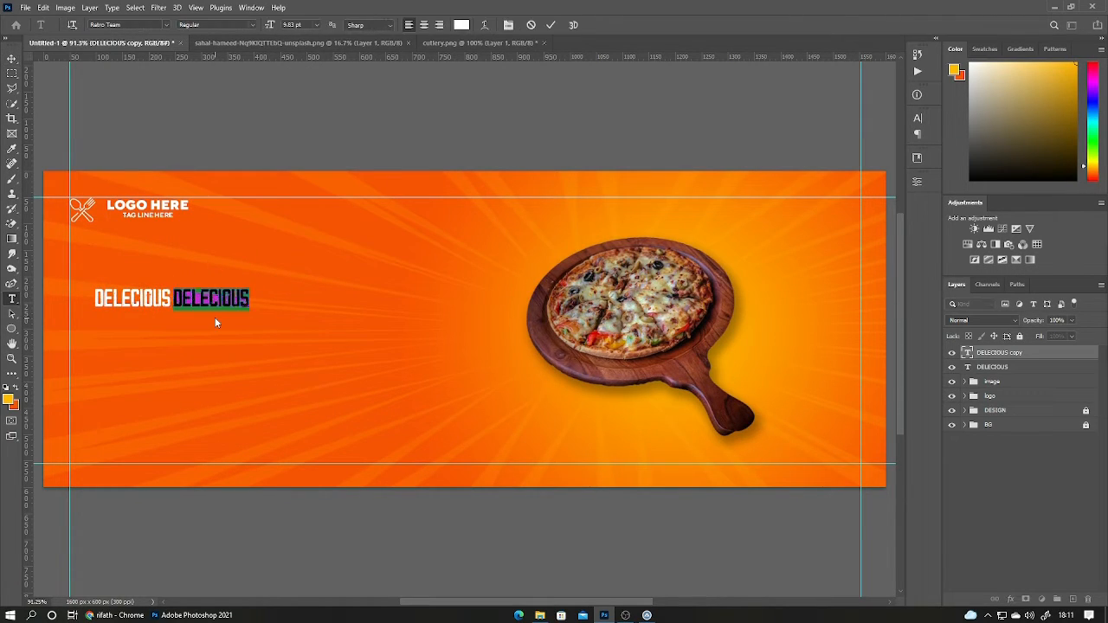
{"action": "type", "text": "FOOD"}
Recolor the word FOOD to a dark brown and commit the text.
{"action": "key", "text": "ctrl+a"}
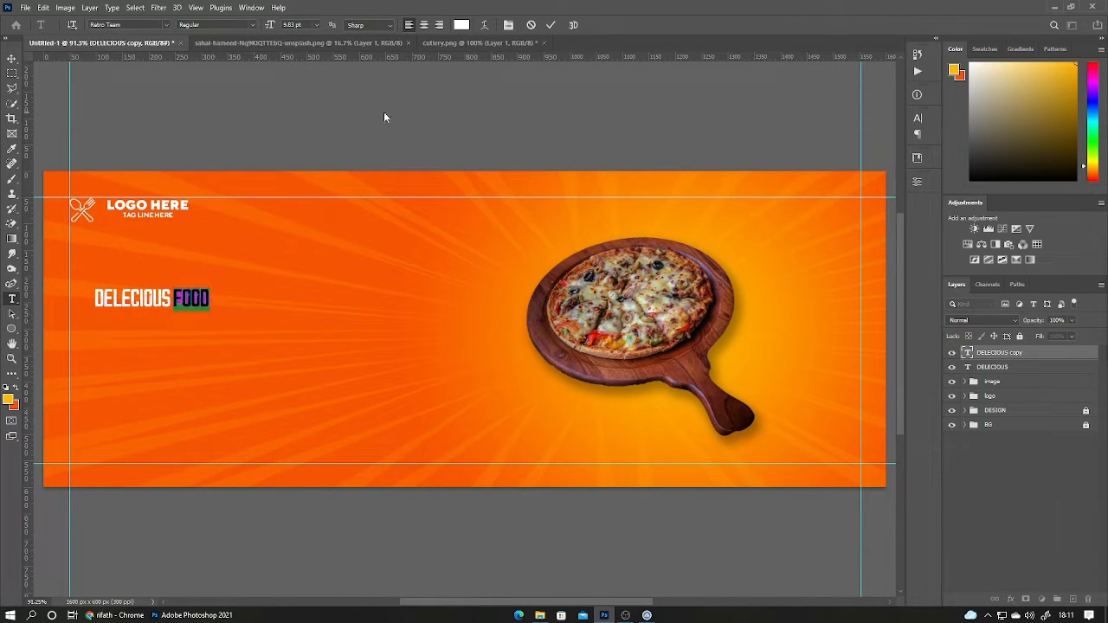
{"action": "left_click", "coordinate": [461, 26]}
{"action": "left_click", "coordinate": [634, 386]}
{"action": "left_click", "coordinate": [308, 287]}
{"action": "mouse_move", "coordinate": [888, 453]}
{"action": "left_mouse_down"}
{"action": "mouse_move", "coordinate": [902, 459]}
{"action": "mouse_move", "coordinate": [895, 439]}
{"action": "left_mouse_up"}
{"action": "left_click", "coordinate": [1007, 350]}
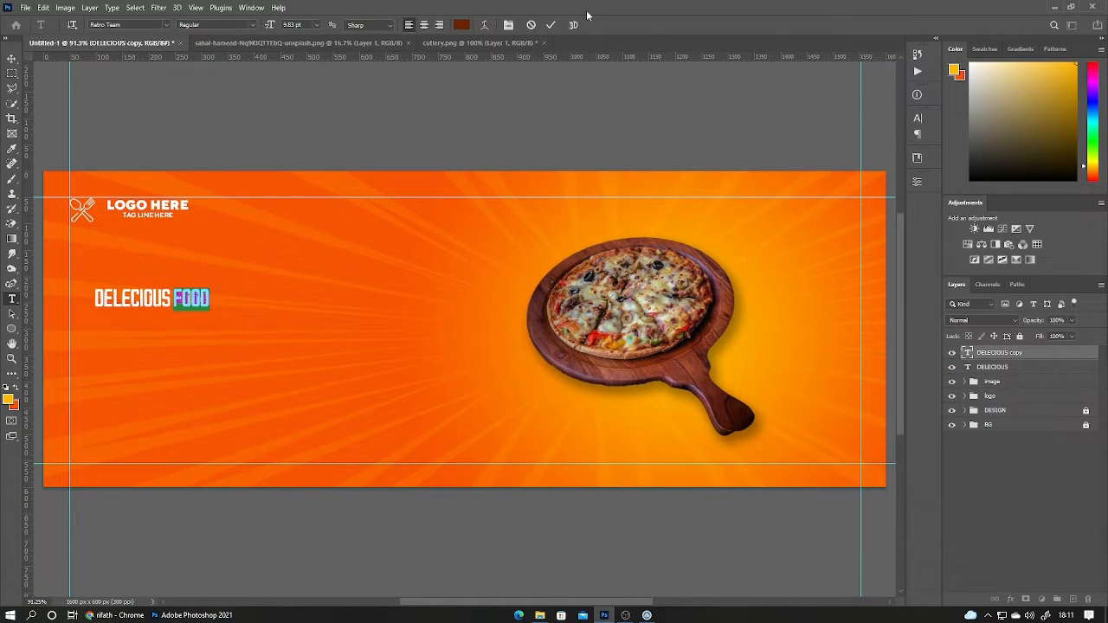
{"action": "left_click", "coordinate": [550, 25]}
Scale the FOOD text down to about 57% and place it right after the word DELECIOUS.
{"action": "key", "text": "v"}
{"action": "scroll", "coordinate": [196, 355], "scroll_direction": "up", "scroll_amount": 5}
{"action": "left_click_drag", "start_coordinate": [217, 236], "coordinate": [180, 264]}
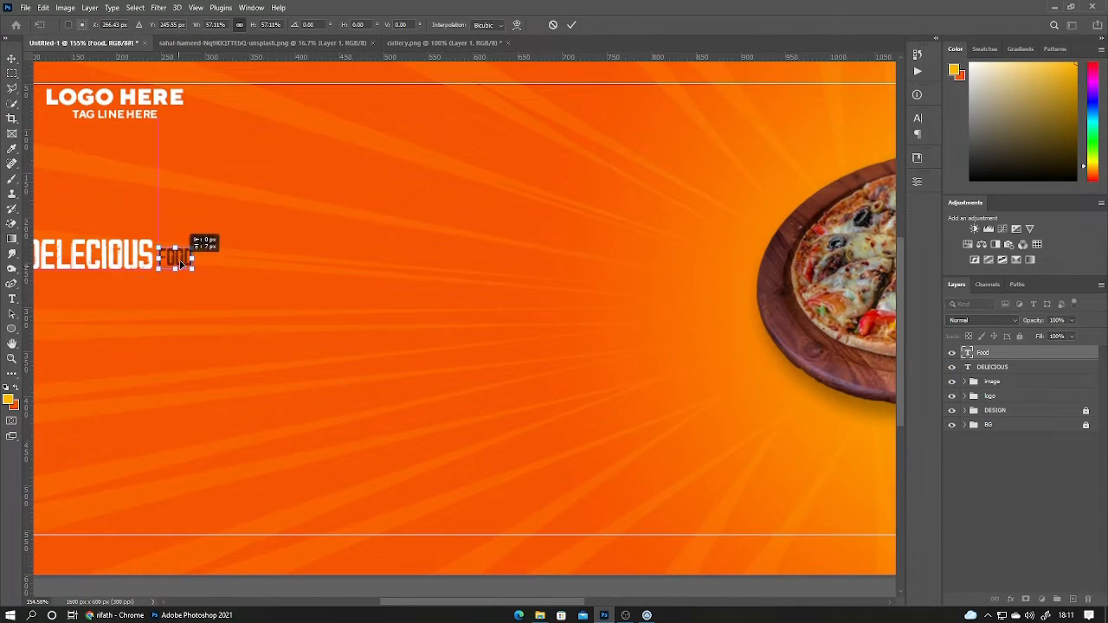
{"action": "left_click", "coordinate": [572, 25]}
Align the bottom edges of the DELECIOUS and FOOD texts.
{"action": "scroll", "coordinate": [227, 262], "scroll_direction": "left", "scroll_amount": 4}
{"action": "left_click_drag", "start_coordinate": [493, 287], "coordinate": [400, 245]}
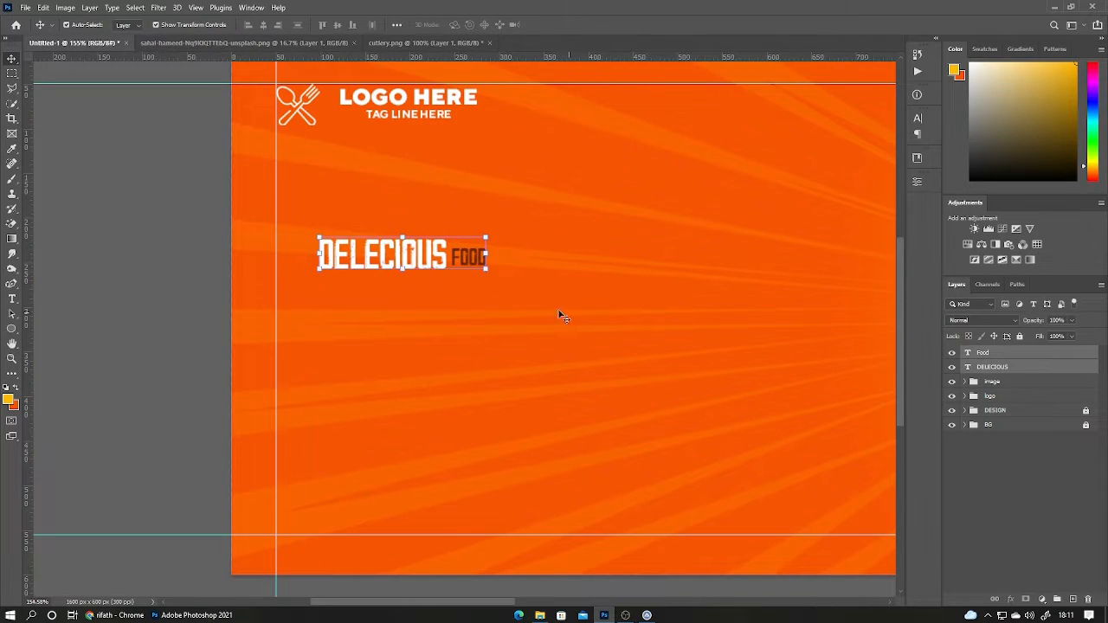
{"action": "left_click", "coordinate": [352, 24]}
{"action": "left_click", "coordinate": [1007, 466]}
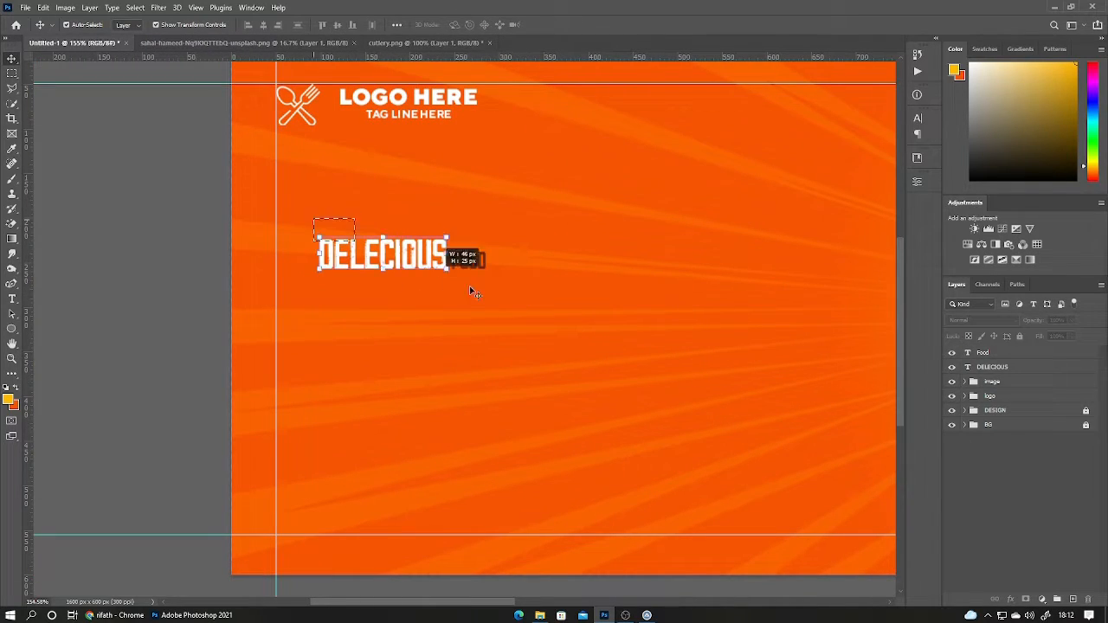
Select the DELECIOUS and FOOD text layers together and convert them into one smart object.
{"action": "left_click_drag", "start_coordinate": [470, 291], "coordinate": [505, 306]}
{"action": "scroll", "coordinate": [506, 306], "scroll_direction": "down", "scroll_amount": 4}
{"action": "right_click", "coordinate": [1047, 370]}
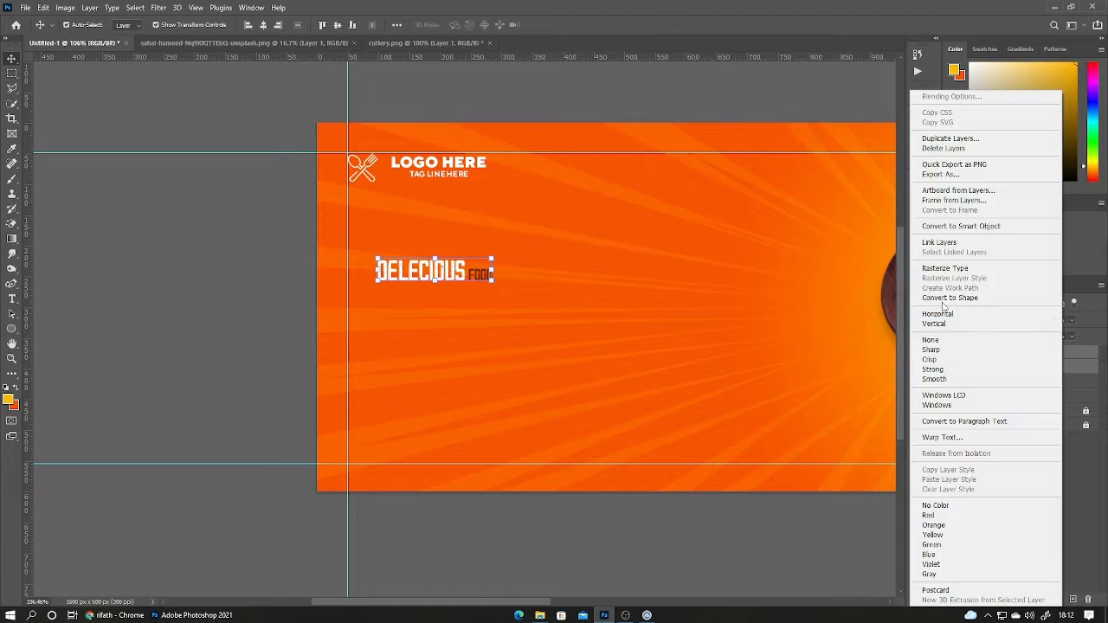
{"action": "left_click", "coordinate": [977, 152]}
Enlarge the DELECIOUS FOOD smart object around its center and apply the transform.
{"action": "key", "text": "ctrl+t"}
{"action": "left_click_drag", "start_coordinate": [440, 286], "coordinate": [470, 272]}
{"action": "left_click_drag", "start_coordinate": [545, 272], "coordinate": [507, 271]}
{"action": "left_click", "coordinate": [572, 25]}
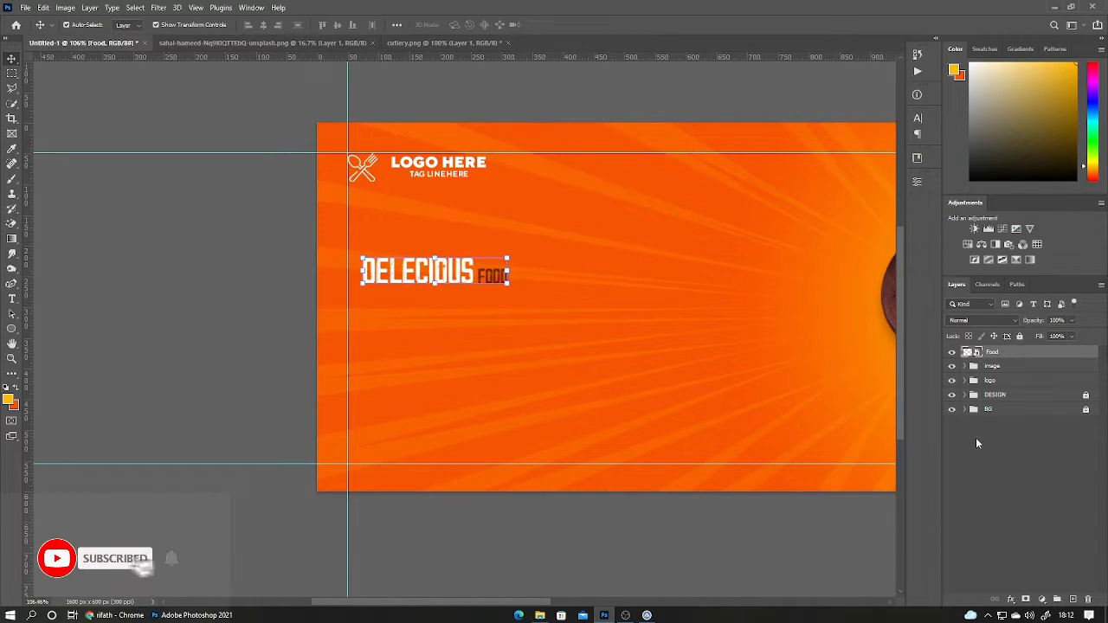
Add the dark brown text "MENU" below the DELECIOUS FOOD line and set its font size to 16 pt.
{"action": "key", "text": "t"}
{"action": "left_click", "coordinate": [412, 309]}
{"action": "type", "text": "MENU"}
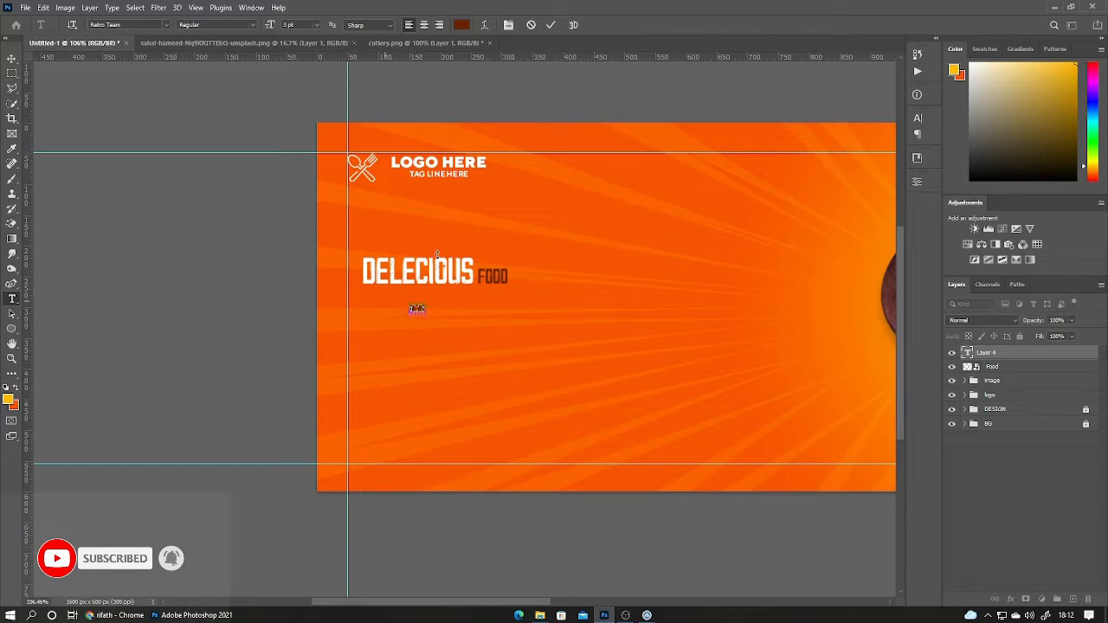
{"action": "key", "text": "ctrl+a"}
{"action": "left_click", "coordinate": [317, 24]}
{"action": "left_click", "coordinate": [314, 112]}
{"action": "left_click", "coordinate": [551, 24]}
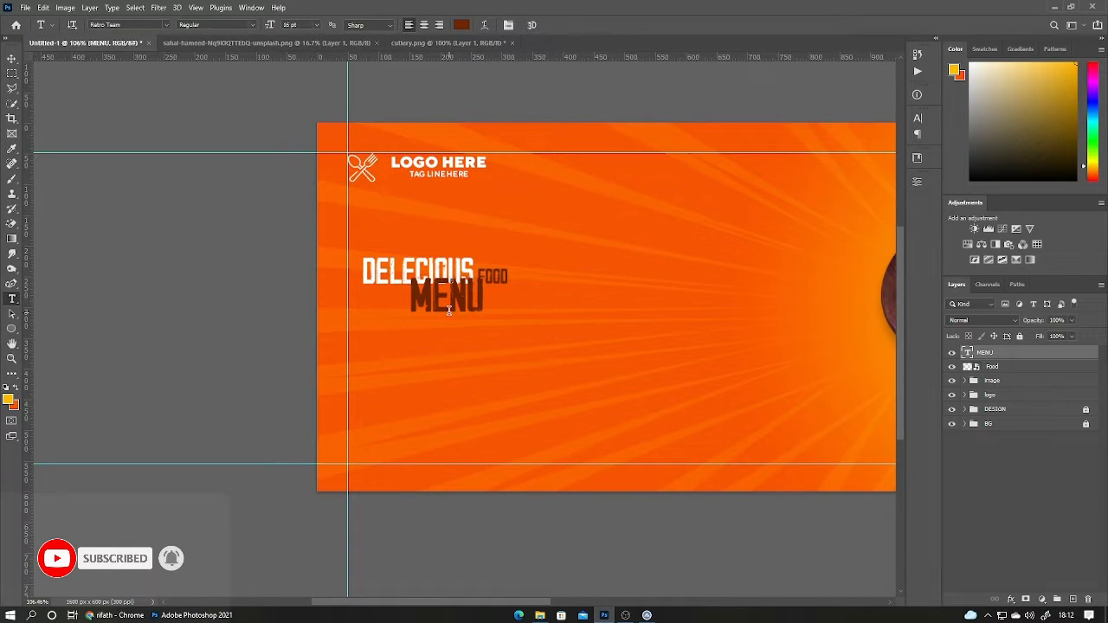
Enlarge the MENU text directly beneath the DELECIOUS FOOD line and align the two centered horizontally.
{"action": "key", "text": "ctrl+t"}
{"action": "left_click_drag", "start_coordinate": [448, 316], "coordinate": [439, 399]}
{"action": "left_click", "coordinate": [569, 25]}
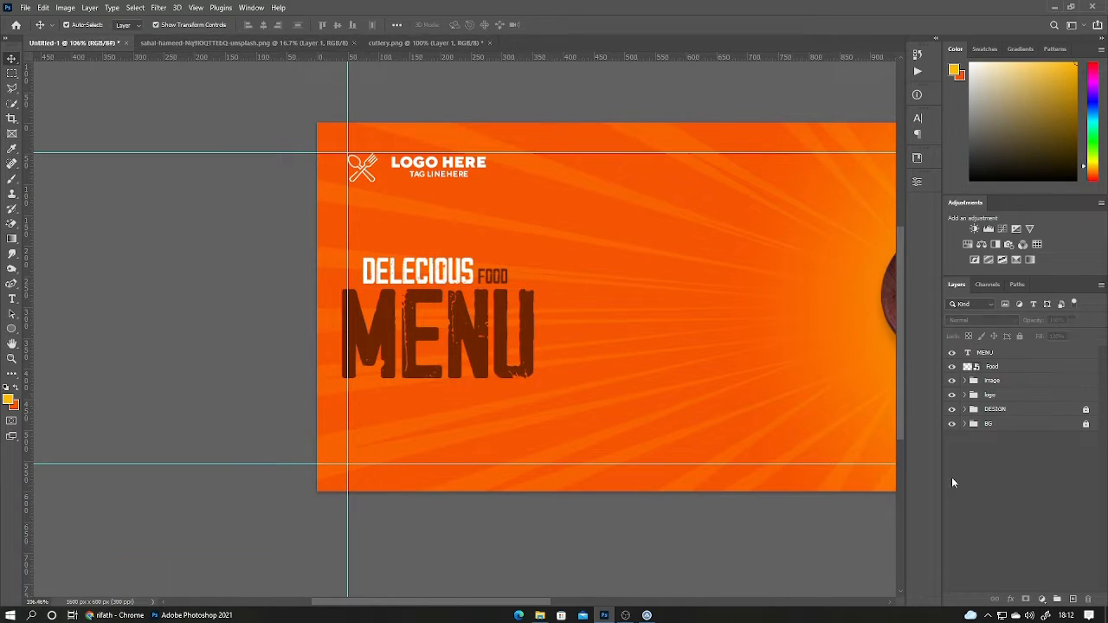
{"action": "left_click_drag", "start_coordinate": [545, 382], "coordinate": [367, 196]}
{"action": "left_click", "coordinate": [263, 25]}
{"action": "left_click", "coordinate": [994, 475]}
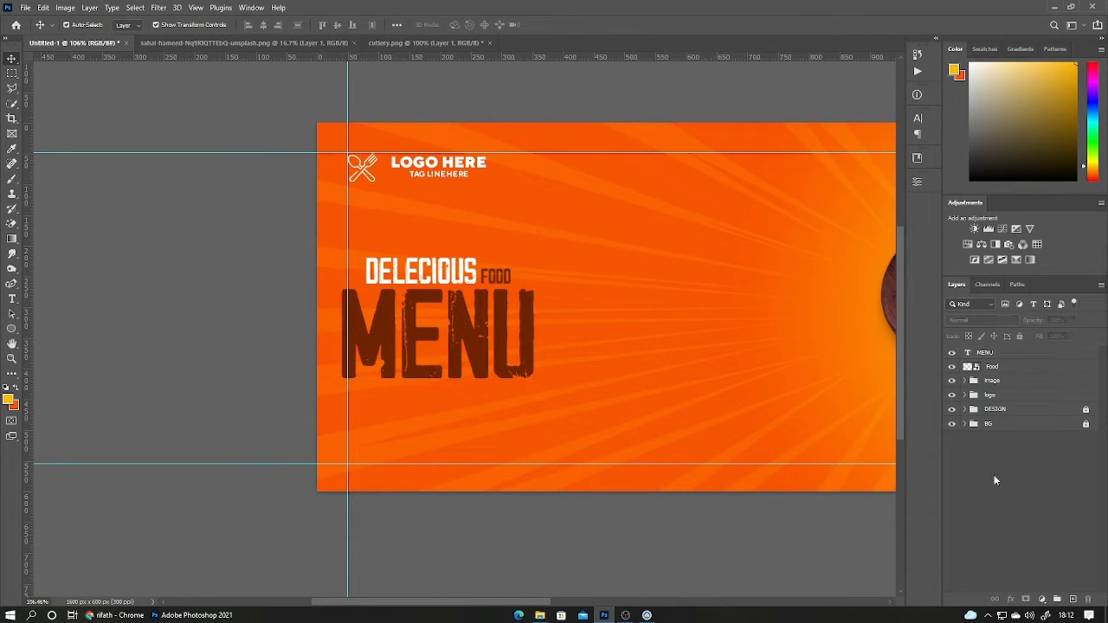
Enlarge the DELECIOUS FOOD and MENU lines together, reposition them inside the left guide, and select the DELECIOUS FOOD line.
{"action": "left_click_drag", "start_coordinate": [599, 401], "coordinate": [472, 273]}
{"action": "left_click_drag", "start_coordinate": [534, 319], "coordinate": [615, 321]}
{"action": "mouse_move", "coordinate": [526, 329]}
{"action": "left_mouse_down"}
{"action": "mouse_move", "coordinate": [547, 357]}
{"action": "mouse_move", "coordinate": [516, 319]}
{"action": "left_mouse_up"}
{"action": "left_click", "coordinate": [570, 25]}
{"action": "left_click", "coordinate": [517, 266]}
{"action": "left_click", "coordinate": [518, 265]}
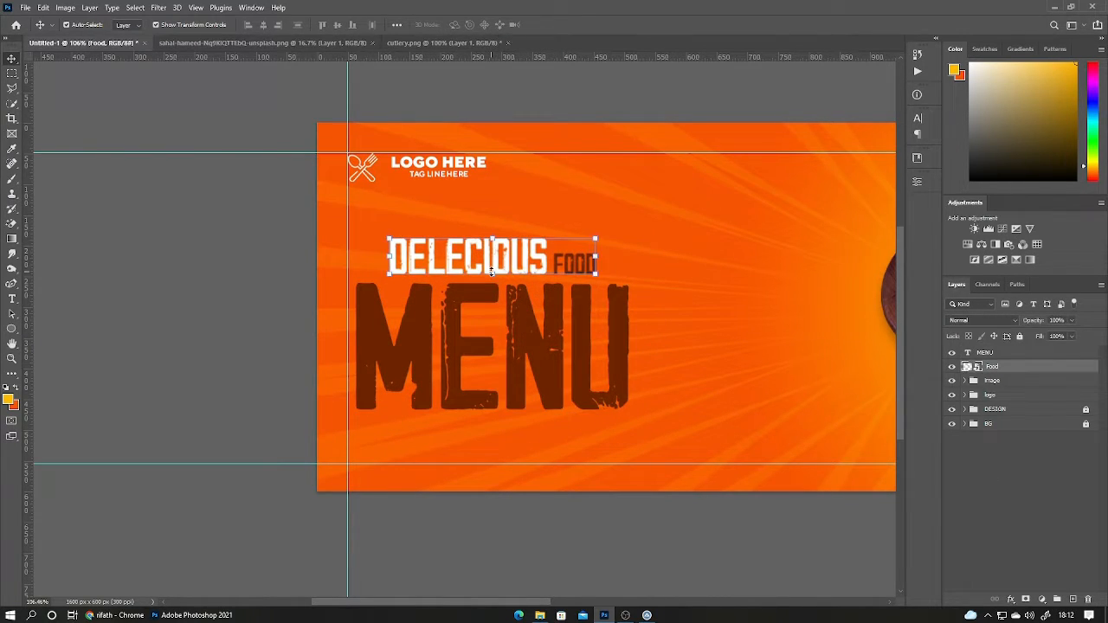
Slightly enlarge the DELECIOUS FOOD line, set it closer above MENU, and add a drop shadow to it.
{"action": "left_click_drag", "start_coordinate": [490, 272], "coordinate": [498, 242]}
{"action": "left_click", "coordinate": [573, 25]}
{"action": "double_click", "coordinate": [1039, 366]}
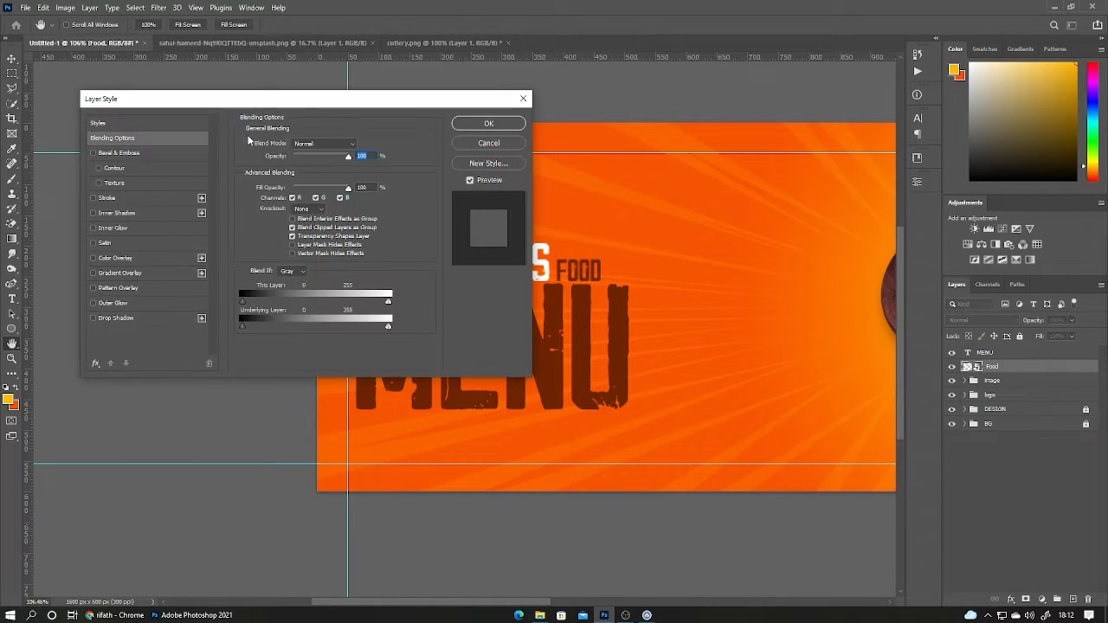
{"action": "left_click_drag", "start_coordinate": [260, 95], "coordinate": [899, 131]}
{"action": "left_click", "coordinate": [753, 348]}
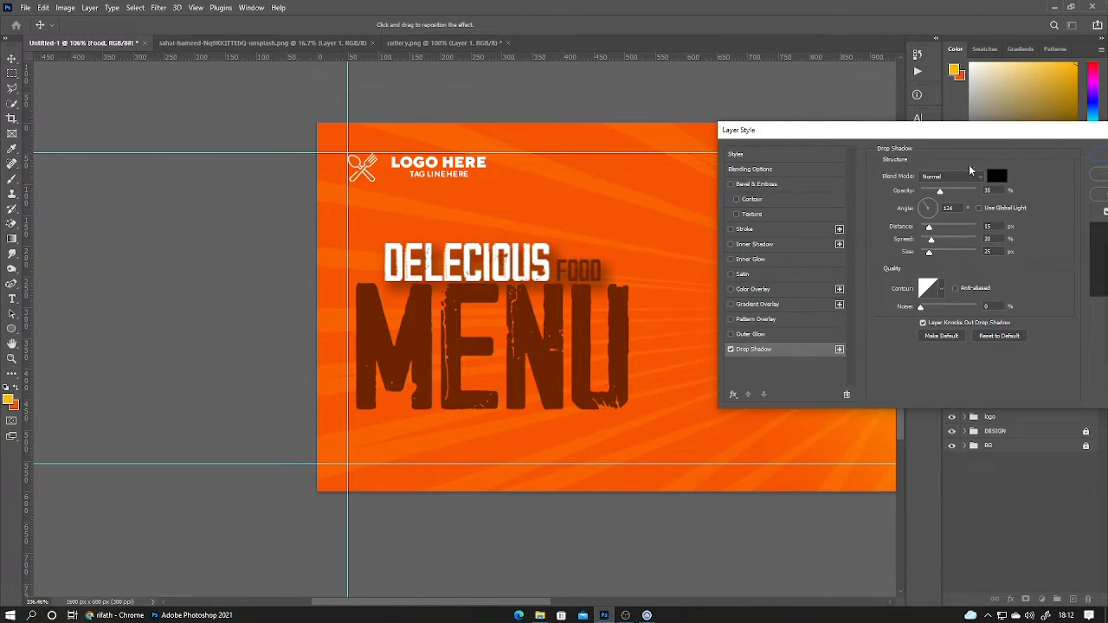
Tighten the DELECIOUS FOOD drop shadow with a 94° angle and 6 px size, and adjust its opacity and spread.
{"action": "left_click_drag", "start_coordinate": [568, 293], "coordinate": [559, 295]}
{"action": "left_click_drag", "start_coordinate": [929, 229], "coordinate": [923, 252]}
{"action": "left_click_drag", "start_coordinate": [697, 269], "coordinate": [702, 269]}
{"action": "left_click_drag", "start_coordinate": [932, 239], "coordinate": [934, 243]}
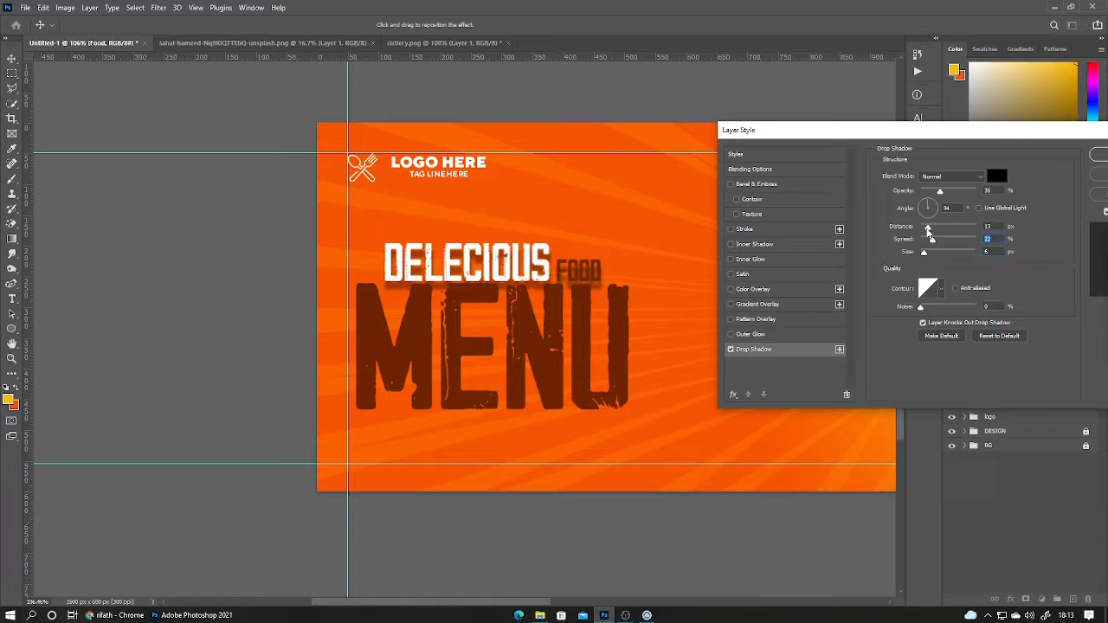
{"action": "left_click_drag", "start_coordinate": [940, 190], "coordinate": [942, 190]}
{"action": "left_click_drag", "start_coordinate": [933, 241], "coordinate": [929, 246]}
{"action": "key", "text": "Return"}
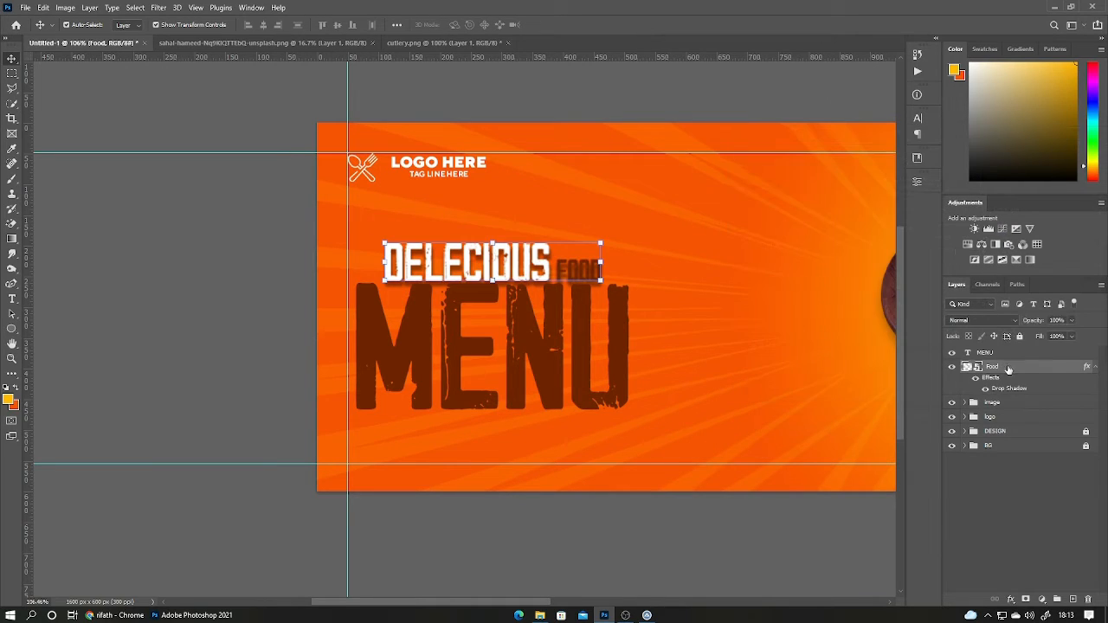
Move the DELECIOUS FOOD smart object above the MENU text in the layer order.
{"action": "left_click_drag", "start_coordinate": [1002, 364], "coordinate": [1000, 348]}
{"action": "scroll", "coordinate": [563, 415], "scroll_direction": "down", "scroll_amount": 3}
{"action": "scroll", "coordinate": [599, 415], "scroll_direction": "down", "scroll_amount": 1}
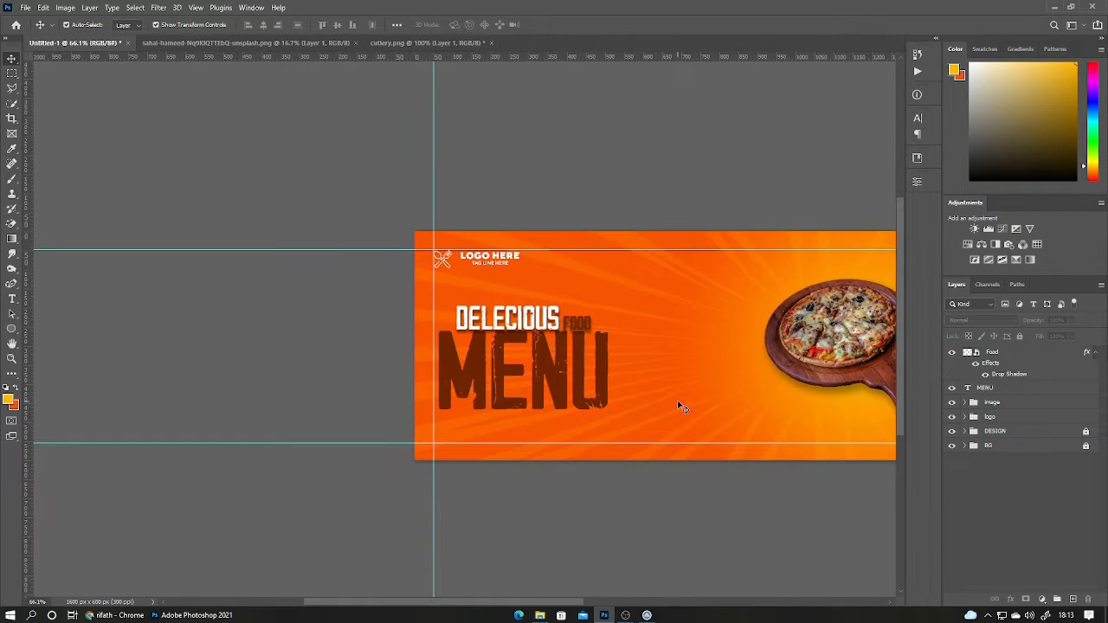
{"action": "scroll", "coordinate": [597, 381], "scroll_direction": "up", "scroll_amount": 2}
Open the contents of the DELECIOUS FOOD smart object and try to recolor the word FOOD white.
{"action": "double_click", "coordinate": [970, 353]}
{"action": "double_click", "coordinate": [511, 332]}
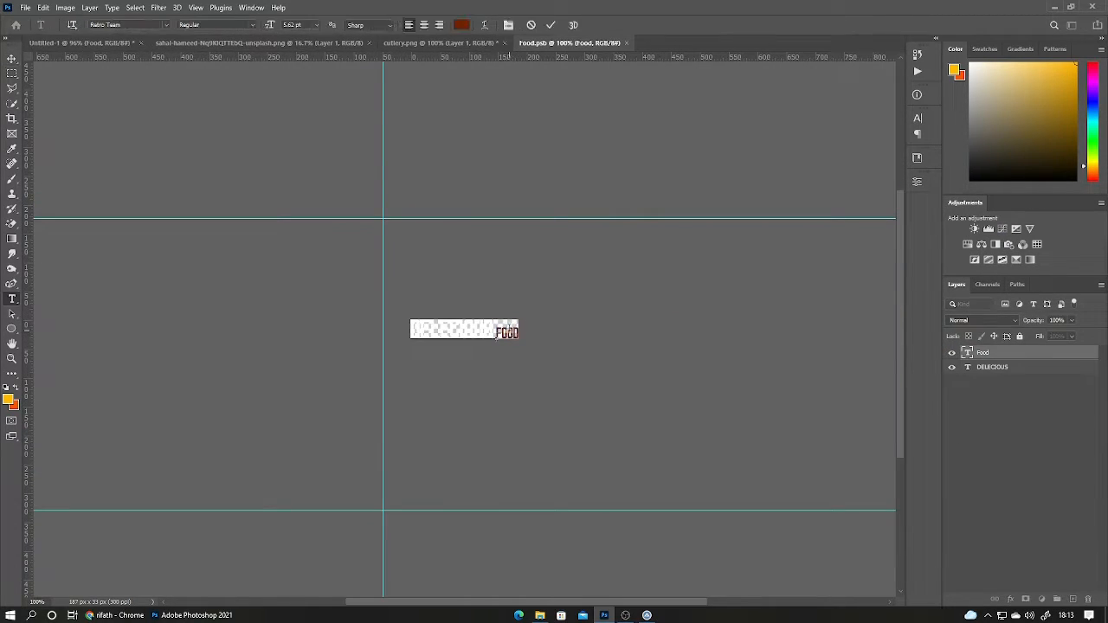
{"action": "left_click", "coordinate": [465, 27]}
{"action": "left_click", "coordinate": [748, 354]}
{"action": "left_click", "coordinate": [1006, 350]}
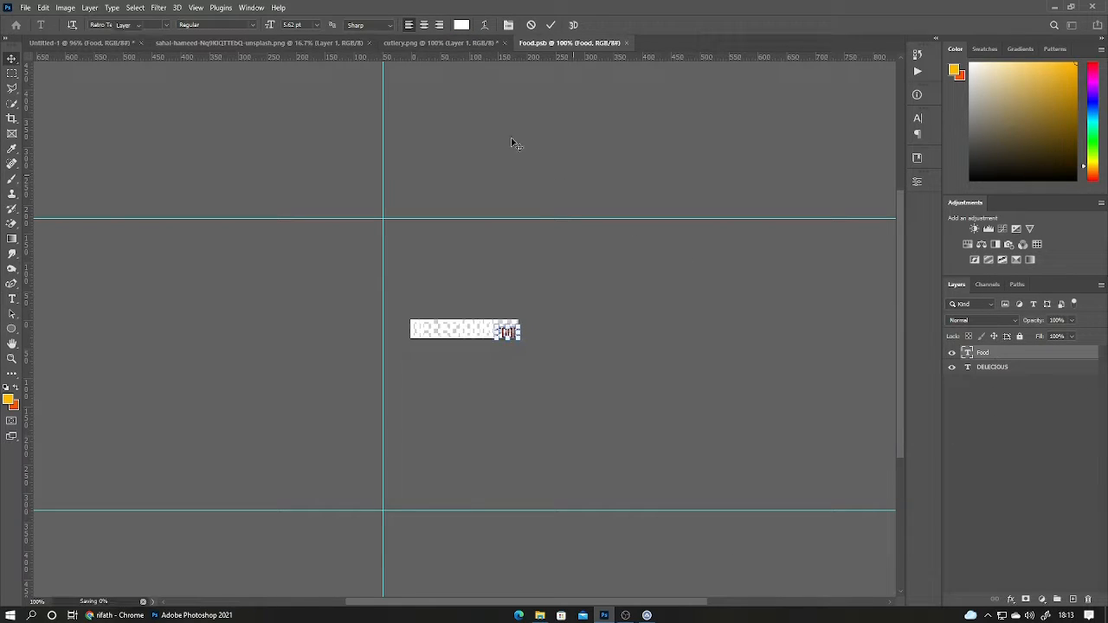
{"action": "left_click", "coordinate": [12, 59]}
{"action": "left_click", "coordinate": [106, 43]}
{"action": "left_click", "coordinate": [546, 43]}
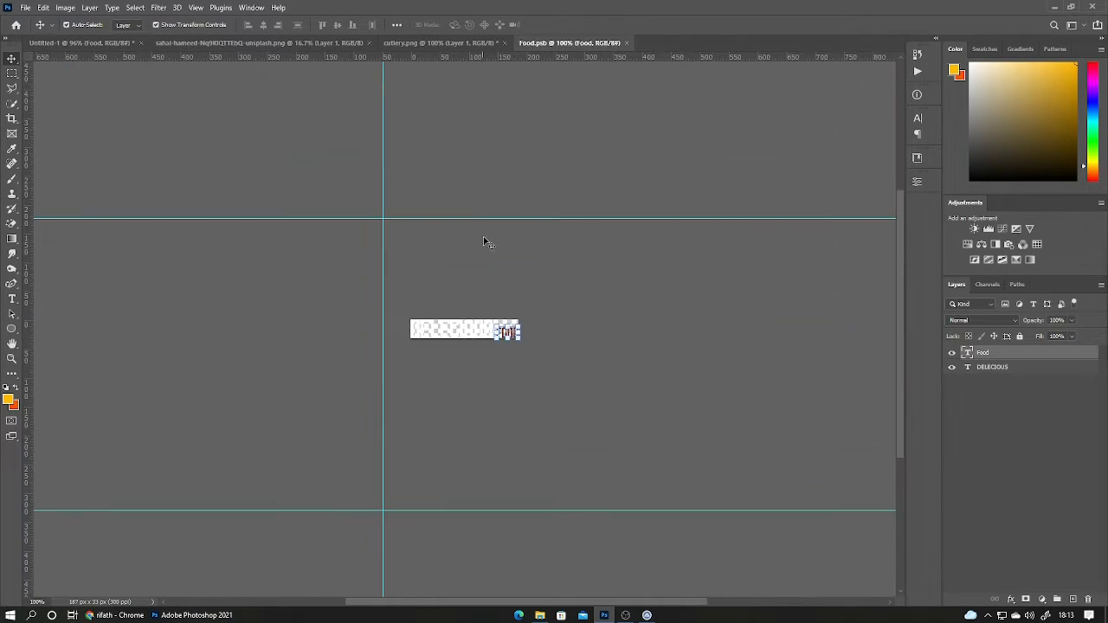
Set the word FOOD to white (ffffff) inside the smart object, then save and close it without saving a separate copy.
{"action": "double_click", "coordinate": [507, 331]}
{"action": "left_click", "coordinate": [462, 24]}
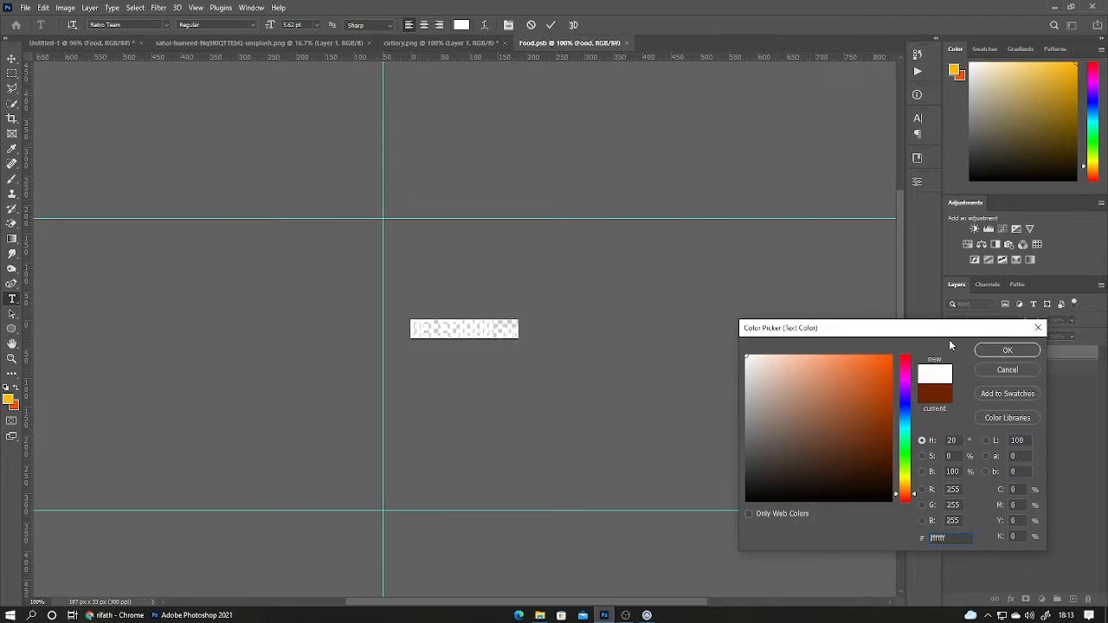
{"action": "left_click", "coordinate": [1006, 350]}
{"action": "left_click", "coordinate": [1017, 430]}
{"action": "key", "text": "ctrl+shift+s"}
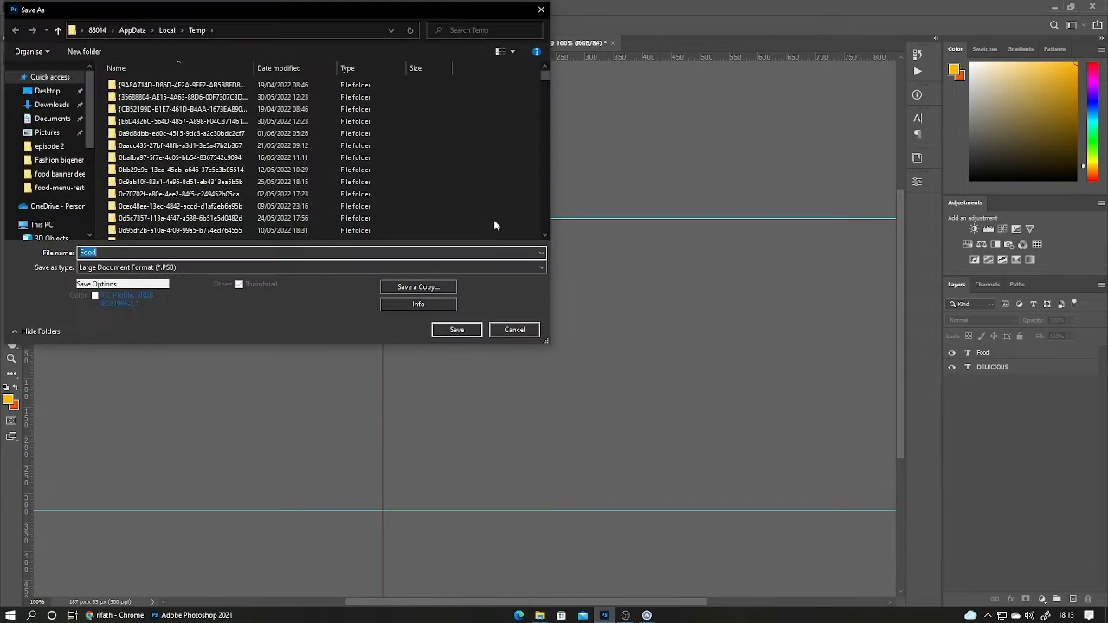
{"action": "left_click", "coordinate": [528, 331]}
{"action": "left_click", "coordinate": [608, 43]}
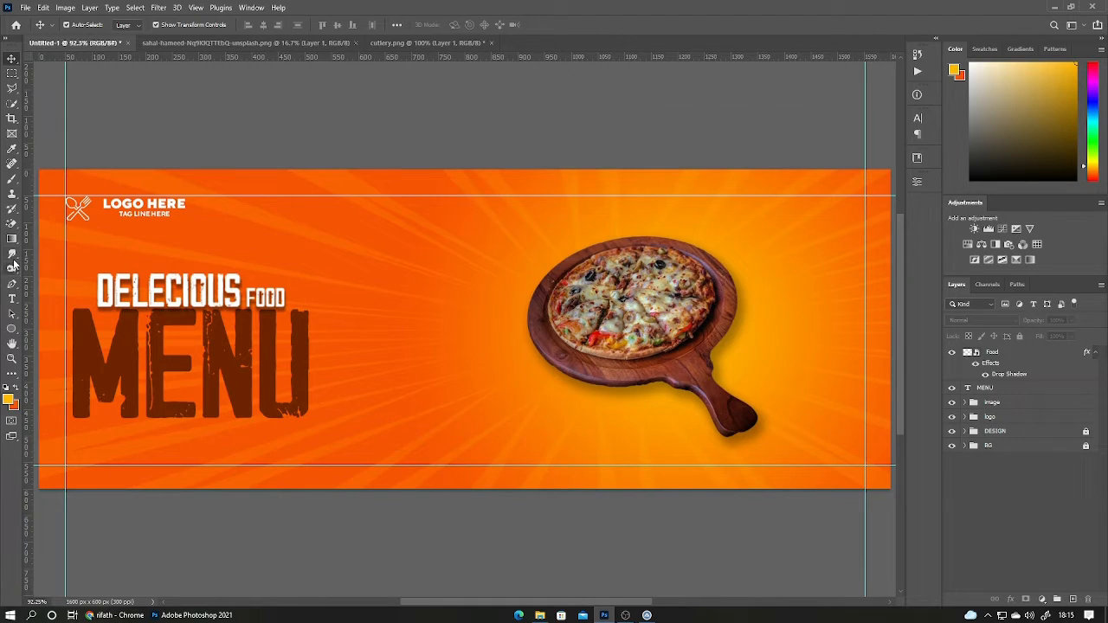
Draw an unfilled wavy line with a 5 px white stroke from the pizza board's left edge upward using the Curvature Pen.
{"action": "left_click", "coordinate": [11, 289]}
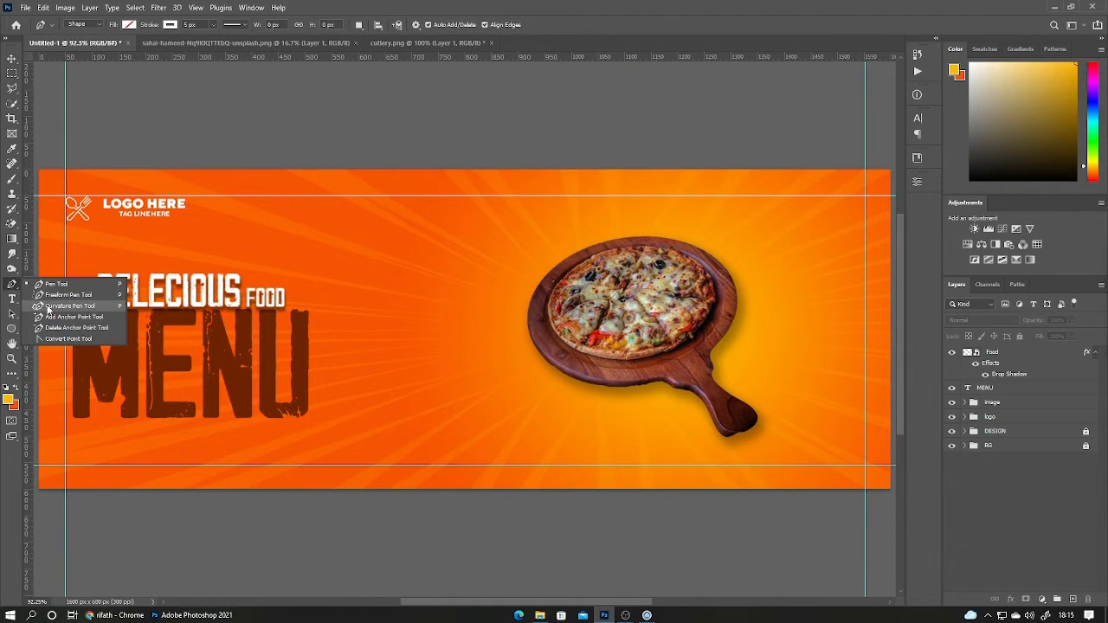
{"action": "left_click", "coordinate": [45, 305]}
{"action": "left_click", "coordinate": [170, 25]}
{"action": "left_click", "coordinate": [99, 85]}
{"action": "left_click", "coordinate": [405, 6]}
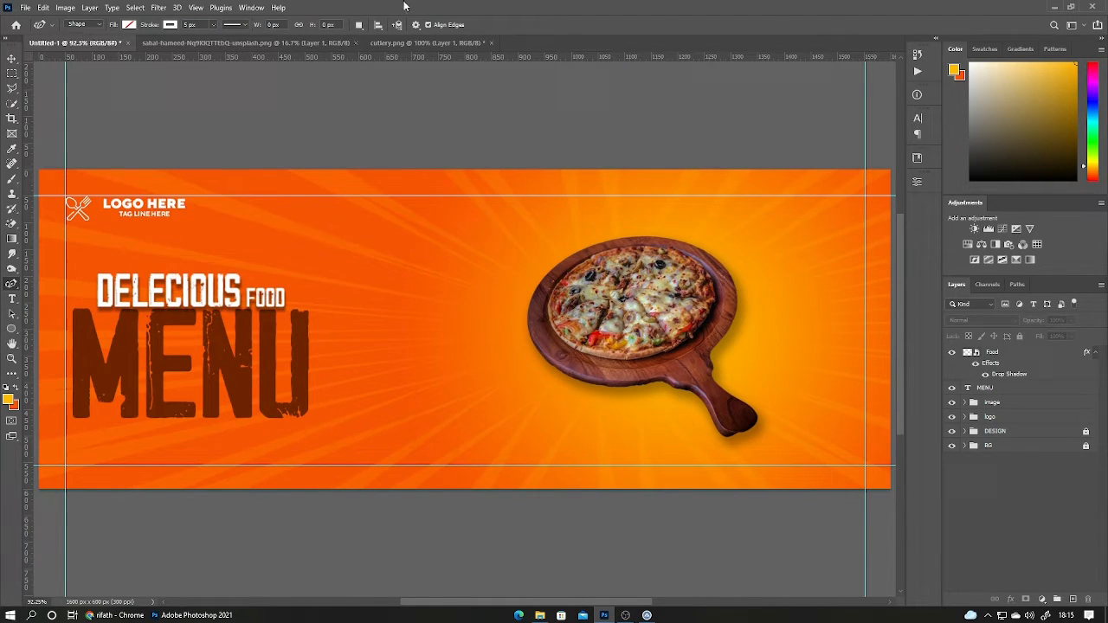
{"action": "left_click", "coordinate": [528, 338]}
{"action": "left_click", "coordinate": [511, 297]}
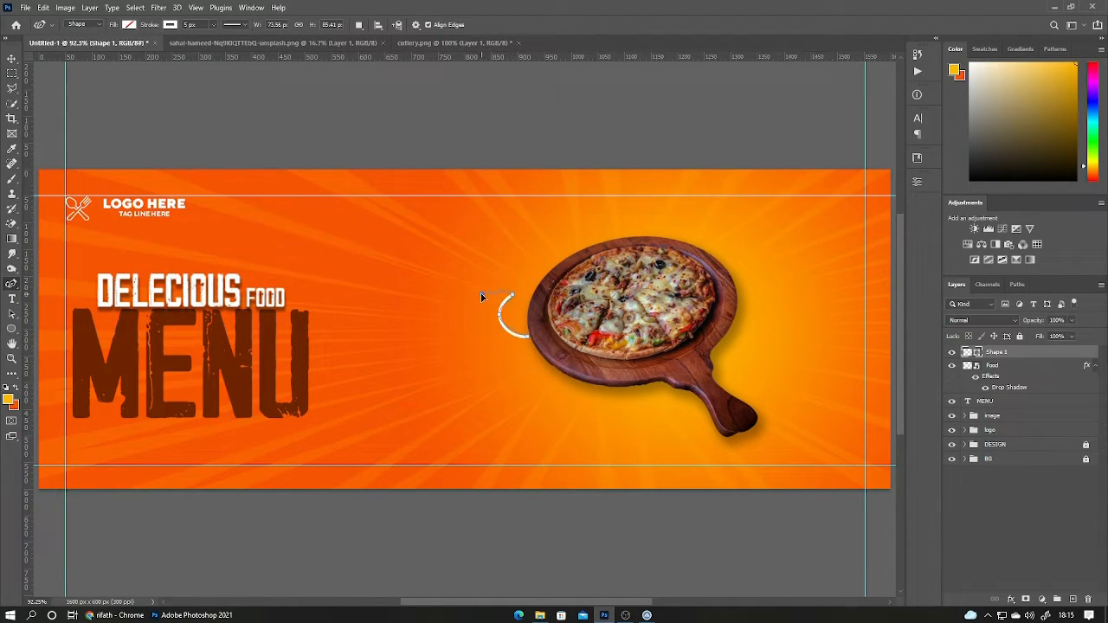
{"action": "left_click", "coordinate": [479, 293]}
{"action": "left_click", "coordinate": [493, 263]}
{"action": "left_click", "coordinate": [468, 260]}
{"action": "left_click", "coordinate": [12, 58]}
Draw a small white-outlined triangle as an arrowhead at the upper end of the wavy line with the Pen tool.
{"action": "scroll", "coordinate": [398, 415], "scroll_direction": "up", "scroll_amount": 3}
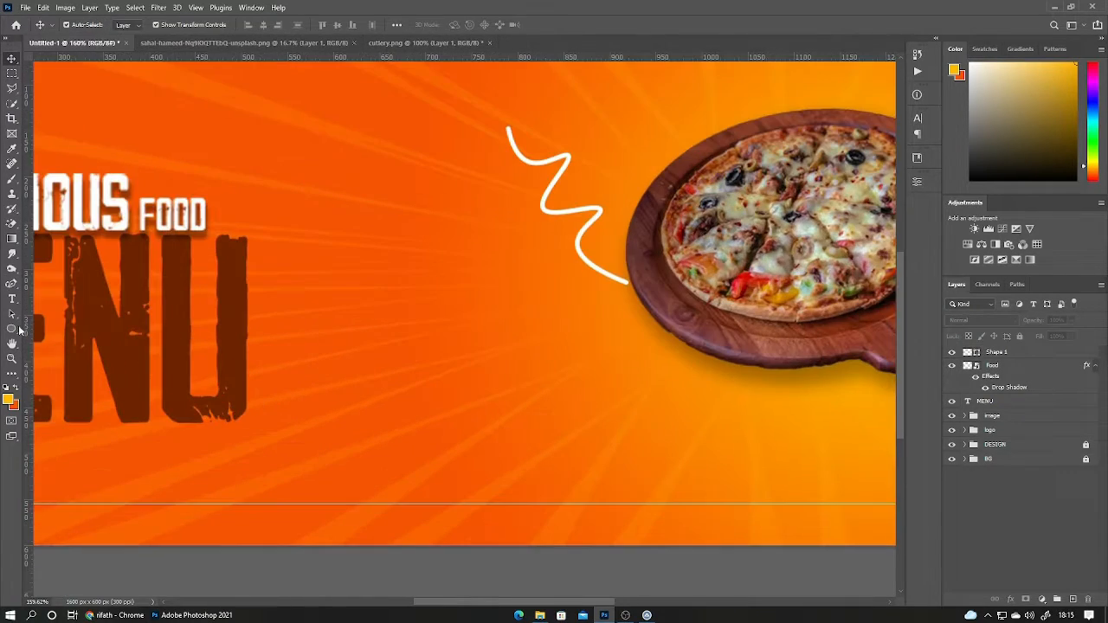
{"action": "right_click", "coordinate": [12, 284]}
{"action": "left_click", "coordinate": [52, 284]}
{"action": "mouse_move", "coordinate": [495, 371]}
{"action": "left_mouse_down"}
{"action": "mouse_move", "coordinate": [480, 431]}
{"action": "mouse_move", "coordinate": [410, 572]}
{"action": "left_mouse_up"}
{"action": "left_click", "coordinate": [410, 335]}
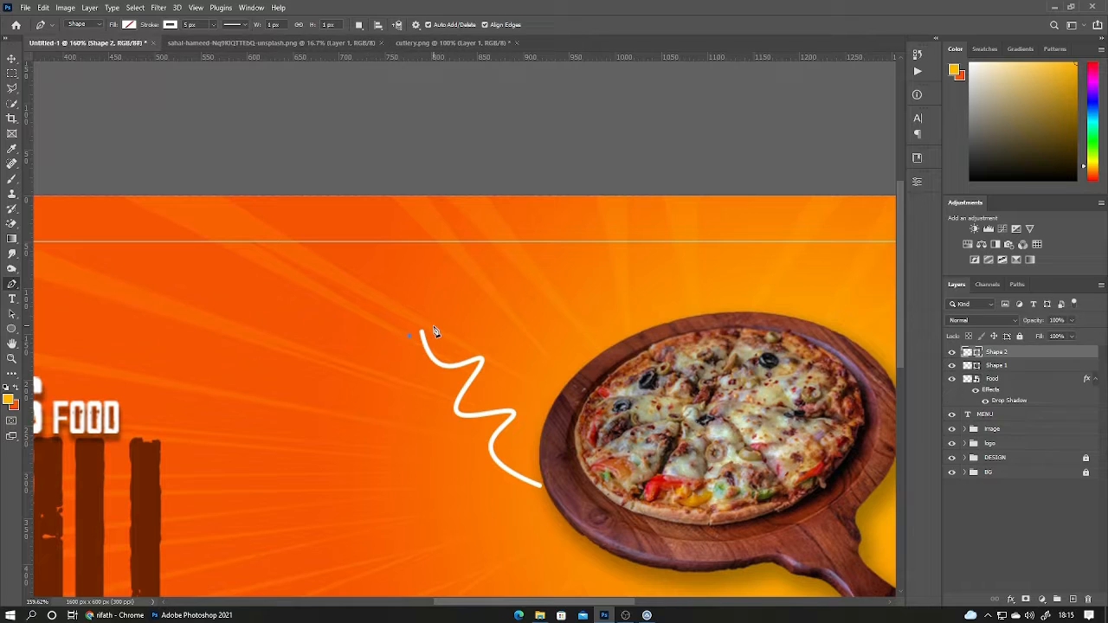
{"action": "left_click", "coordinate": [433, 327]}
{"action": "left_click", "coordinate": [409, 311]}
{"action": "left_click", "coordinate": [410, 335]}
{"action": "key", "text": "v"}
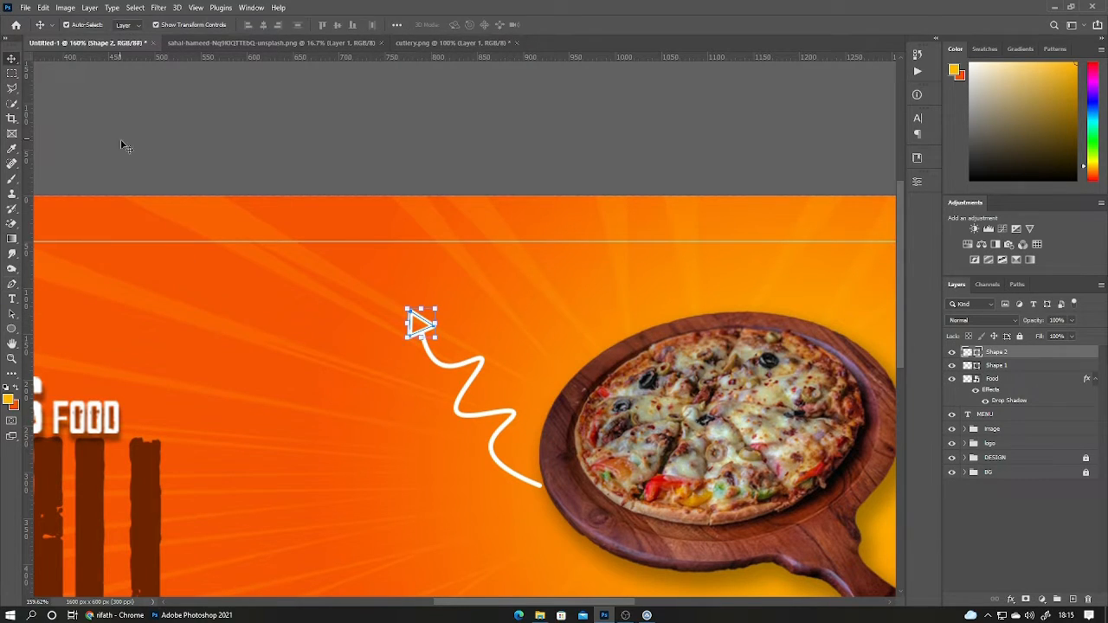
Select the wavy line and the triangle together and convert them to one smart object.
{"action": "left_click", "coordinate": [387, 304]}
{"action": "left_click_drag", "start_coordinate": [387, 304], "coordinate": [553, 497]}
{"action": "right_click", "coordinate": [1050, 358]}
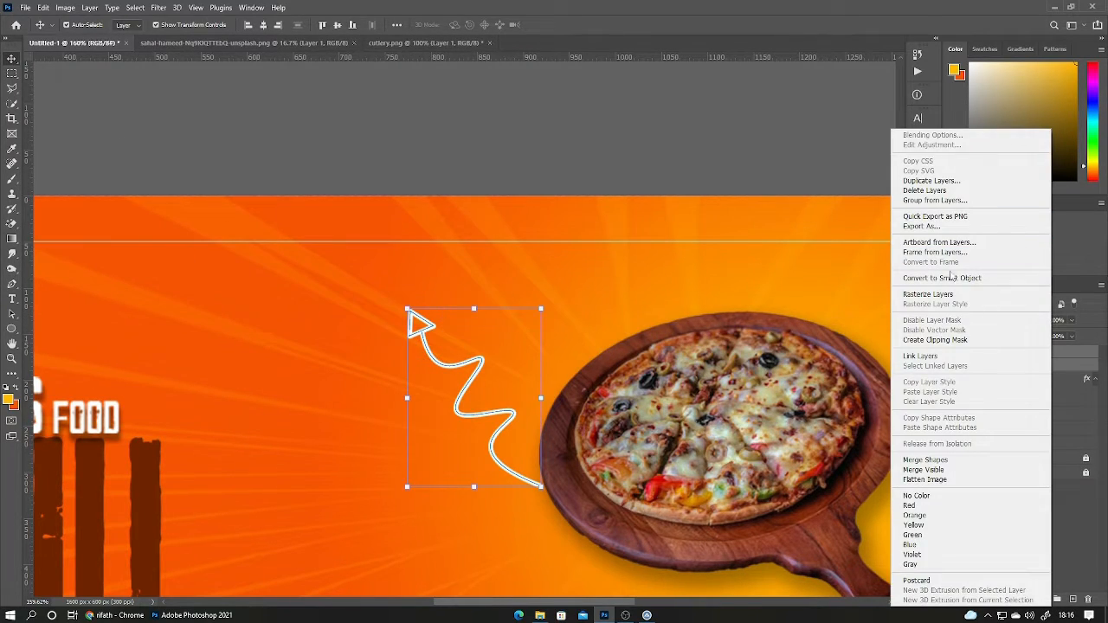
{"action": "left_click", "coordinate": [952, 277]}
{"action": "left_click", "coordinate": [1002, 488]}
Add the white text "HOME DELEVERY" above the arrowhead, then enlarge and center it over the arrow.
{"action": "key", "text": "t"}
{"action": "left_click", "coordinate": [378, 285]}
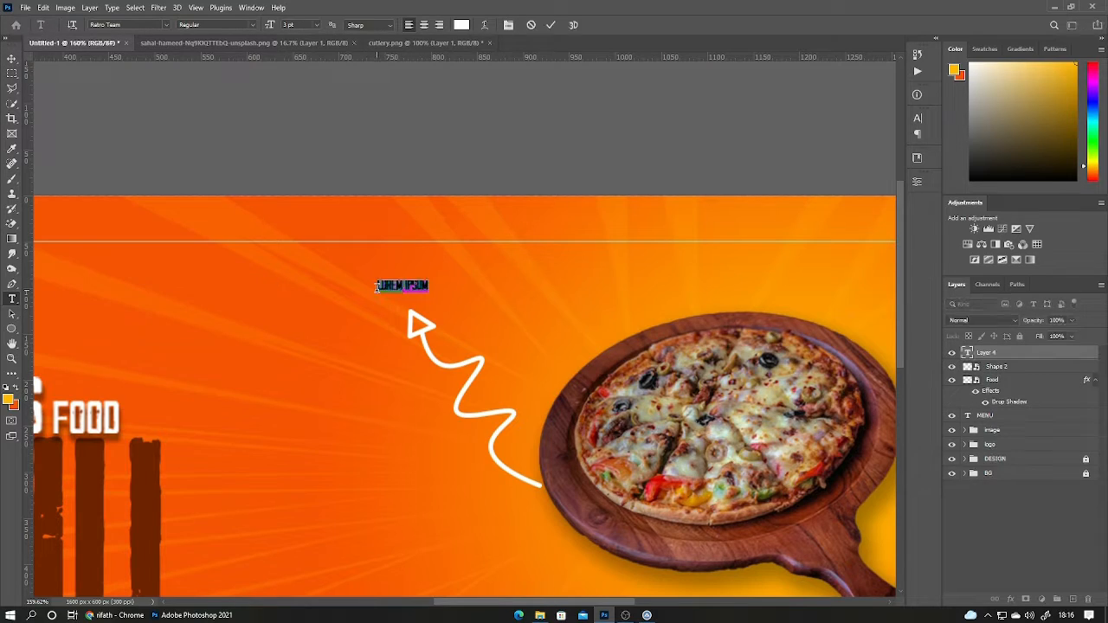
{"action": "key", "text": "BackSpace"}
{"action": "type", "text": "HOME DELEVERY"}
{"action": "key", "text": "ctrl+a"}
{"action": "left_click", "coordinate": [550, 25]}
{"action": "key", "text": "ctrl+t"}
{"action": "mouse_move", "coordinate": [439, 294]}
{"action": "left_mouse_down"}
{"action": "mouse_move", "coordinate": [493, 301]}
{"action": "mouse_move", "coordinate": [439, 295]}
{"action": "left_mouse_up"}
{"action": "left_click", "coordinate": [571, 25]}
{"action": "left_click", "coordinate": [13, 62]}
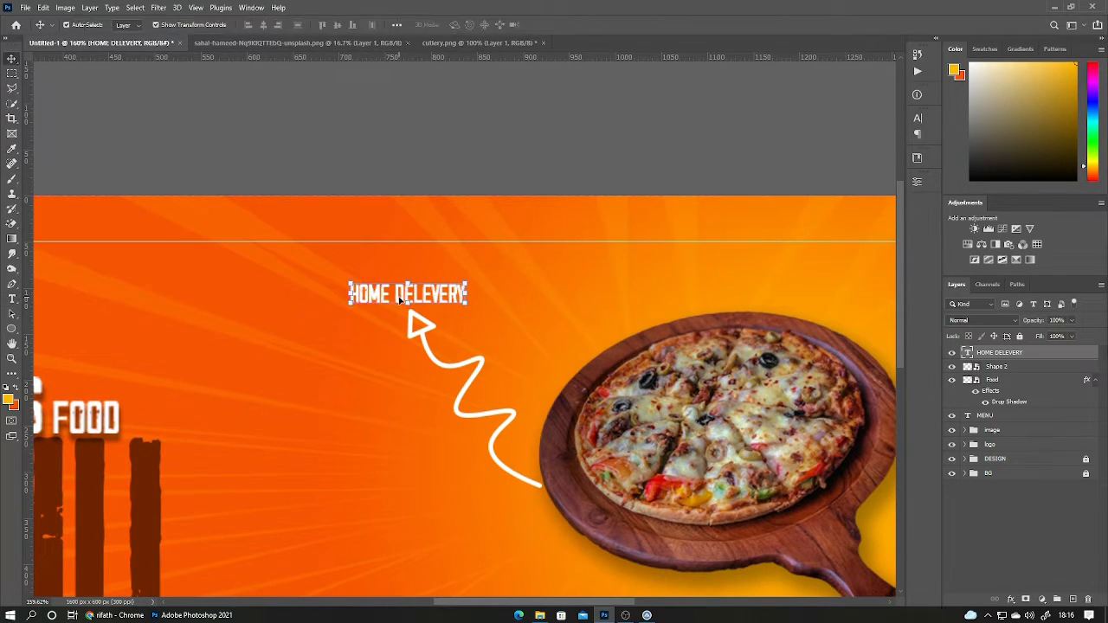
Change the HOME DELEVERY text to the Satisfy font and rewrite it as "Home Delevery".
{"action": "key", "text": "ctrl+a"}
{"action": "left_click", "coordinate": [166, 24]}
{"action": "left_click", "coordinate": [203, 84]}
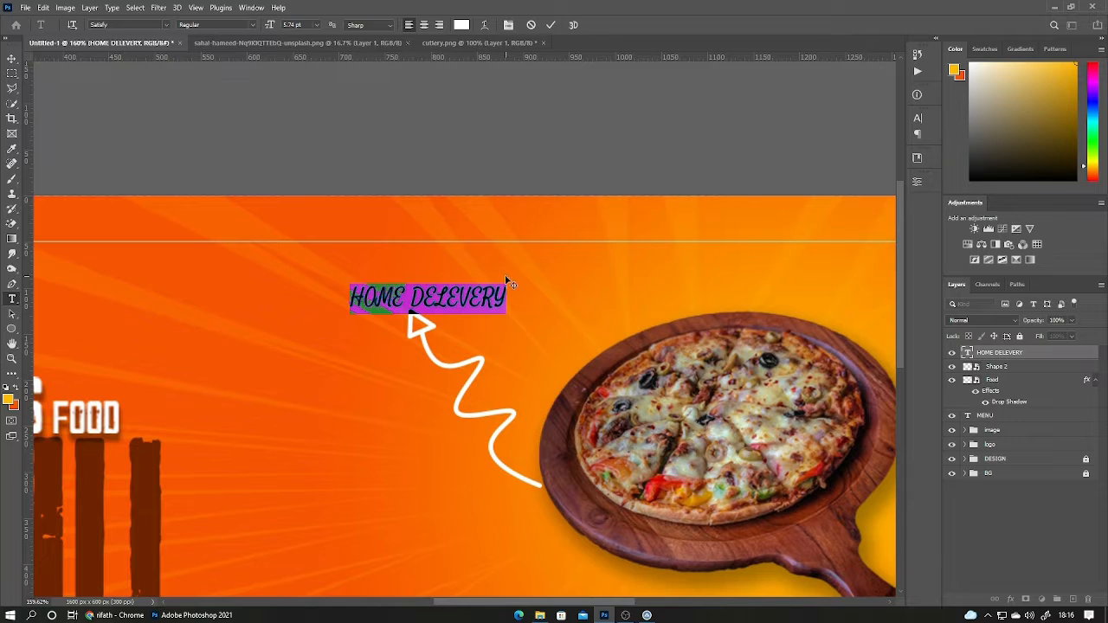
{"action": "type", "text": "Home"}
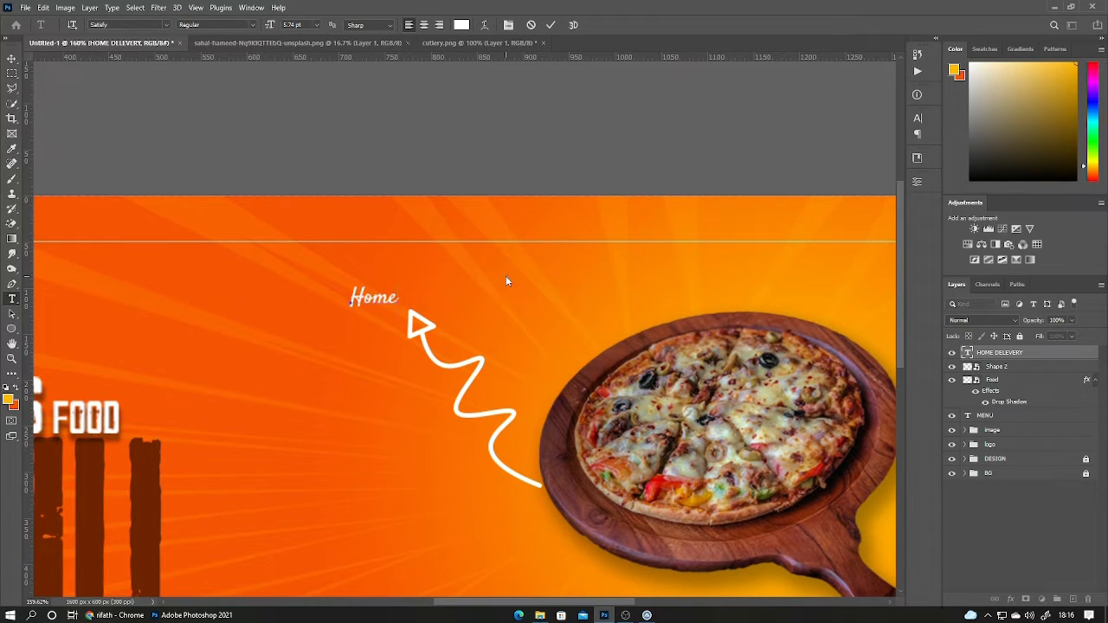
{"action": "type", "text": " Delevery"}
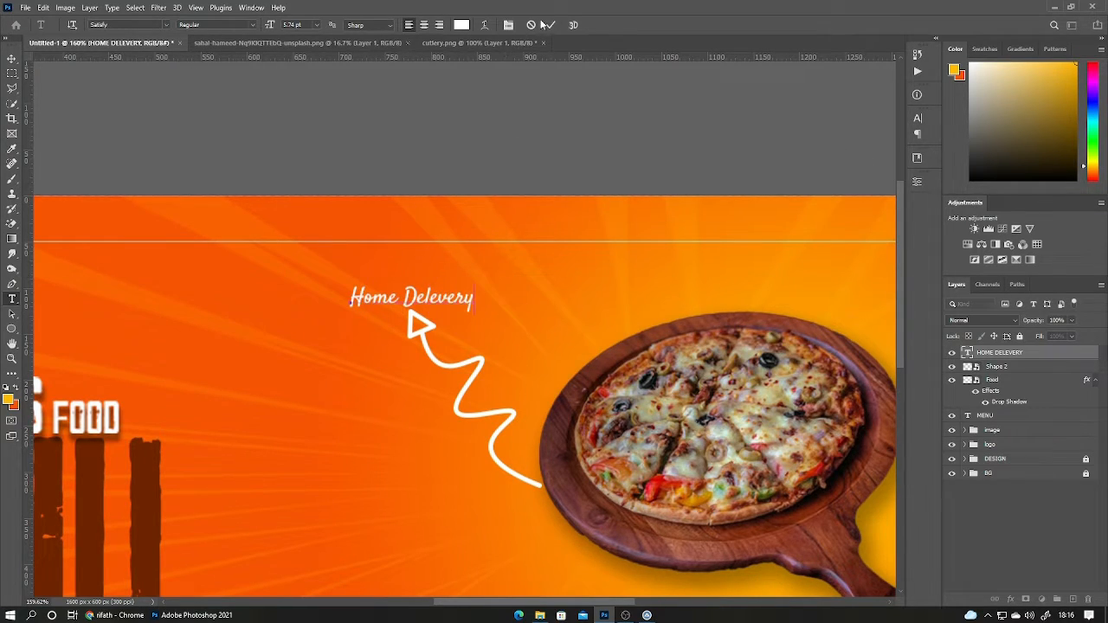
{"action": "left_click", "coordinate": [548, 24]}
Add the text "24/7" above Home Delevery in the Retro Team font with dark brown color 6e2400.
{"action": "left_click", "coordinate": [391, 270]}
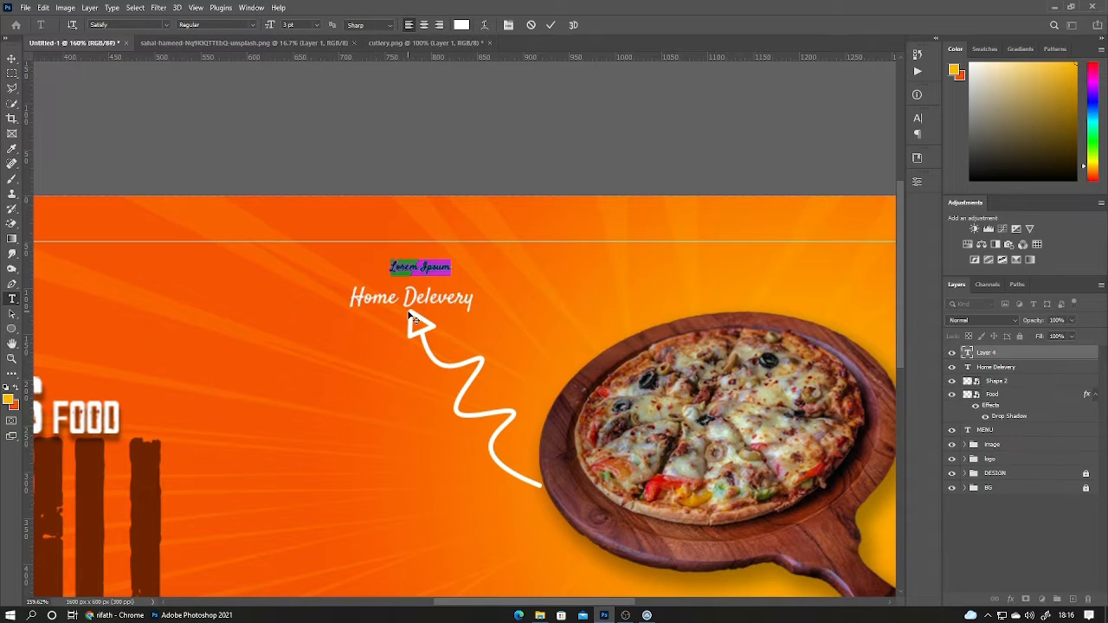
{"action": "type", "text": "24/7"}
{"action": "key", "text": "ctrl+a"}
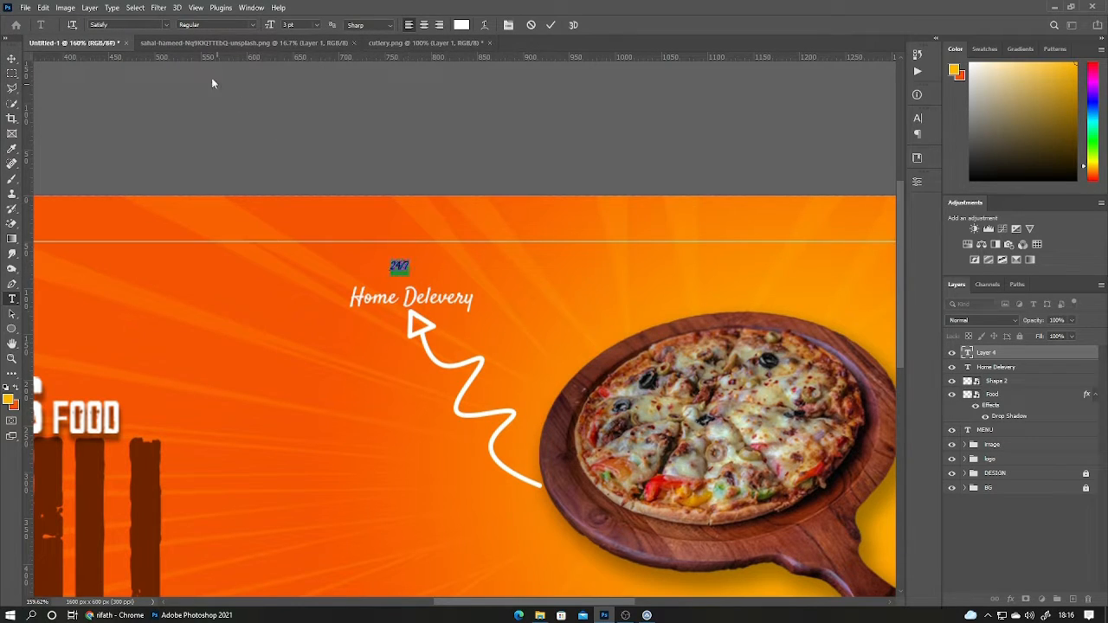
{"action": "left_click", "coordinate": [167, 25]}
{"action": "left_click", "coordinate": [140, 71]}
{"action": "left_click", "coordinate": [462, 26]}
{"action": "left_click", "coordinate": [116, 491]}
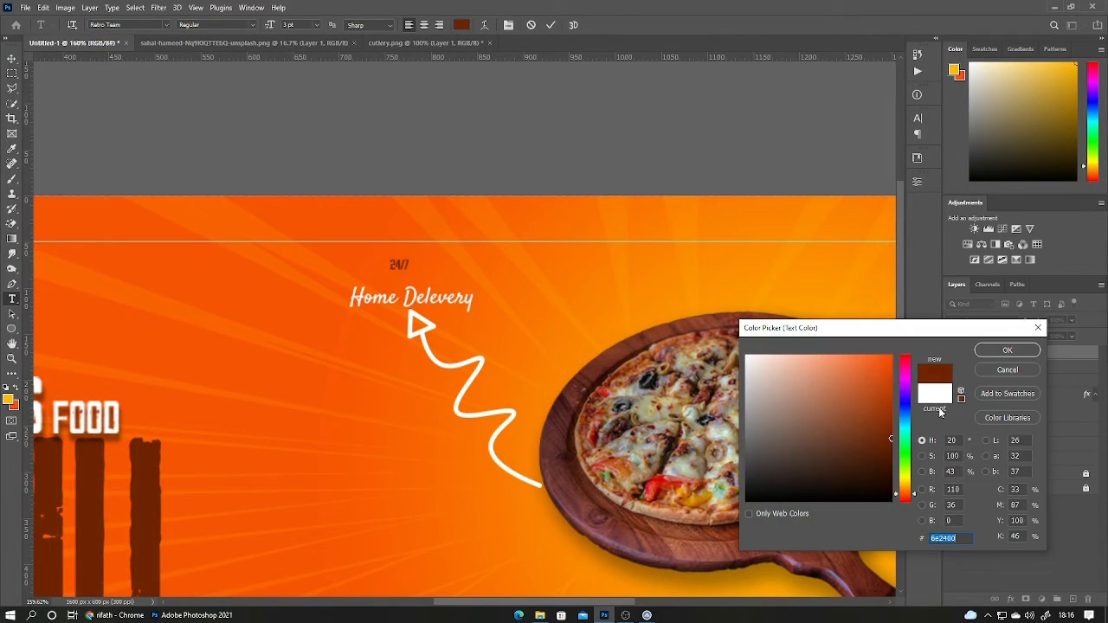
{"action": "left_click", "coordinate": [1008, 350]}
{"action": "left_click", "coordinate": [550, 25]}
Enlarge the 24/7 text and position it directly above Home Delevery.
{"action": "key", "text": "ctrl+t"}
{"action": "left_click_drag", "start_coordinate": [399, 272], "coordinate": [397, 288]}
{"action": "left_click", "coordinate": [572, 25]}
{"action": "left_click", "coordinate": [998, 547]}
{"action": "key", "text": "ctrl+0"}
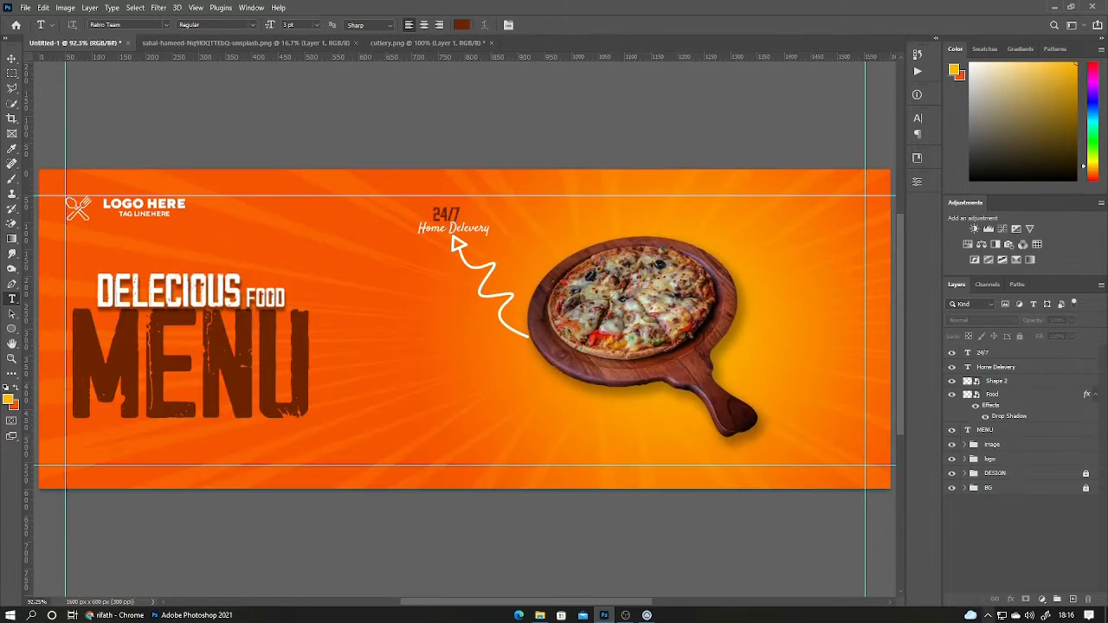
{"action": "left_click", "coordinate": [811, 556]}
Group the 24/7, Home Delevery, DELECIOUS FOOD and MENU layers and name the group "text".
{"action": "left_click", "coordinate": [11, 59]}
{"action": "left_click_drag", "start_coordinate": [1048, 356], "coordinate": [1088, 599]}
{"action": "left_click", "coordinate": [1040, 519]}
{"action": "left_click", "coordinate": [1002, 356]}
{"action": "left_click", "coordinate": [1006, 371], "text": "ctrl"}
{"action": "left_click", "coordinate": [1004, 429], "text": "ctrl"}
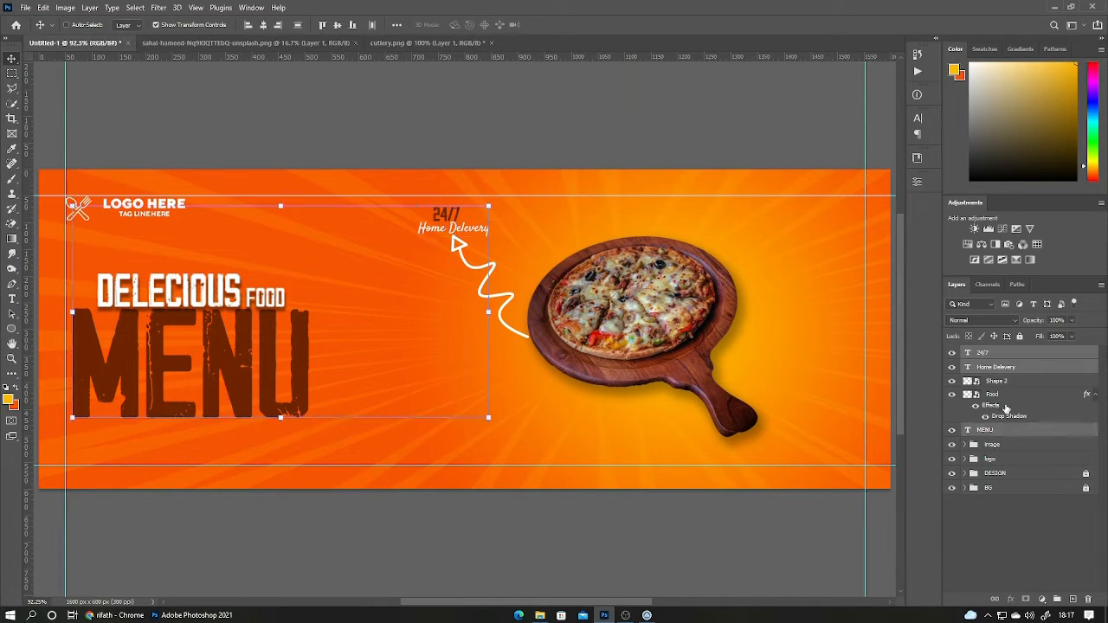
{"action": "left_click", "coordinate": [1005, 397], "text": "ctrl"}
{"action": "key", "text": "ctrl+g"}
{"action": "double_click", "coordinate": [993, 354]}
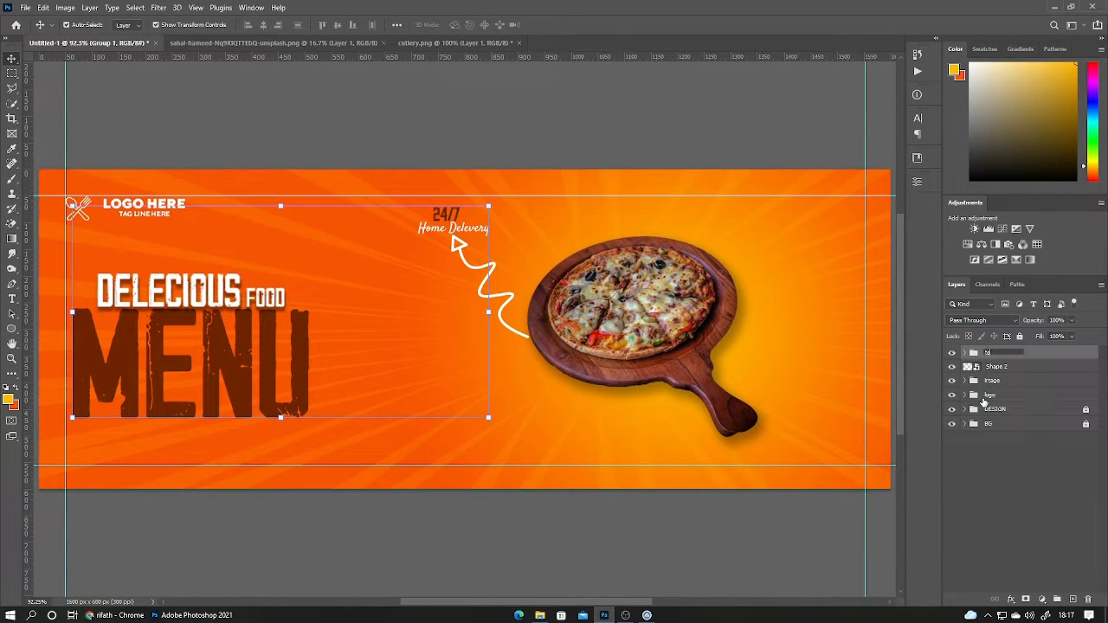
{"action": "left_click", "coordinate": [1027, 474]}
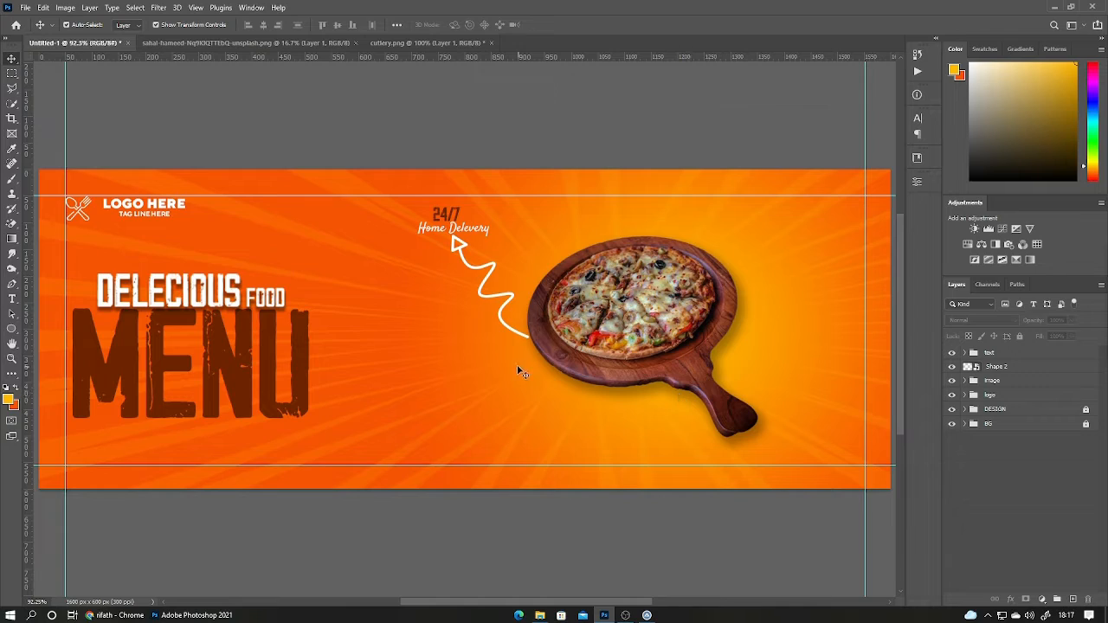
Draw a closed curved speech-bubble outline in white between the pizza board and the right guide with the Curvature Pen.
{"action": "right_click", "coordinate": [11, 283]}
{"action": "left_click", "coordinate": [69, 305]}
{"action": "left_click", "coordinate": [795, 262]}
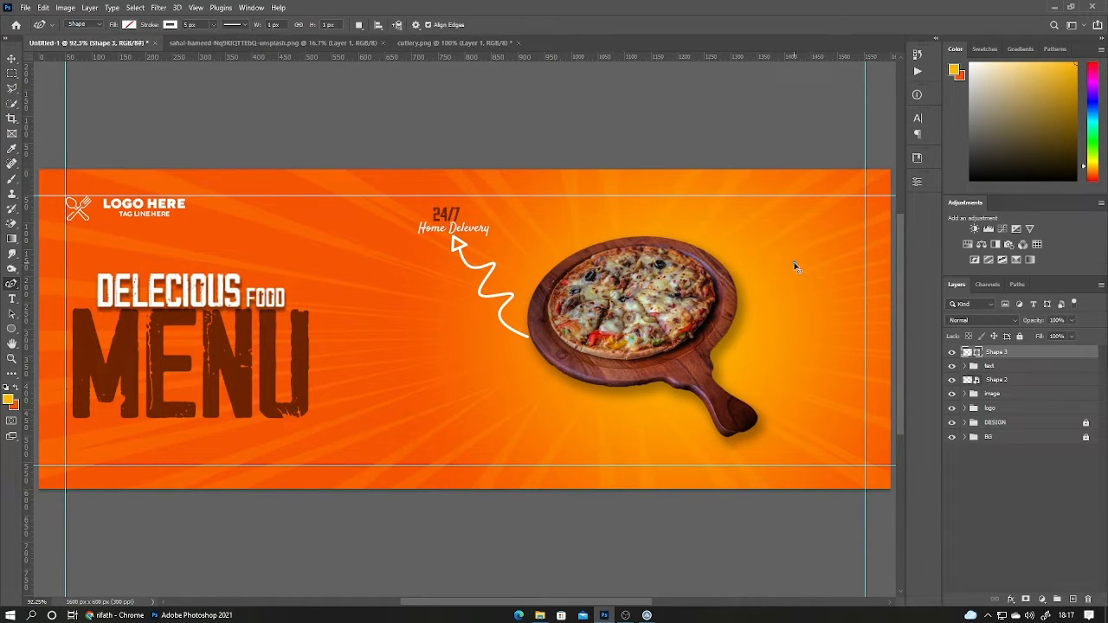
{"action": "left_click", "coordinate": [770, 232]}
{"action": "left_click", "coordinate": [856, 216]}
{"action": "left_click", "coordinate": [846, 277]}
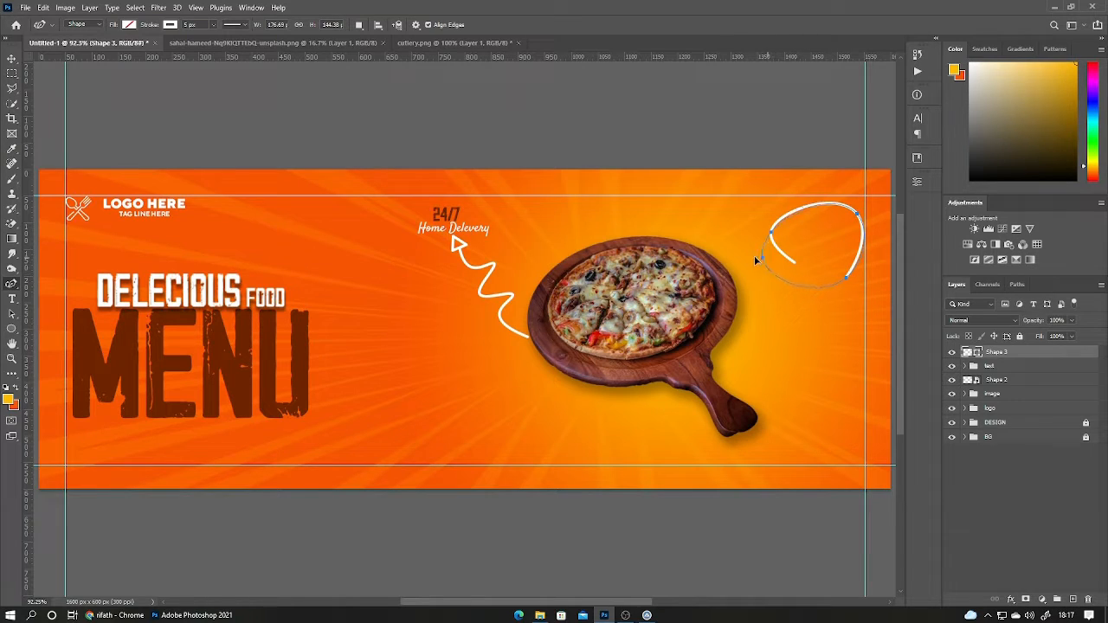
{"action": "left_click_drag", "start_coordinate": [754, 257], "coordinate": [753, 257]}
{"action": "mouse_move", "coordinate": [798, 287]}
{"action": "left_mouse_down"}
{"action": "mouse_move", "coordinate": [796, 256]}
{"action": "mouse_move", "coordinate": [763, 289]}
{"action": "left_mouse_up"}
{"action": "left_click", "coordinate": [783, 256]}
{"action": "left_click_drag", "start_coordinate": [798, 257], "coordinate": [804, 270]}
{"action": "left_click", "coordinate": [11, 58]}
{"action": "left_click", "coordinate": [1026, 499]}
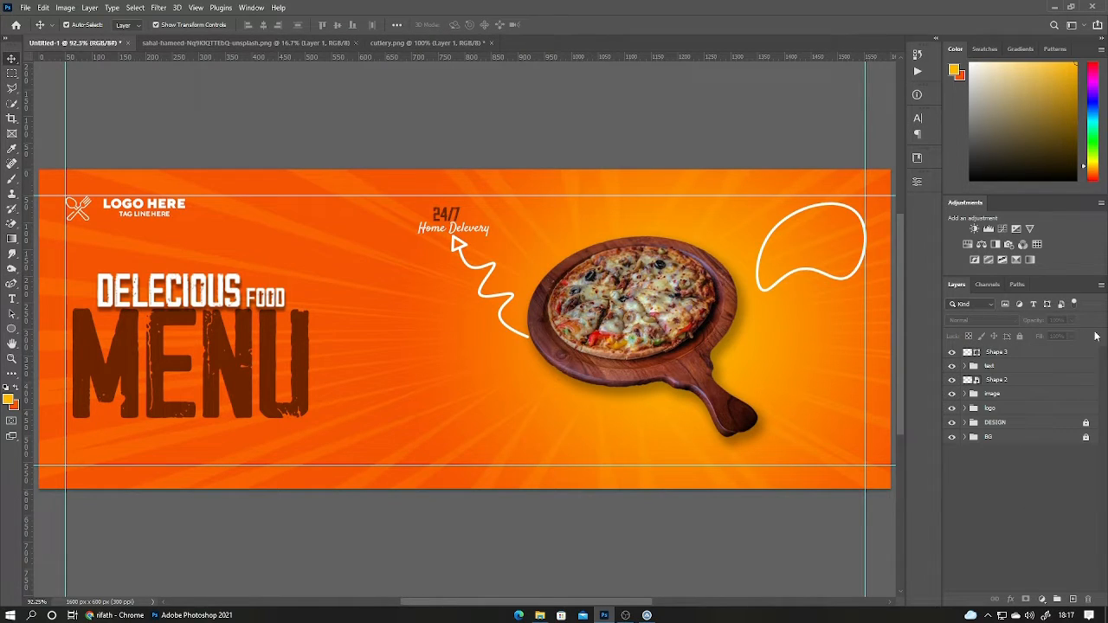
Add a drop shadow to the curved bubble outline near the banner's upper right corner.
{"action": "left_click", "coordinate": [1039, 352]}
{"action": "double_click", "coordinate": [1039, 352]}
{"action": "left_click", "coordinate": [715, 344]}
{"action": "left_click_drag", "start_coordinate": [861, 135], "coordinate": [405, 147]}
{"action": "left_click", "coordinate": [601, 163]}
{"action": "left_click", "coordinate": [1014, 476]}
Add the text "Up to" inside the curved bubble outline in dark brown (#502113) using the Satisfy font.
{"action": "key", "text": "t"}
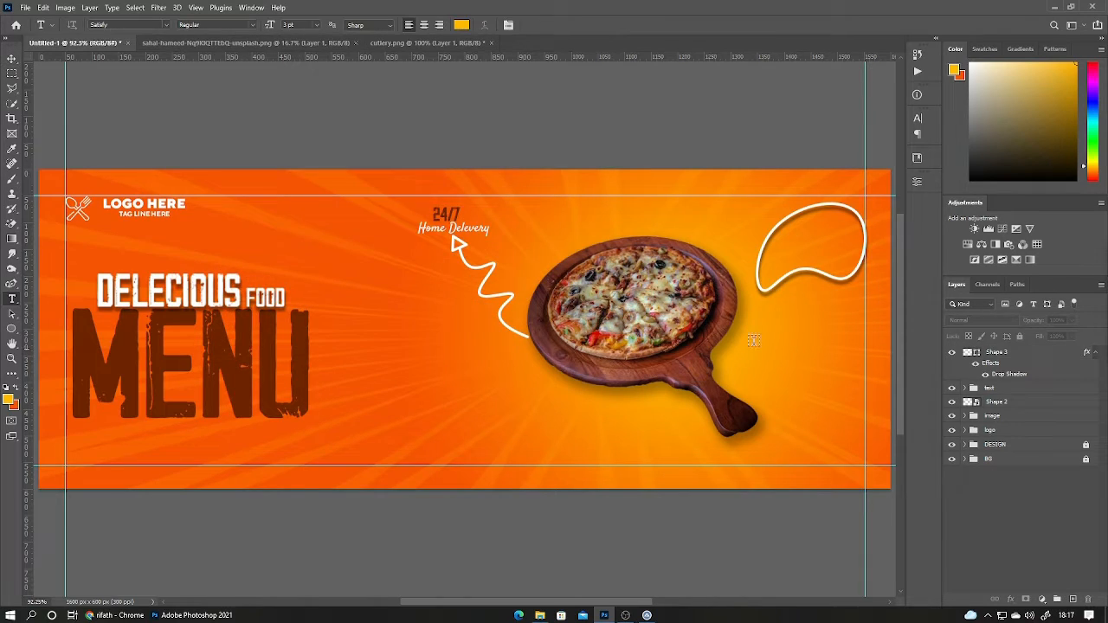
{"action": "left_click", "coordinate": [786, 260]}
{"action": "key", "text": "BackSpace"}
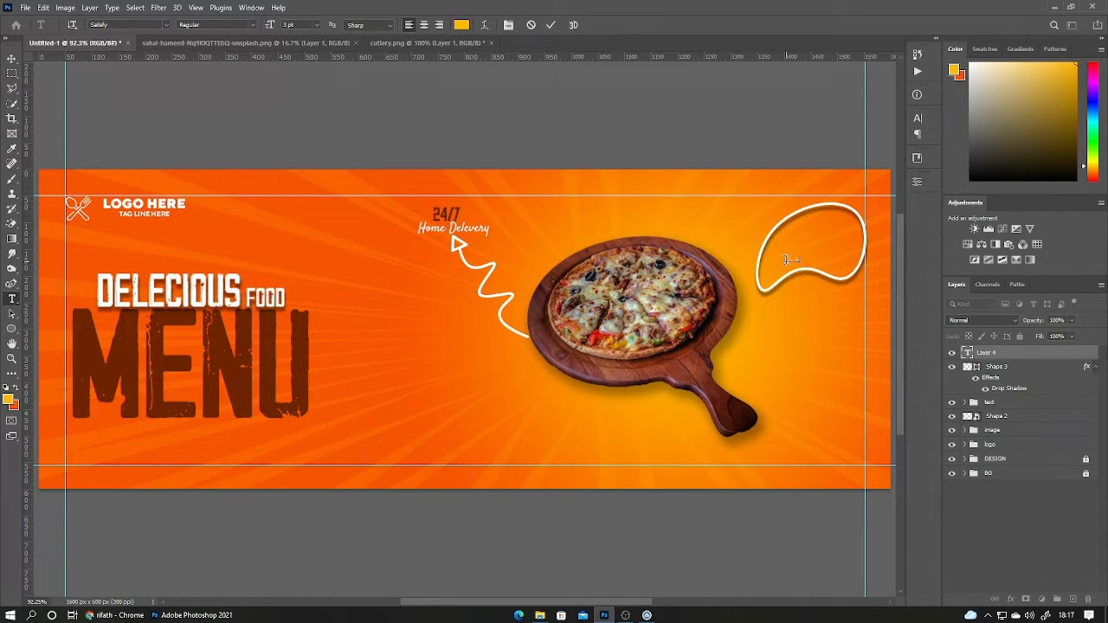
{"action": "left_click", "coordinate": [461, 25]}
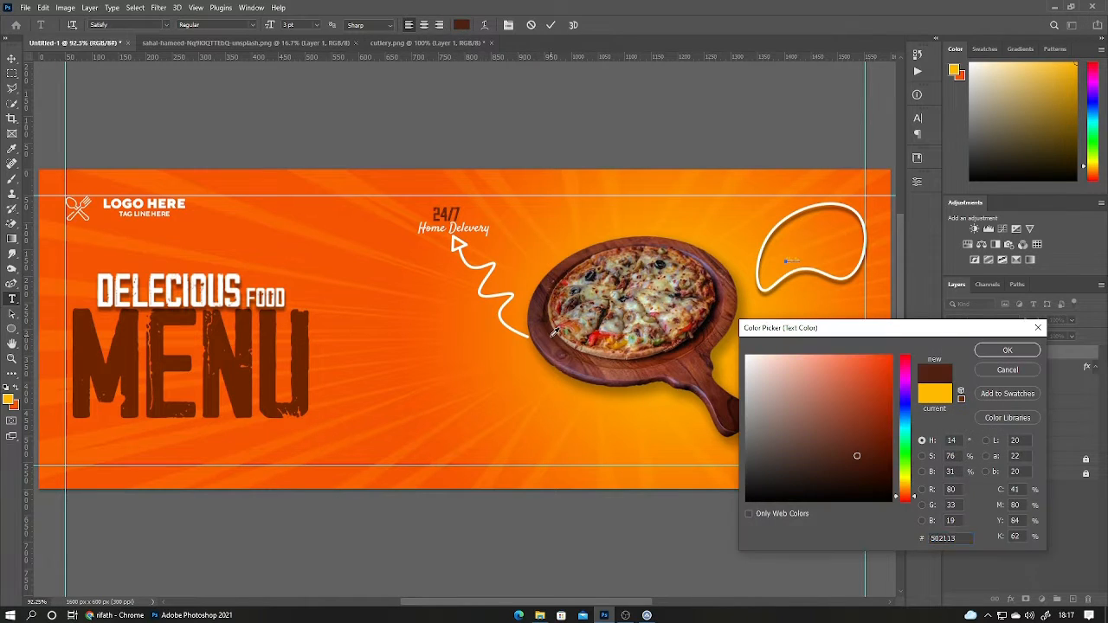
{"action": "left_click", "coordinate": [1007, 350]}
{"action": "left_click", "coordinate": [11, 59]}
Scale the "Up to" text to about 208% and rotate it counterclockwise inside the bubble.
{"action": "scroll", "coordinate": [762, 255], "scroll_direction": "up", "scroll_amount": 4}
{"action": "left_click_drag", "start_coordinate": [762, 256], "coordinate": [353, 222]}
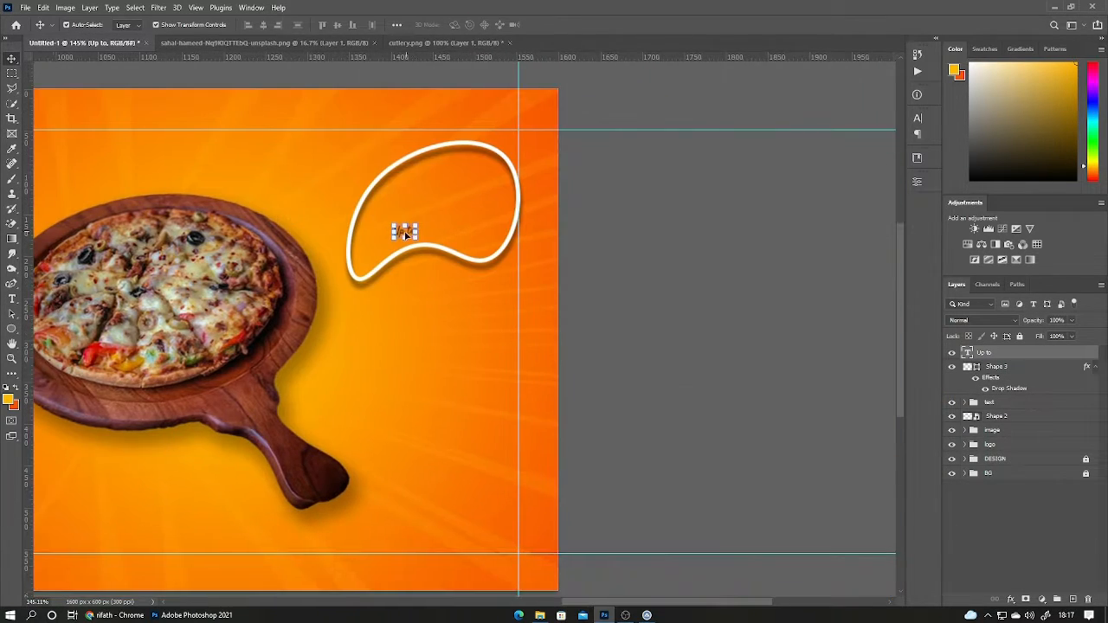
{"action": "left_click_drag", "start_coordinate": [450, 206], "coordinate": [462, 167]}
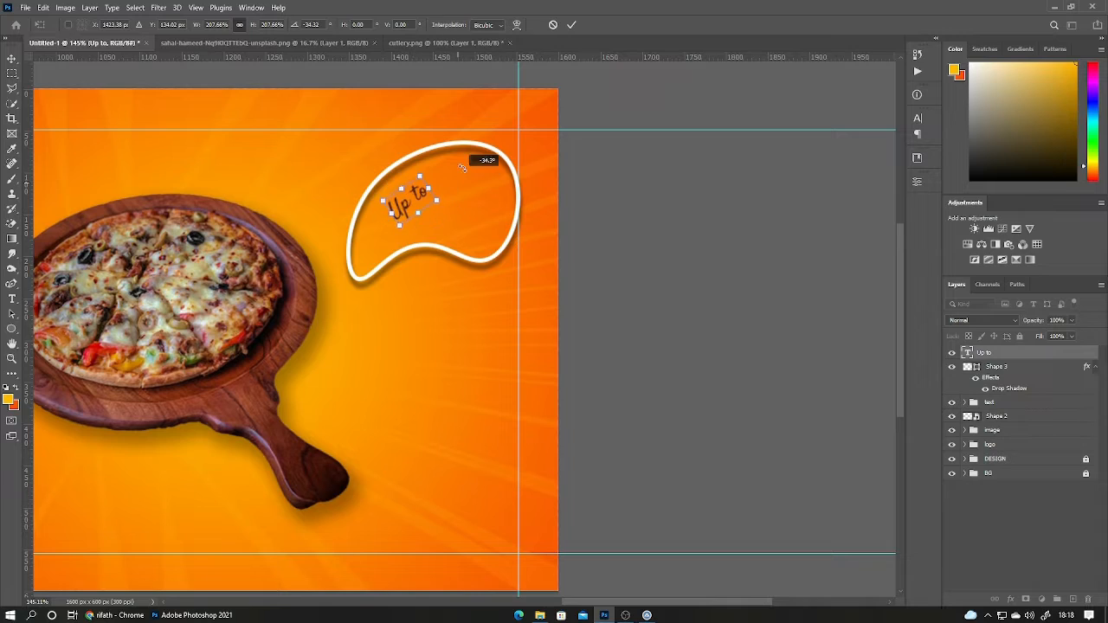
{"action": "left_click_drag", "start_coordinate": [395, 206], "coordinate": [406, 238]}
{"action": "left_click", "coordinate": [572, 25]}
Duplicate the "Up to" text down towards the bubble's lower tip and change the copy to "Save".
{"action": "left_click", "coordinate": [459, 216]}
{"action": "double_click", "coordinate": [398, 232]}
{"action": "type", "text": "Save"}
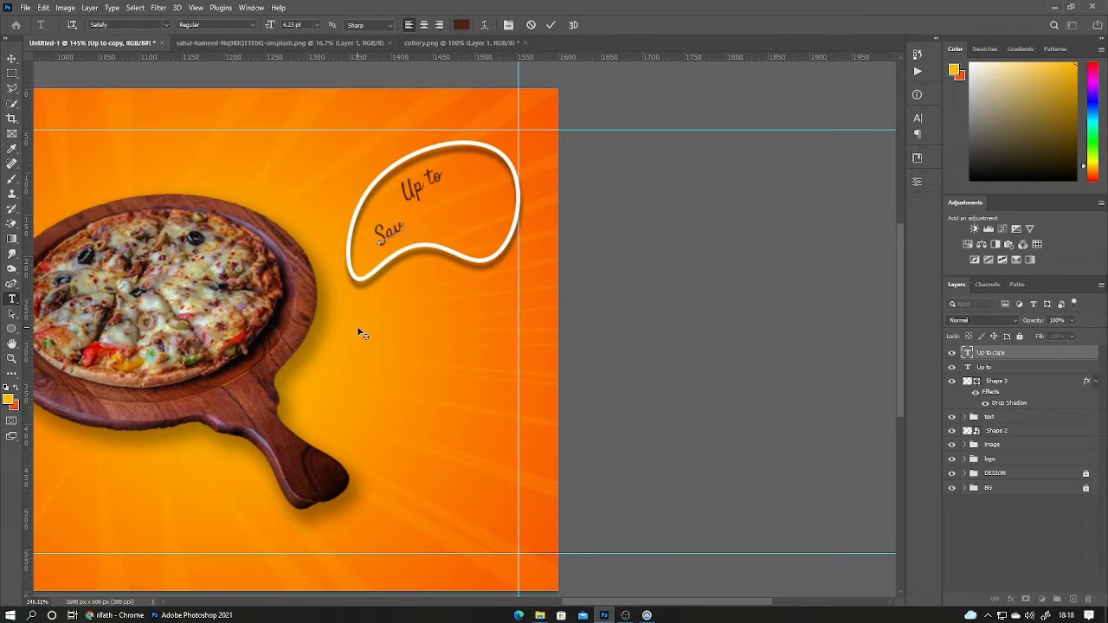
Set the "Save" text in the Retro Team font and color it white.
{"action": "key", "text": "ctrl+a"}
{"action": "left_click", "coordinate": [170, 24]}
{"action": "left_click", "coordinate": [173, 61]}
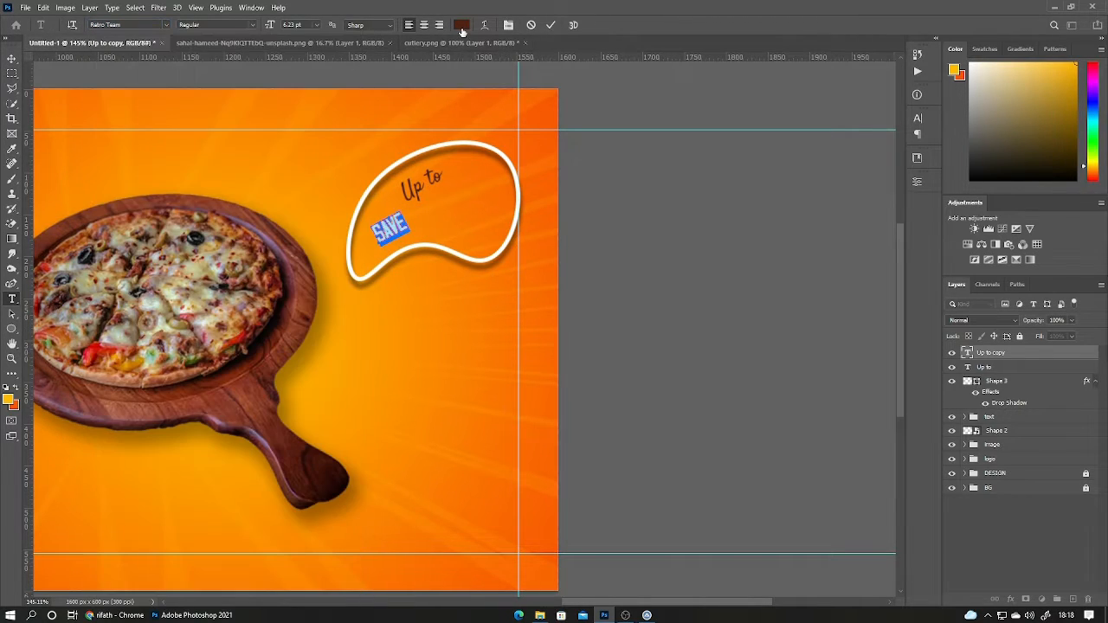
{"action": "left_click", "coordinate": [461, 25]}
{"action": "left_click", "coordinate": [747, 356]}
{"action": "left_click", "coordinate": [1019, 347]}
{"action": "left_click", "coordinate": [551, 24]}
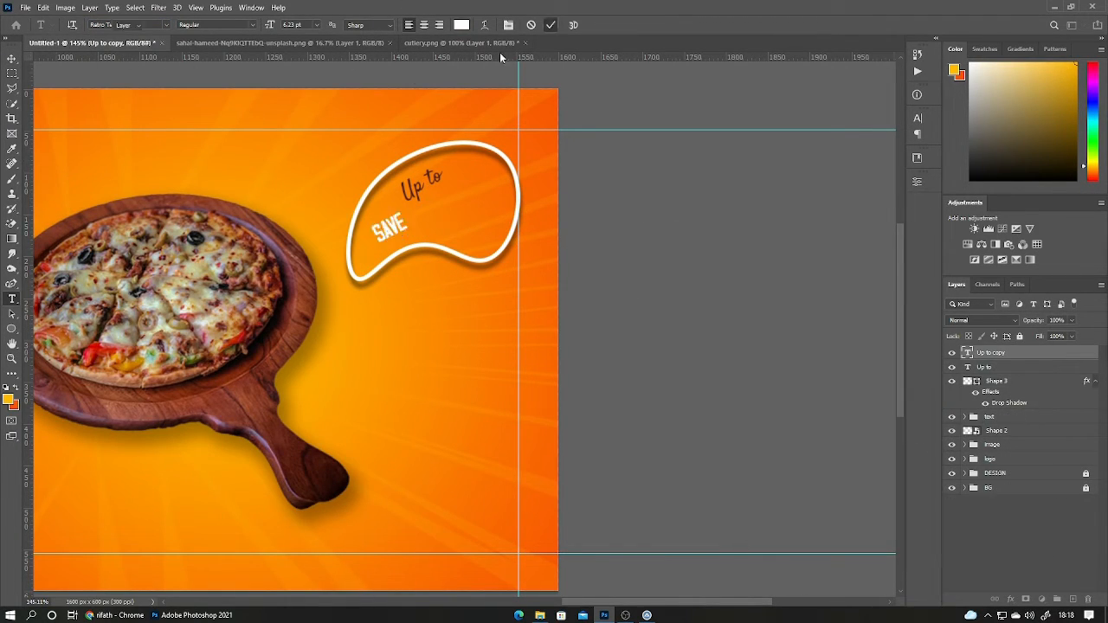
Duplicate the "Save" text beside itself below "Up to" and change the copy to "45 %".
{"action": "key", "text": "v"}
{"action": "left_click_drag", "start_coordinate": [387, 226], "coordinate": [443, 205]}
{"action": "double_click", "coordinate": [443, 204]}
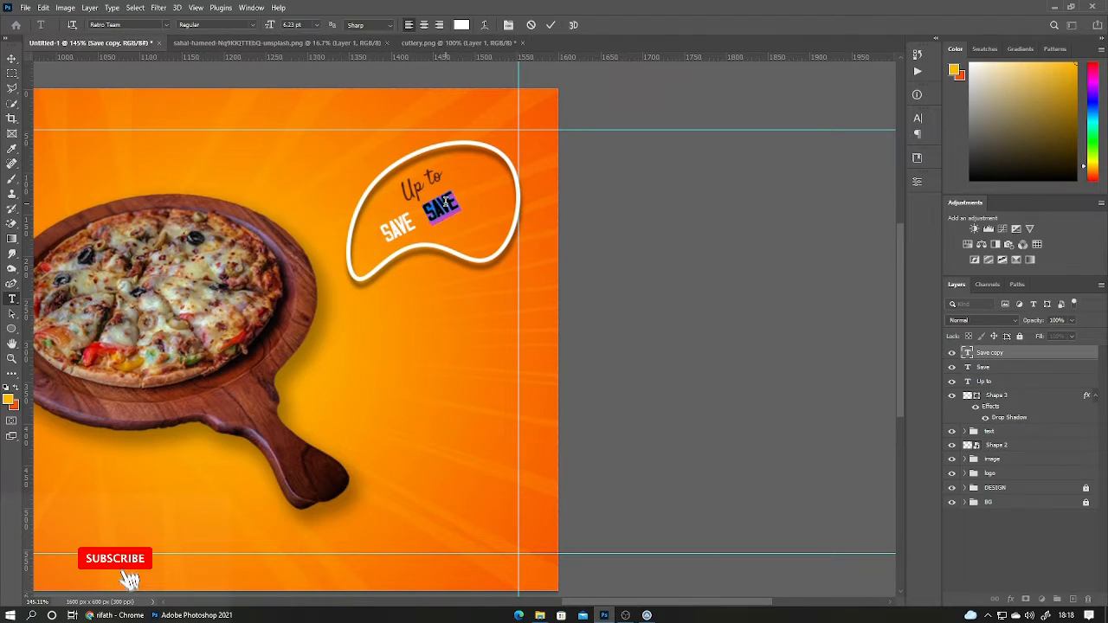
{"action": "type", "text": "45"}
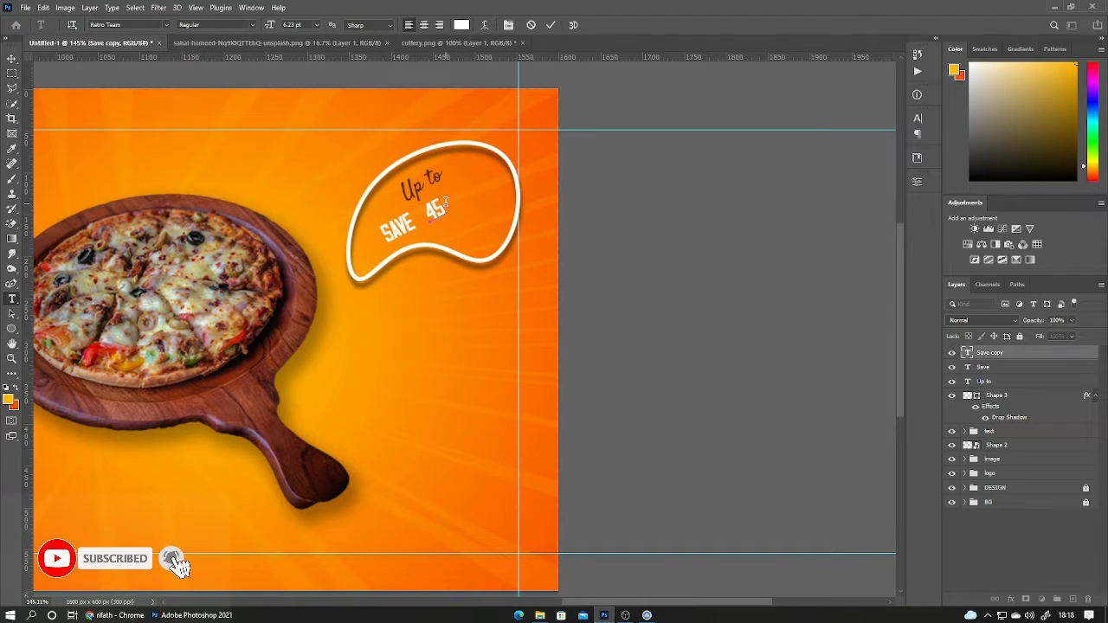
{"action": "left_click", "coordinate": [551, 24]}
Enlarge the "45 %" text to about 159% and position it beside "Save" inside the bubble.
{"action": "key", "text": "v"}
{"action": "mouse_move", "coordinate": [460, 223]}
{"action": "left_mouse_down"}
{"action": "mouse_move", "coordinate": [479, 239]}
{"action": "mouse_move", "coordinate": [454, 216]}
{"action": "left_mouse_up"}
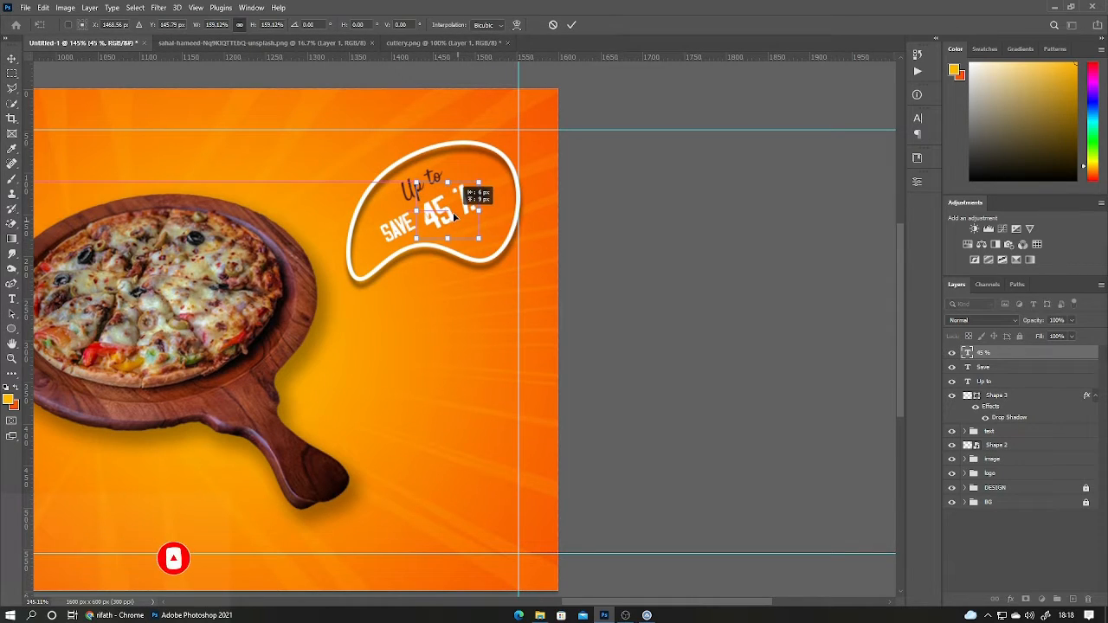
{"action": "key", "text": "Return"}
Change the color of the "45 %" text to brown.
{"action": "double_click", "coordinate": [444, 199]}
{"action": "left_click", "coordinate": [461, 24]}
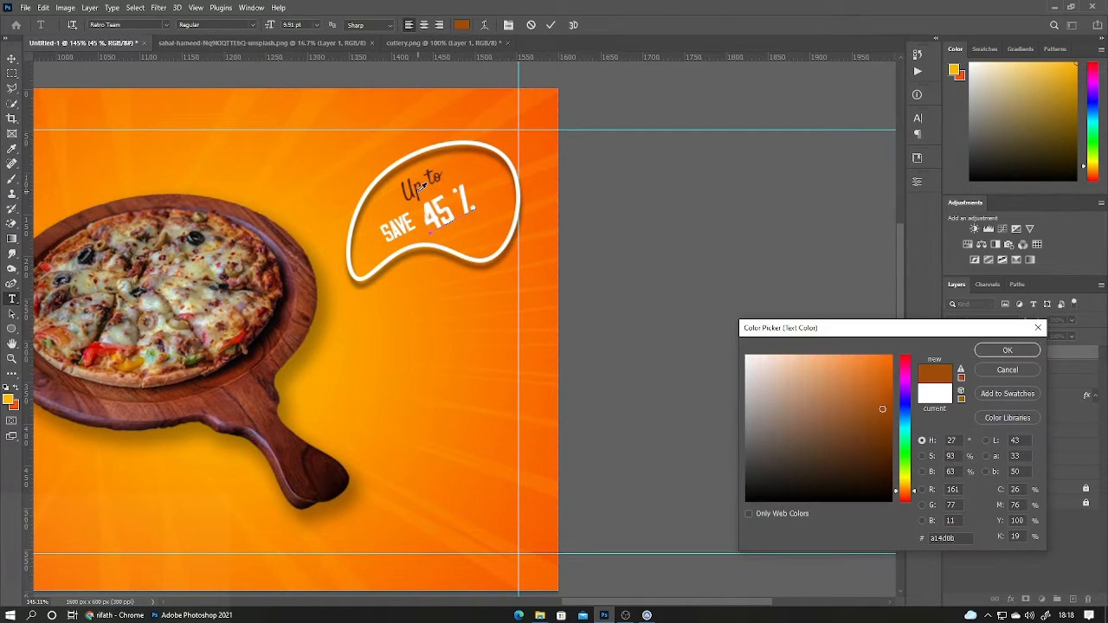
{"action": "left_click", "coordinate": [882, 409]}
{"action": "left_click", "coordinate": [890, 422]}
{"action": "left_click", "coordinate": [997, 350]}
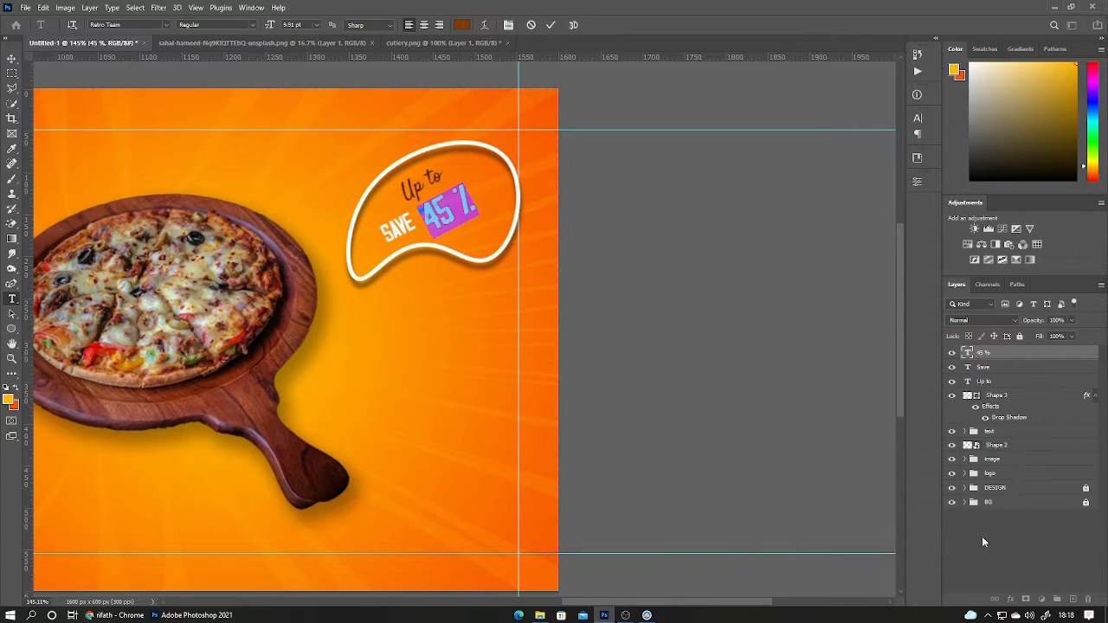
{"action": "left_click", "coordinate": [981, 536]}
Duplicate the "Save" text to the other side of "45 %" and change the copy to "off".
{"action": "key", "text": "v"}
{"action": "left_click_drag", "start_coordinate": [400, 229], "coordinate": [496, 225]}
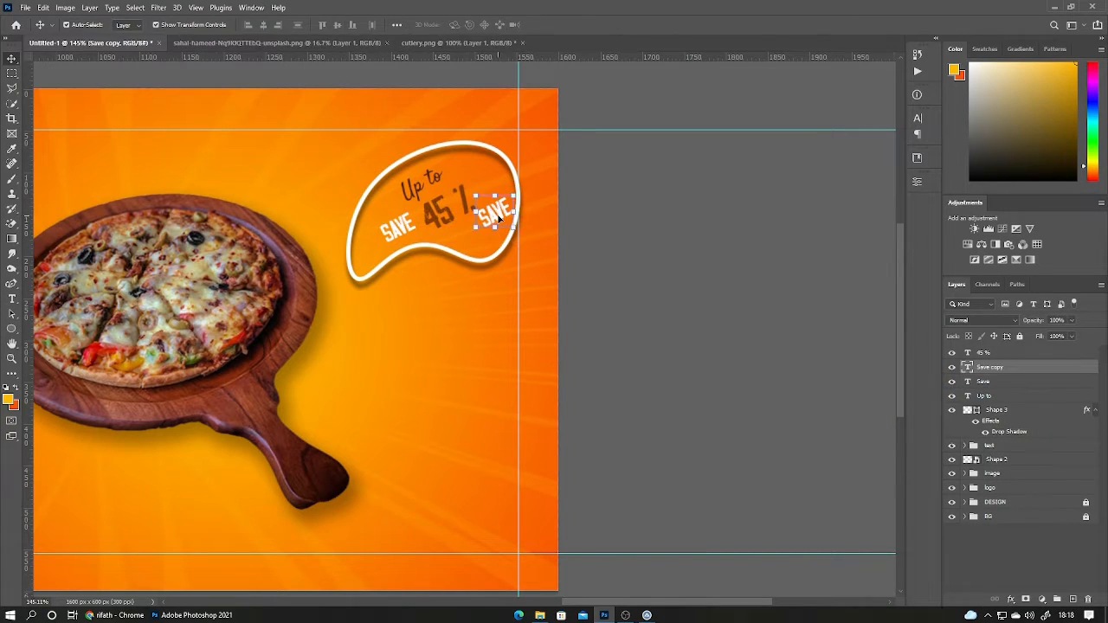
{"action": "double_click", "coordinate": [495, 228]}
{"action": "left_click", "coordinate": [550, 24]}
{"action": "key", "text": "v"}
Move the DELECIOUS FOOD MENU headline up and slightly left so MENU lines up with the left guide.
{"action": "key", "text": "ctrl+0"}
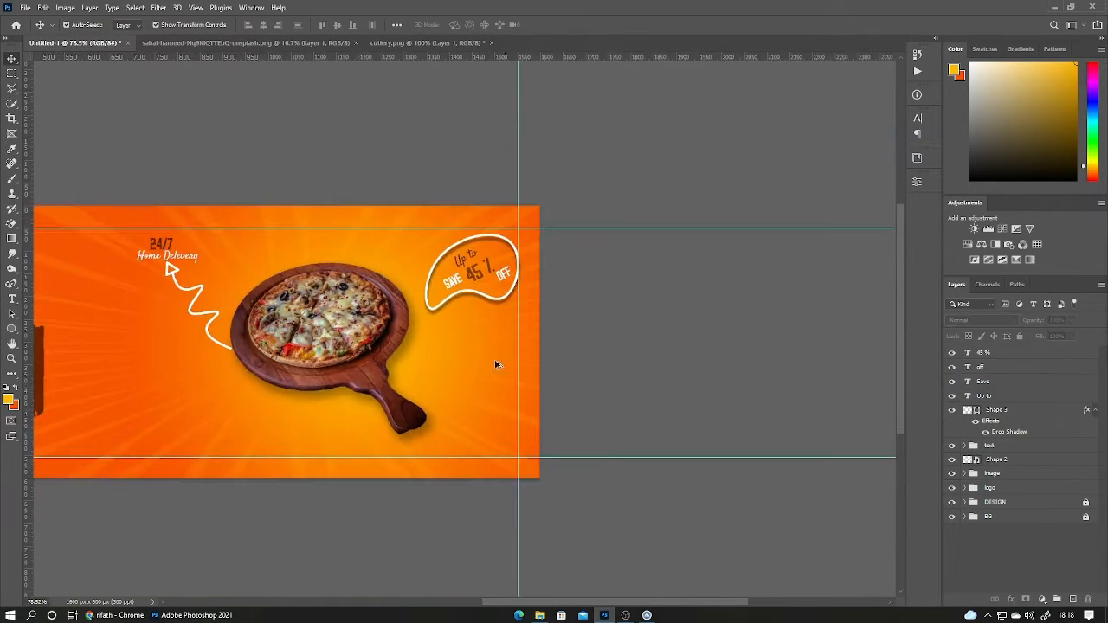
{"action": "left_click_drag", "start_coordinate": [383, 424], "coordinate": [249, 310]}
{"action": "left_click_drag", "start_coordinate": [265, 368], "coordinate": [259, 348]}
{"action": "left_click", "coordinate": [430, 372]}
Add a new text line reading "Dont miss this offer" below the MENU headline.
{"action": "key", "text": "t"}
{"action": "left_click", "coordinate": [193, 404]}
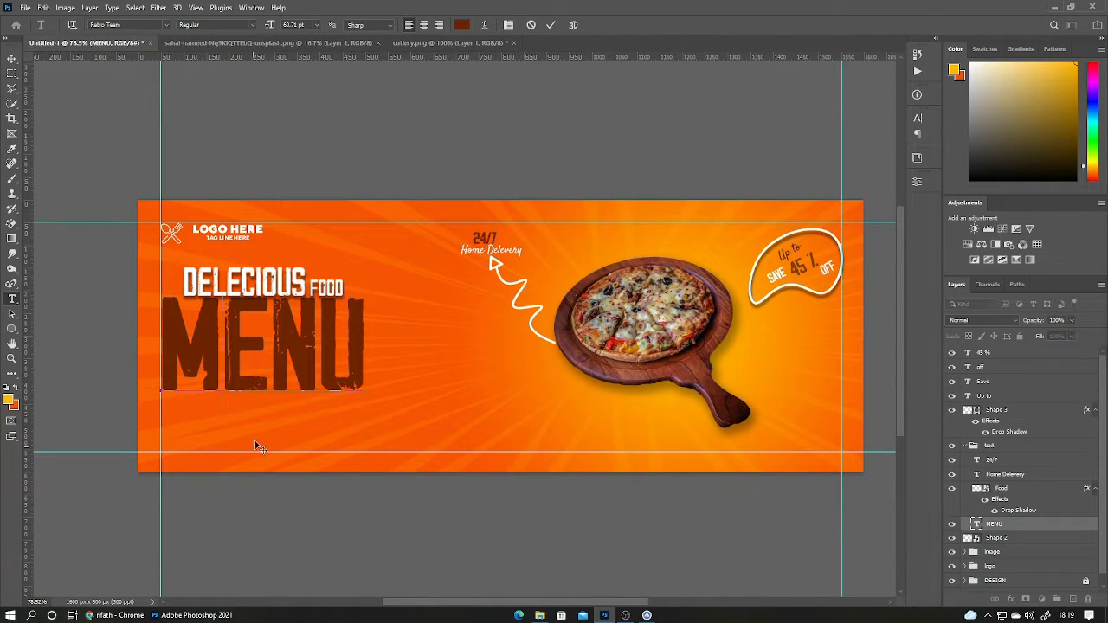
{"action": "left_click", "coordinate": [550, 24]}
{"action": "left_click", "coordinate": [217, 436]}
{"action": "type", "text": "DONT MISS THIS OFFER"}
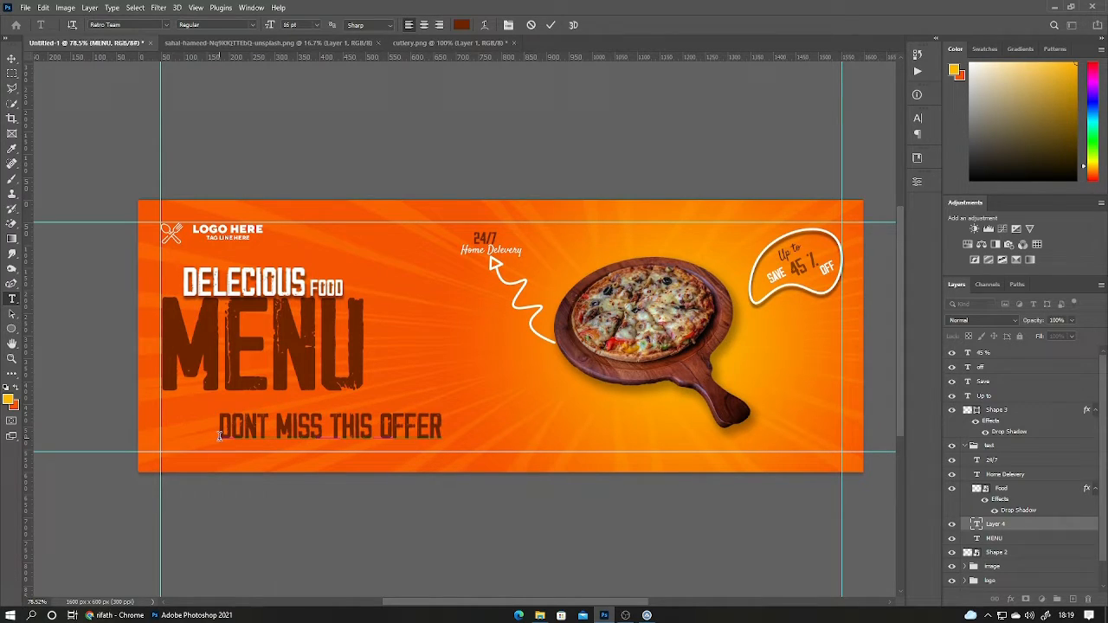
Set the "Dont miss this offer" text in the Satisfy font and color it white.
{"action": "key", "text": "ctrl+a"}
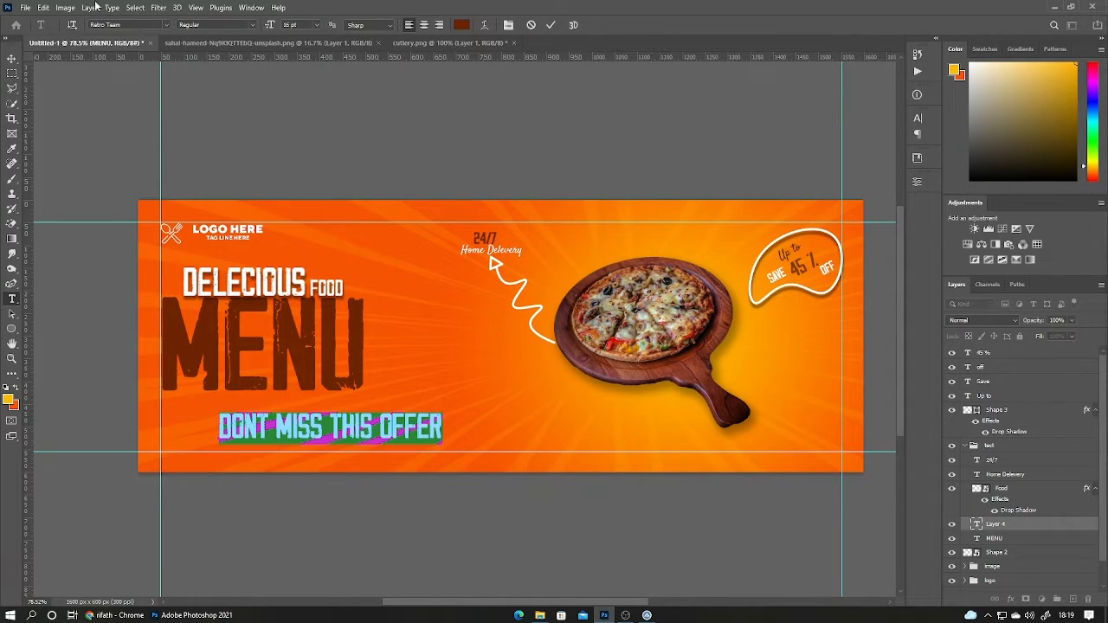
{"action": "left_click", "coordinate": [167, 24]}
{"action": "left_click", "coordinate": [139, 65]}
{"action": "left_click", "coordinate": [461, 24]}
{"action": "left_click", "coordinate": [746, 356]}
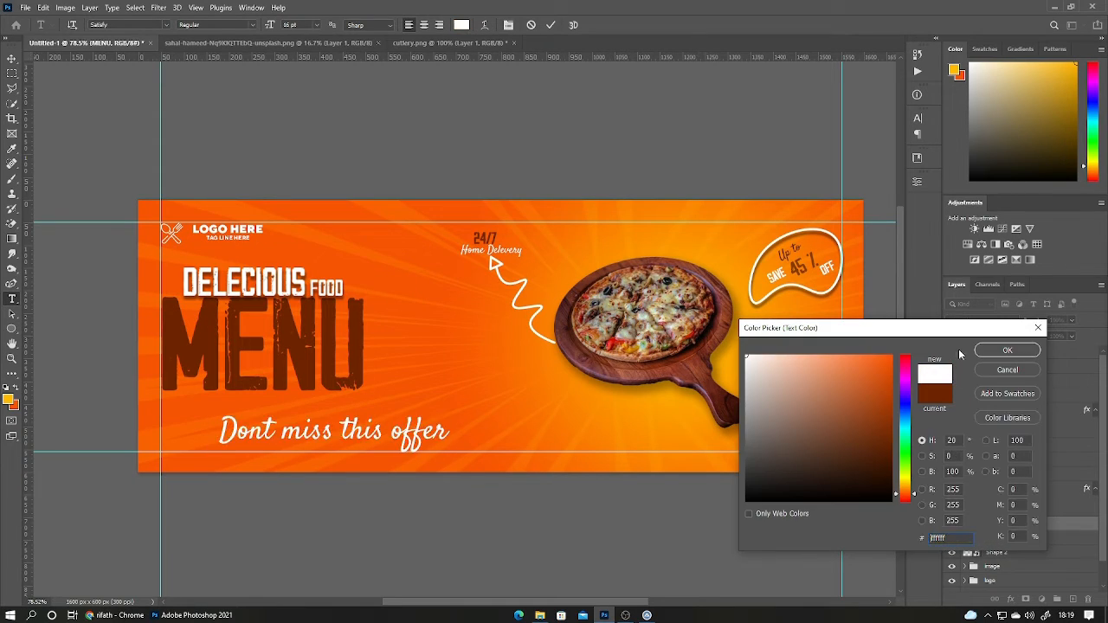
{"action": "left_click", "coordinate": [1007, 351]}
Scale "Dont miss this offer" to about 64% and place it across the lower edge of MENU.
{"action": "left_click", "coordinate": [11, 59]}
{"action": "left_click_drag", "start_coordinate": [447, 452], "coordinate": [288, 390]}
{"action": "left_click", "coordinate": [571, 24]}
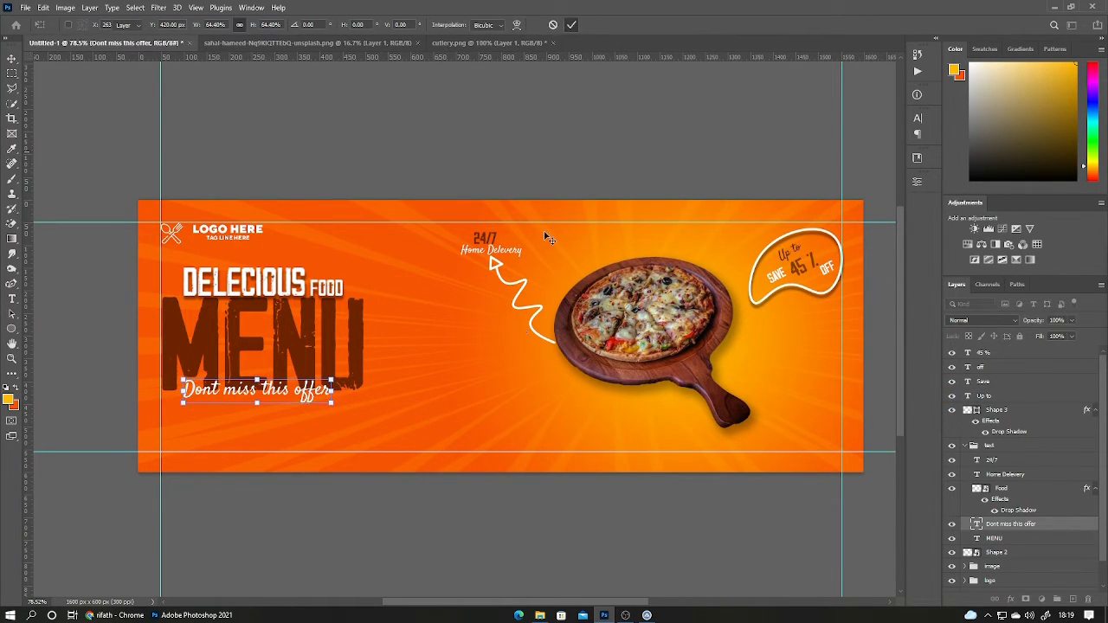
Draw a rectangle of about 242 x 51 px from the left guide below the offer line.
{"action": "left_click", "coordinate": [11, 328]}
{"action": "left_click", "coordinate": [52, 345]}
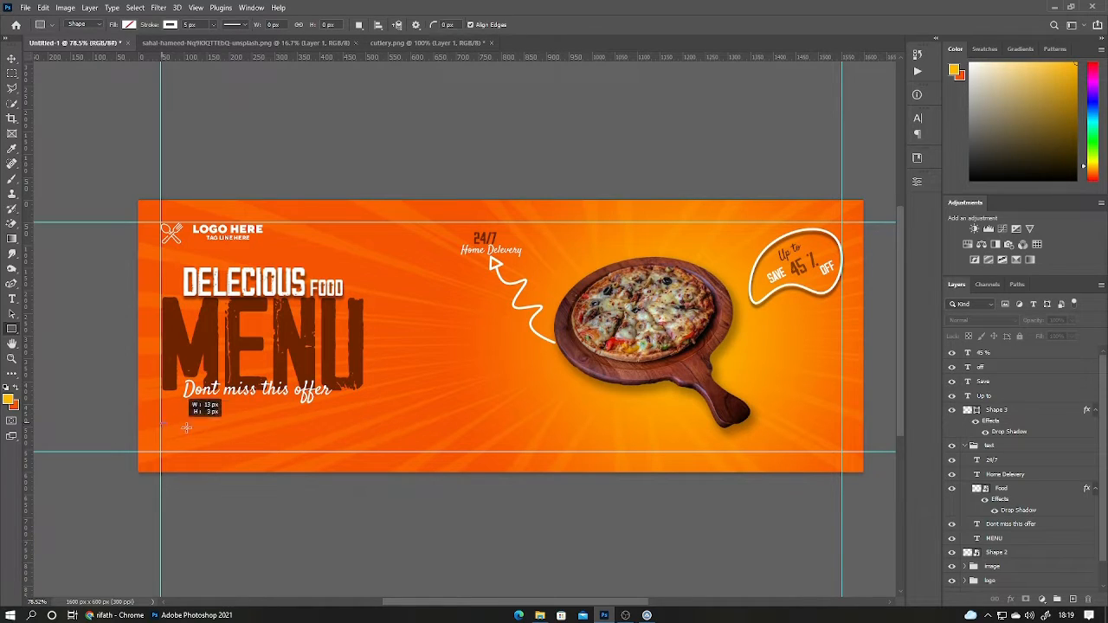
{"action": "mouse_move", "coordinate": [186, 427]}
{"action": "left_mouse_down"}
{"action": "mouse_move", "coordinate": [285, 443]}
{"action": "mouse_move", "coordinate": [271, 445]}
{"action": "left_mouse_up"}
Remove the rectangle's stroke and fill it with brown.
{"action": "left_click", "coordinate": [784, 313]}
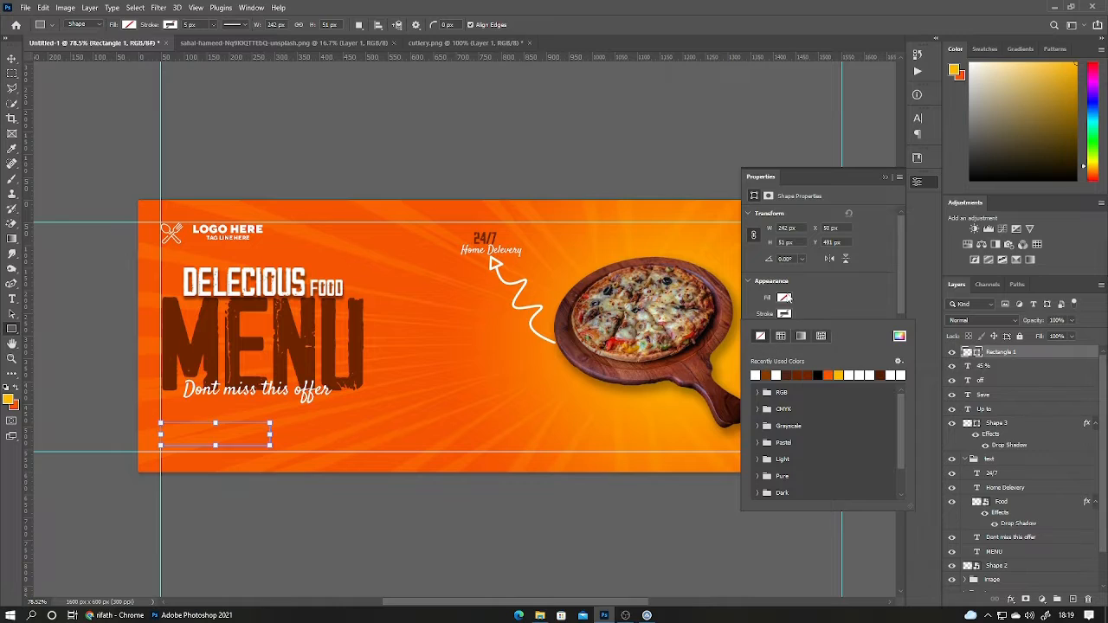
{"action": "left_click", "coordinate": [765, 360]}
{"action": "left_click", "coordinate": [885, 180]}
{"action": "left_click", "coordinate": [886, 179]}
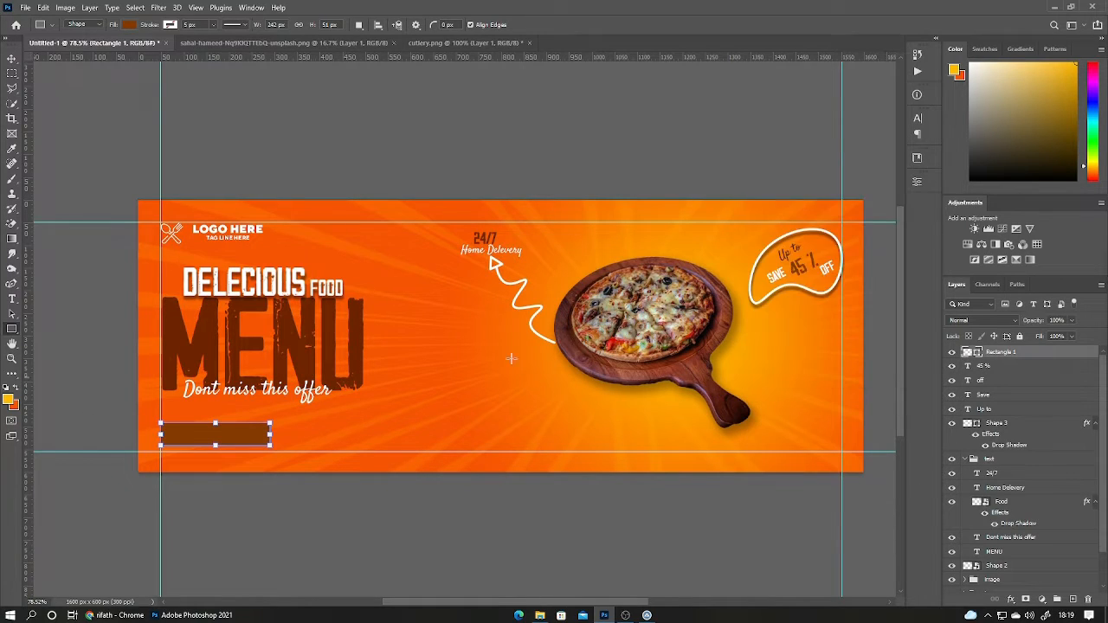
Round the brown rectangle's corners to 25.5 px and move it down onto the bottom guide.
{"action": "left_click", "coordinate": [918, 182]}
{"action": "left_click", "coordinate": [11, 58]}
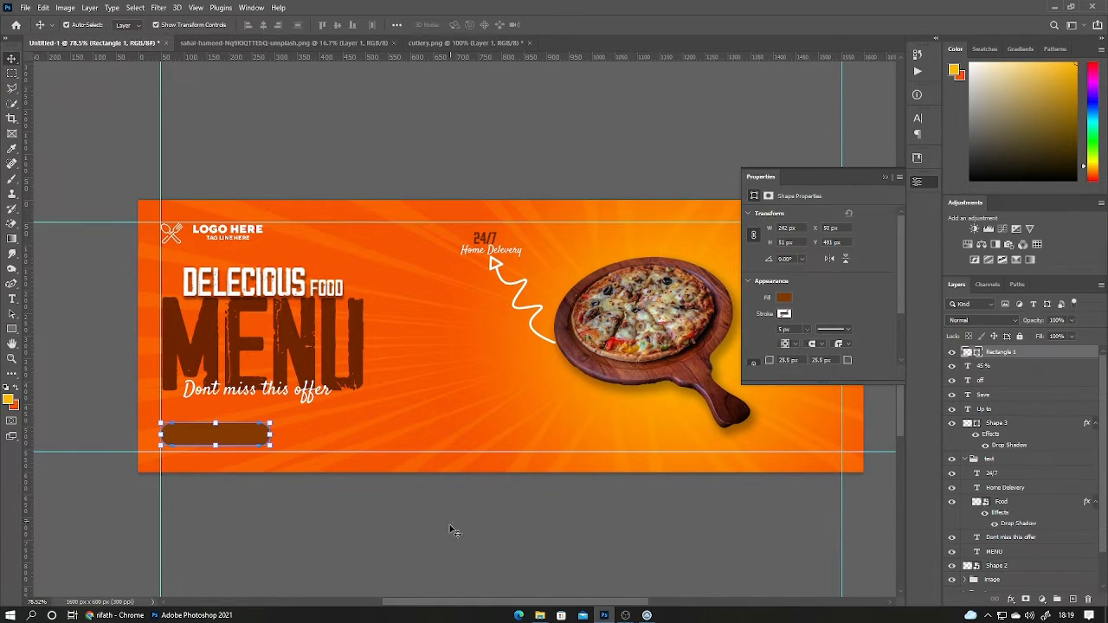
{"action": "left_click", "coordinate": [451, 527]}
{"action": "left_click_drag", "start_coordinate": [173, 422], "coordinate": [442, 416]}
{"action": "left_click_drag", "start_coordinate": [289, 452], "coordinate": [328, 364]}
{"action": "left_click", "coordinate": [327, 363]}
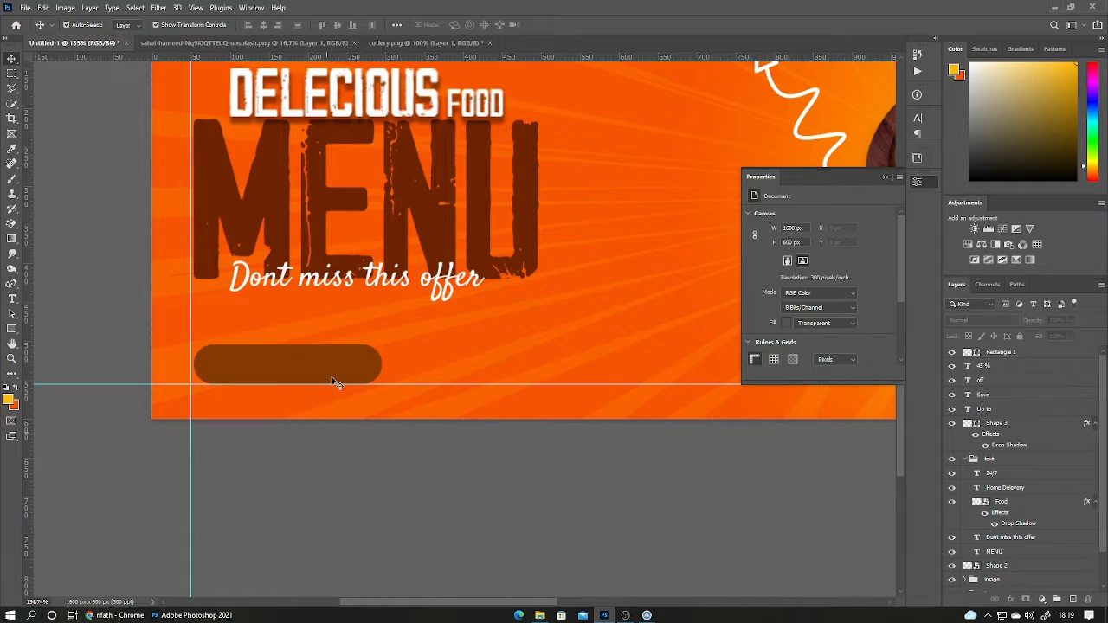
Add the text "SHOP NOW" beside the rounded button in white using the Retro Team font.
{"action": "key", "text": "t"}
{"action": "left_click", "coordinate": [456, 349]}
{"action": "type", "text": "SHOP NO"}
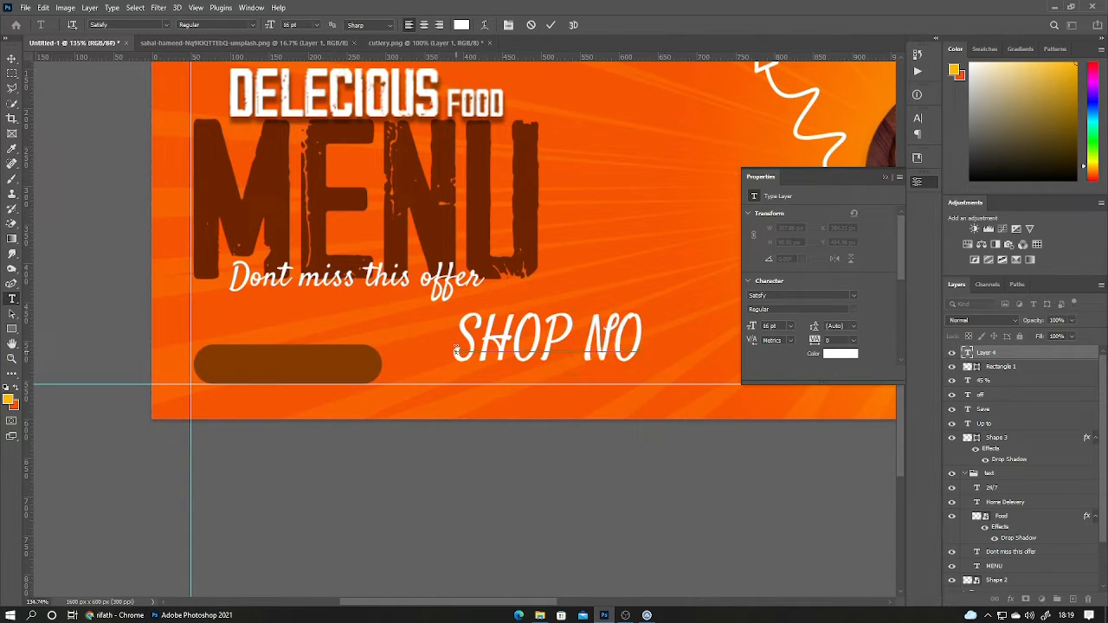
{"action": "type", "text": "W"}
{"action": "key", "text": "ctrl+a"}
{"action": "left_click", "coordinate": [166, 25]}
{"action": "left_click", "coordinate": [198, 60]}
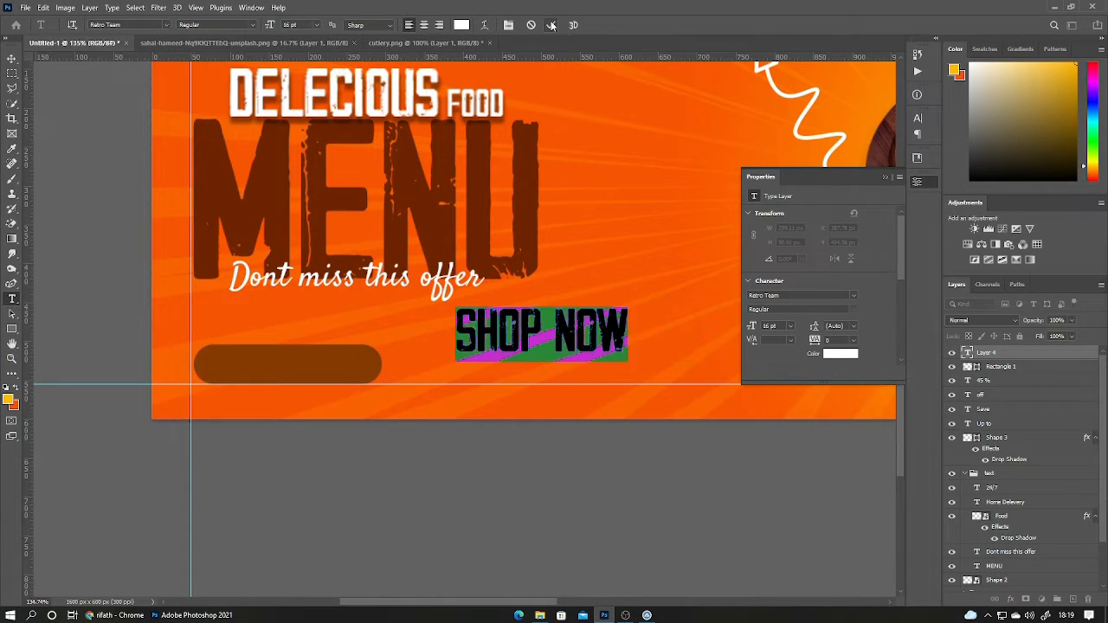
{"action": "left_click", "coordinate": [837, 356]}
{"action": "left_click", "coordinate": [982, 353]}
Shrink the SHOP NOW text and place it inside the brown button, leaving space after it for an icon.
{"action": "left_click", "coordinate": [11, 59]}
{"action": "left_click_drag", "start_coordinate": [538, 334], "coordinate": [292, 366]}
{"action": "left_click_drag", "start_coordinate": [381, 367], "coordinate": [302, 366]}
{"action": "left_click_drag", "start_coordinate": [283, 365], "coordinate": [357, 462]}
{"action": "left_click", "coordinate": [572, 25]}
{"action": "left_click", "coordinate": [525, 168]}
Draw a small right-pointing triangle with a white 5 px outline beside SHOP NOW using the Pen tool.
{"action": "scroll", "coordinate": [356, 363], "scroll_direction": "up", "scroll_amount": 3}
{"action": "left_click", "coordinate": [351, 351]}
{"action": "key", "text": "p"}
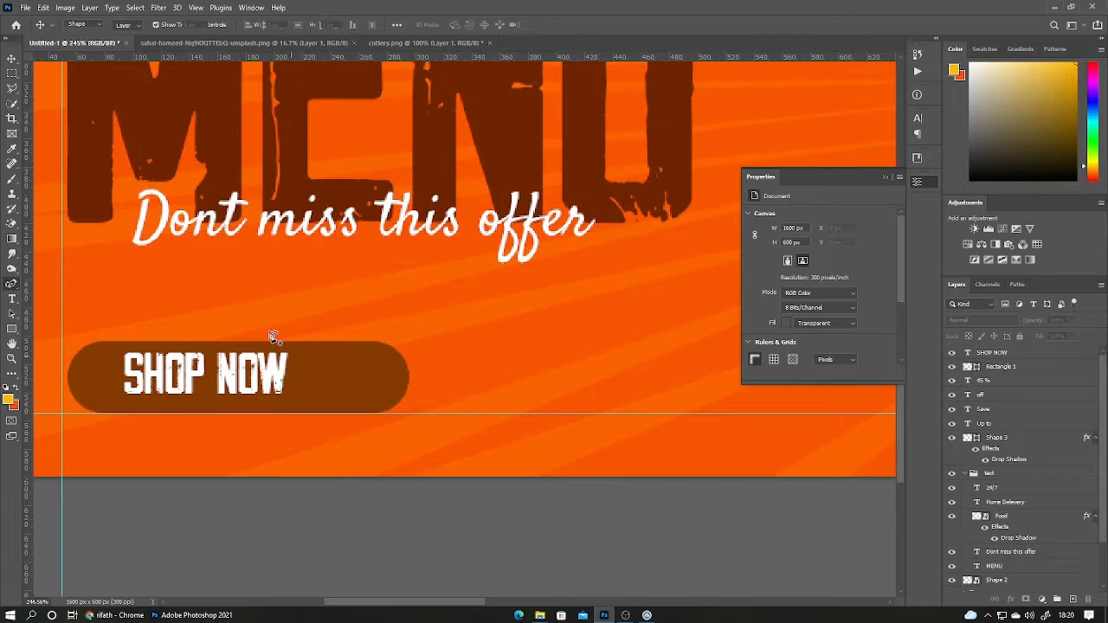
{"action": "left_click_drag", "start_coordinate": [11, 289], "coordinate": [51, 286]}
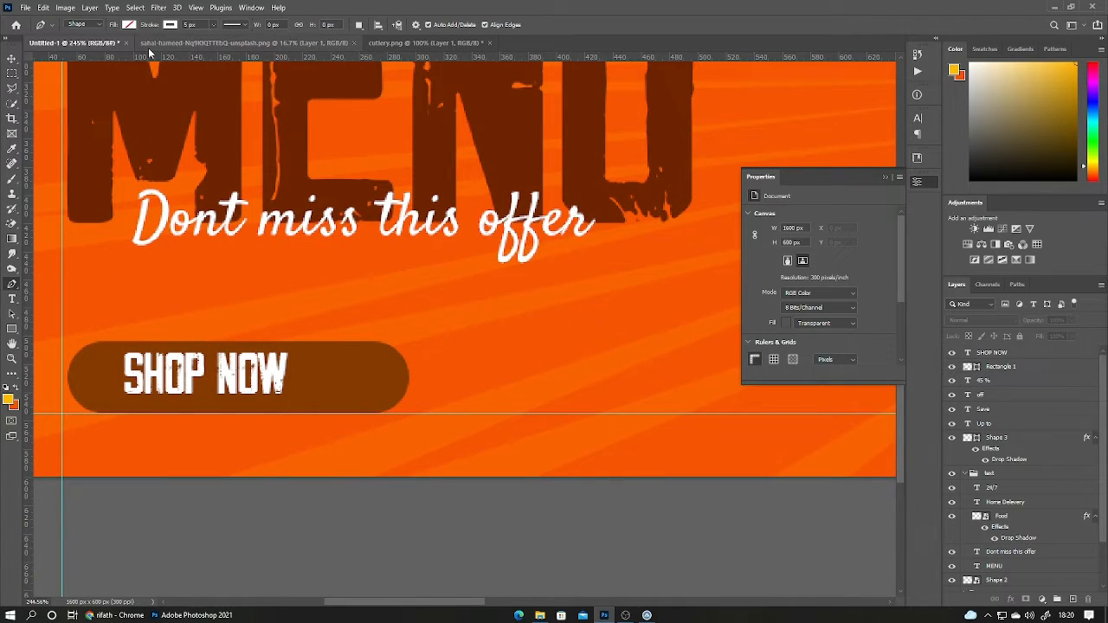
{"action": "left_click", "coordinate": [315, 360]}
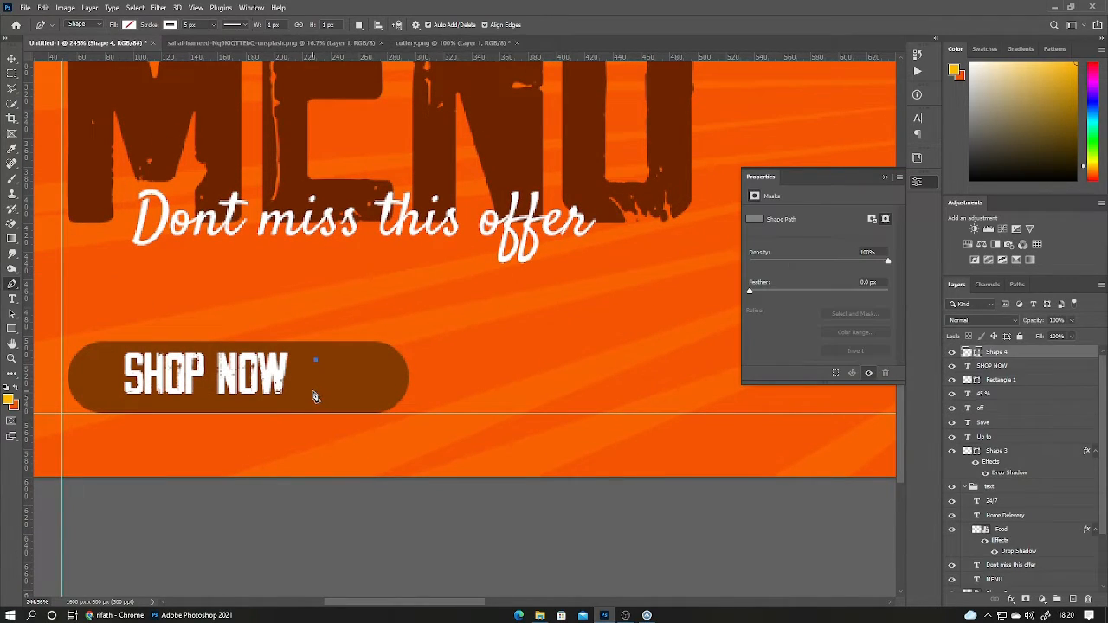
{"action": "left_click", "coordinate": [11, 58]}
Align the horizontal centers of SHOP NOW and the triangle, and move the triangle back to the right of the text.
{"action": "left_click", "coordinate": [277, 372]}
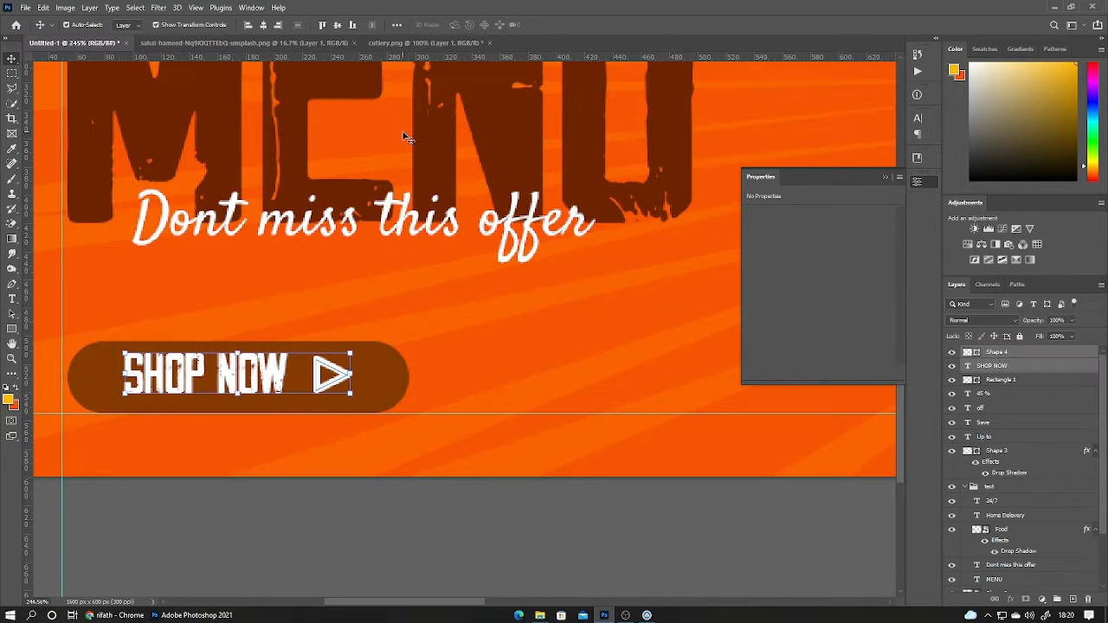
{"action": "left_click", "coordinate": [263, 26]}
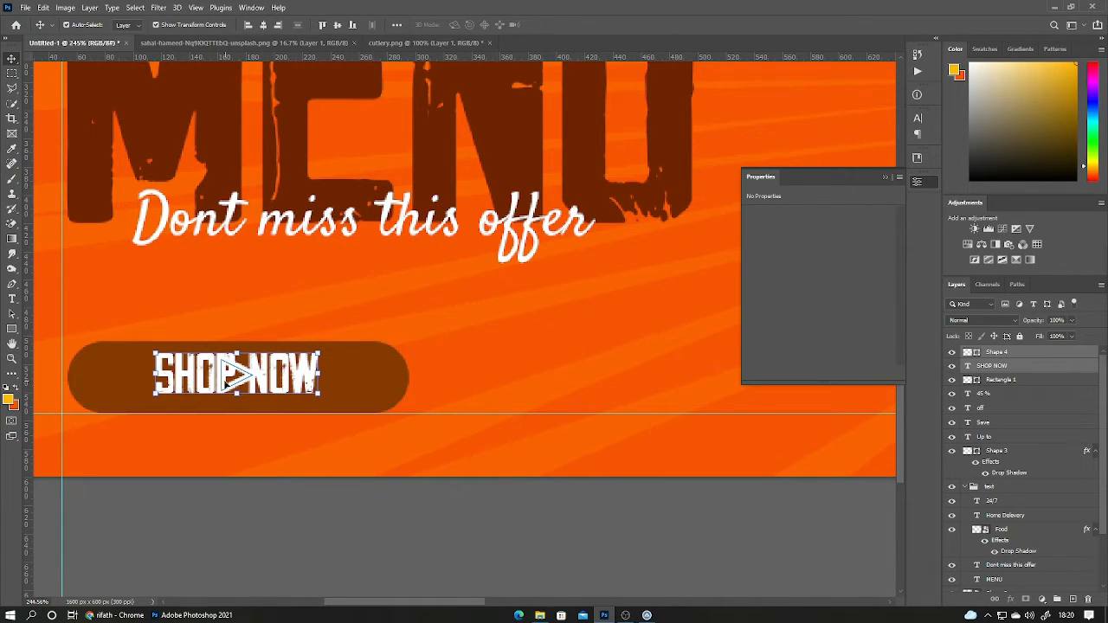
{"action": "left_click_drag", "start_coordinate": [232, 389], "coordinate": [361, 392]}
Merge the triangle and SHOP NOW layers and move the merged label slightly left within the button.
{"action": "left_click", "coordinate": [1025, 368], "text": "ctrl"}
{"action": "key", "text": "ctrl+e"}
{"action": "left_click_drag", "start_coordinate": [257, 385], "coordinate": [233, 389]}
Shorten the brown button from its right end and center the SHOP NOW label horizontally in it.
{"action": "left_click", "coordinate": [385, 380]}
{"action": "left_click_drag", "start_coordinate": [408, 378], "coordinate": [378, 377]}
{"action": "left_click", "coordinate": [571, 25]}
{"action": "left_click_drag", "start_coordinate": [460, 479], "coordinate": [299, 374]}
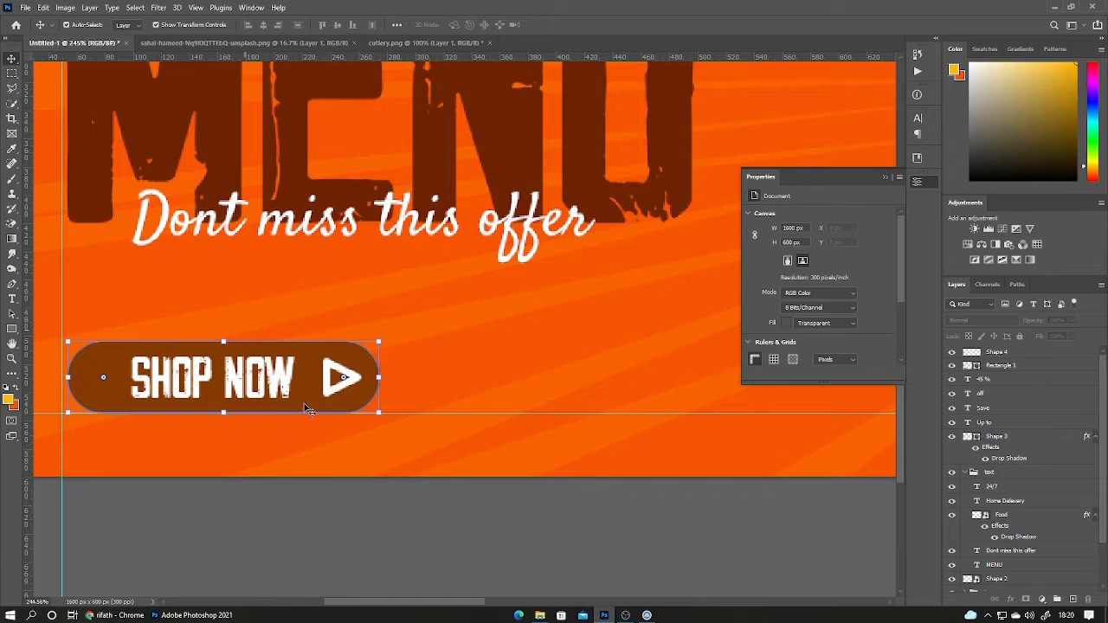
{"action": "left_click", "coordinate": [264, 26]}
{"action": "left_click", "coordinate": [477, 366]}
Add the contact phone number as white 16 pt Retro Team text below the pizza board's handle.
{"action": "key", "text": "ctrl+0"}
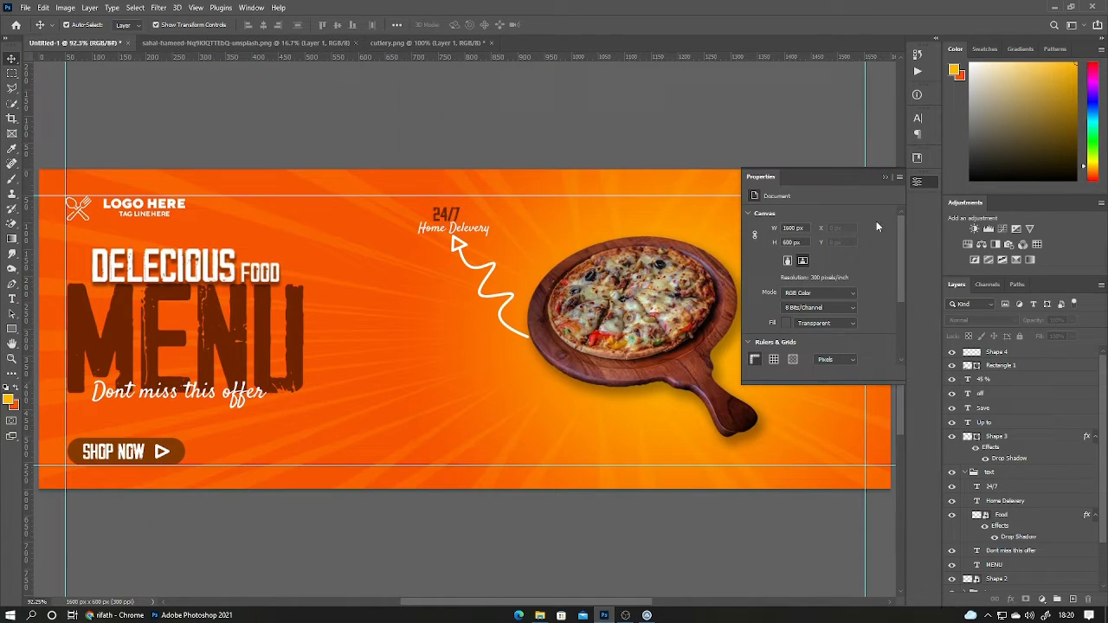
{"action": "left_click", "coordinate": [886, 178]}
{"action": "key", "text": "t"}
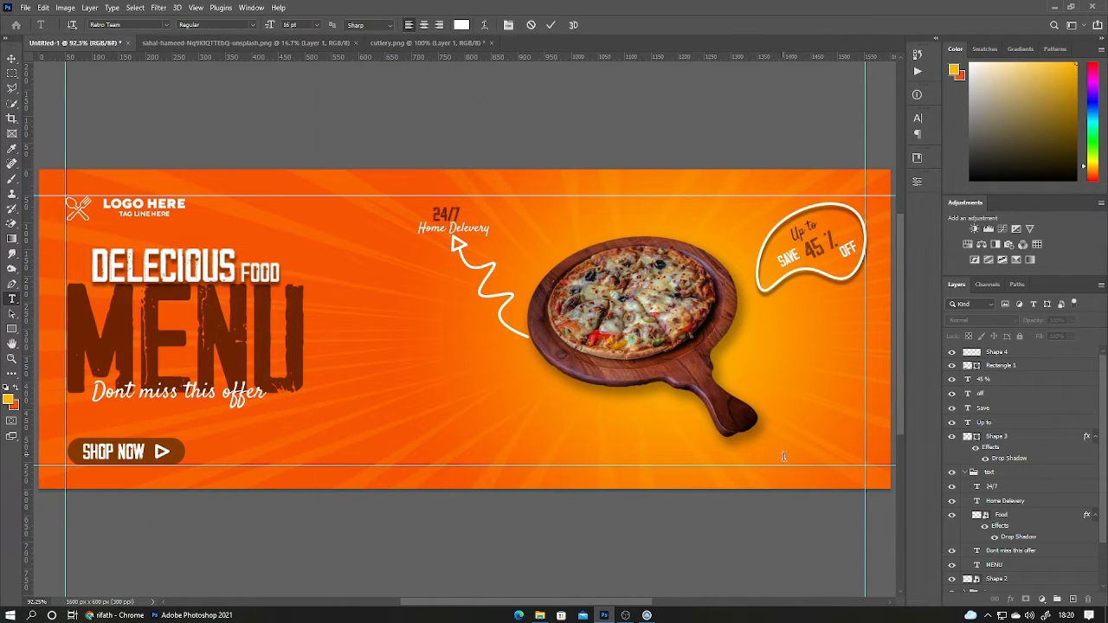
{"action": "left_click", "coordinate": [783, 457]}
{"action": "key", "text": "BackSpace"}
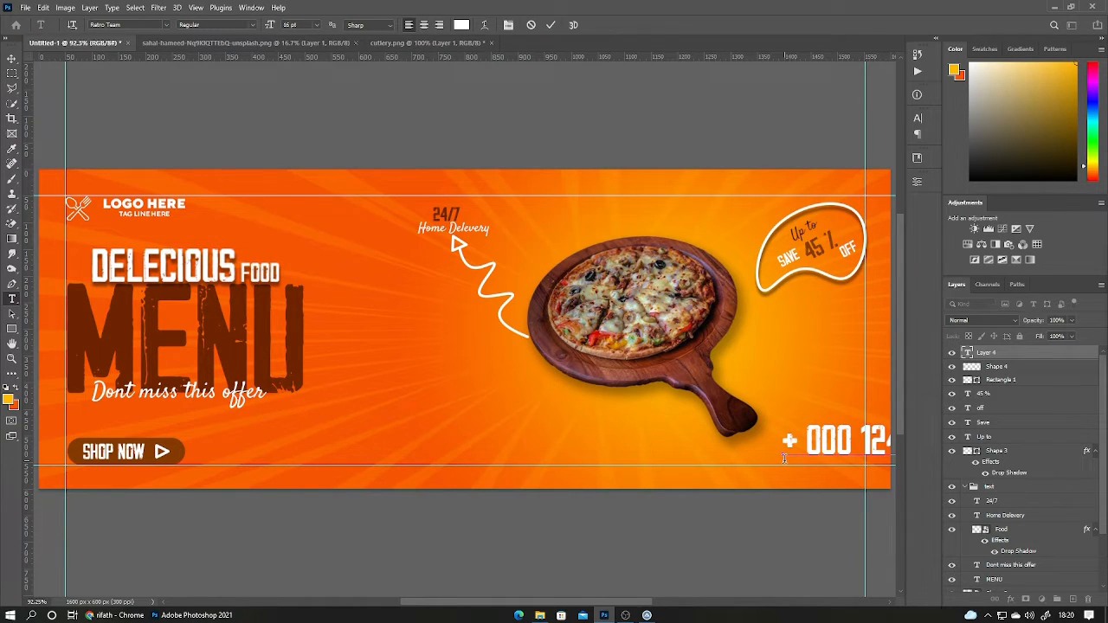
{"action": "left_click", "coordinate": [551, 25]}
Scale the phone number text to about 60% and place it in the banner's lower-right corner against the guides.
{"action": "key", "text": "ctrl+t"}
{"action": "left_click_drag", "start_coordinate": [843, 446], "coordinate": [693, 452]}
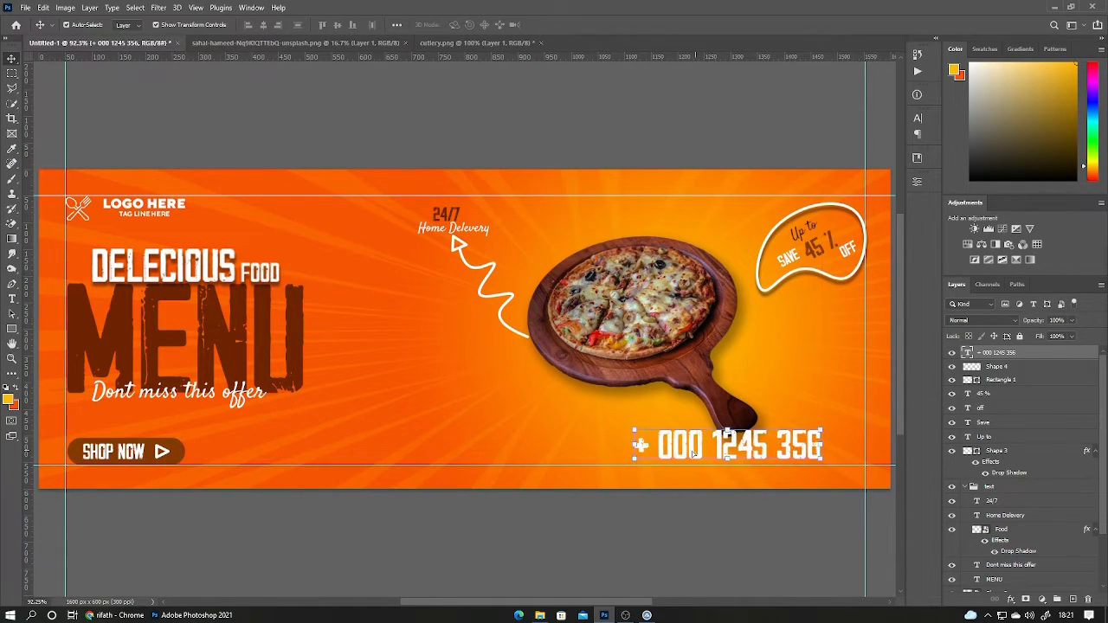
{"action": "left_click_drag", "start_coordinate": [637, 431], "coordinate": [801, 454]}
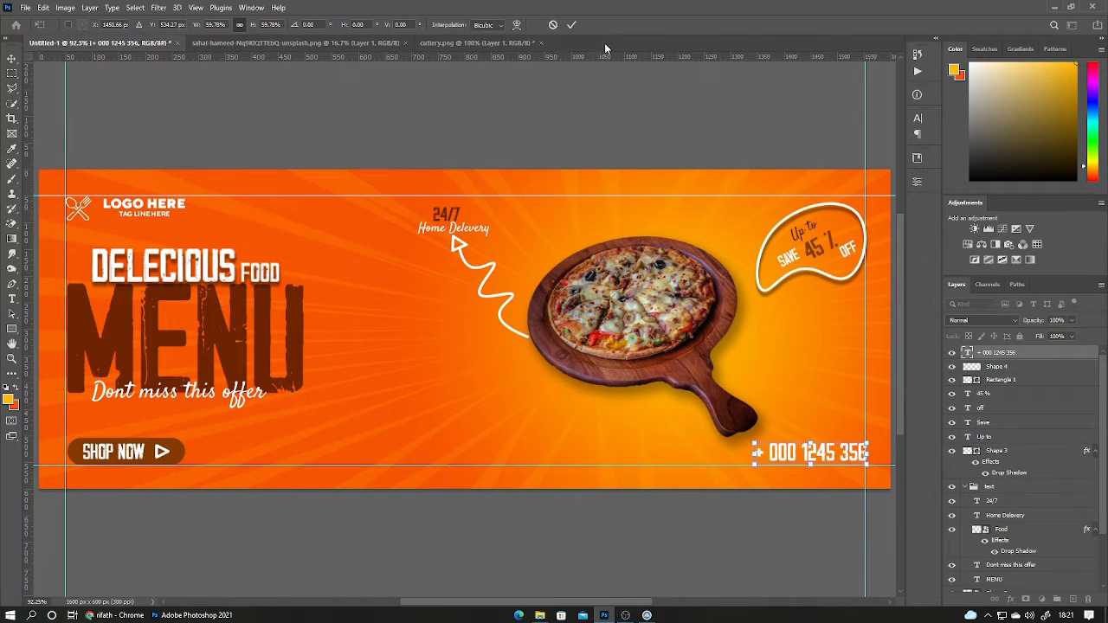
{"action": "left_click", "coordinate": [571, 25]}
{"action": "scroll", "coordinate": [642, 503], "scroll_direction": "up", "scroll_amount": 3}
{"action": "key", "text": "t"}
{"action": "left_click", "coordinate": [469, 425]}
{"action": "type", "text": "WW"}
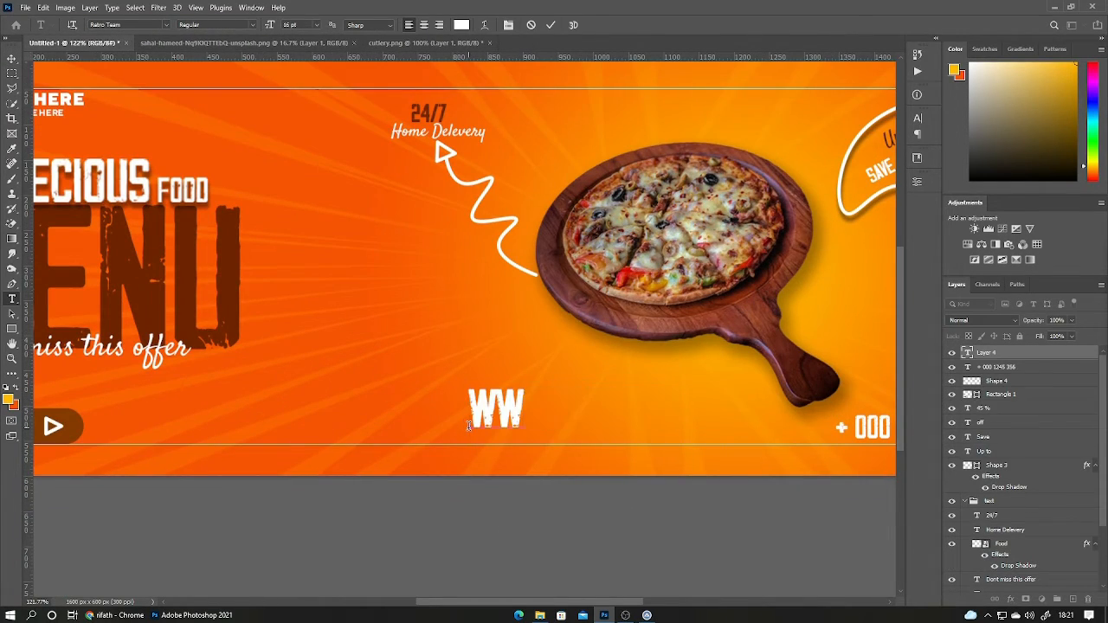
{"action": "type", "text": "W.YOUR"}
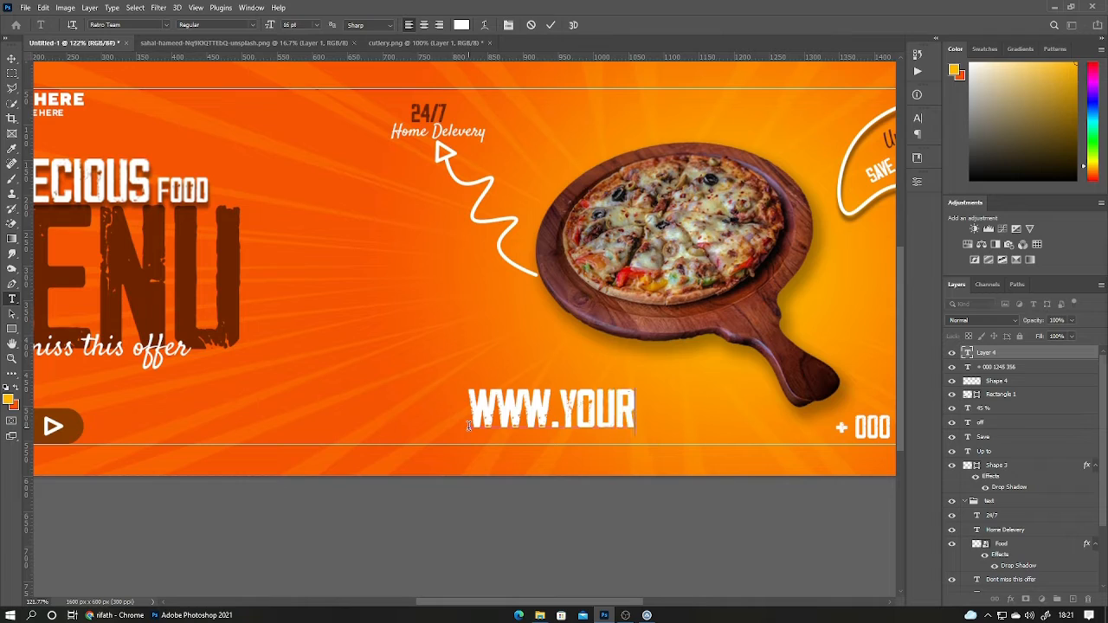
{"action": "type", "text": "W"}
{"action": "type", "text": "eb.com"}
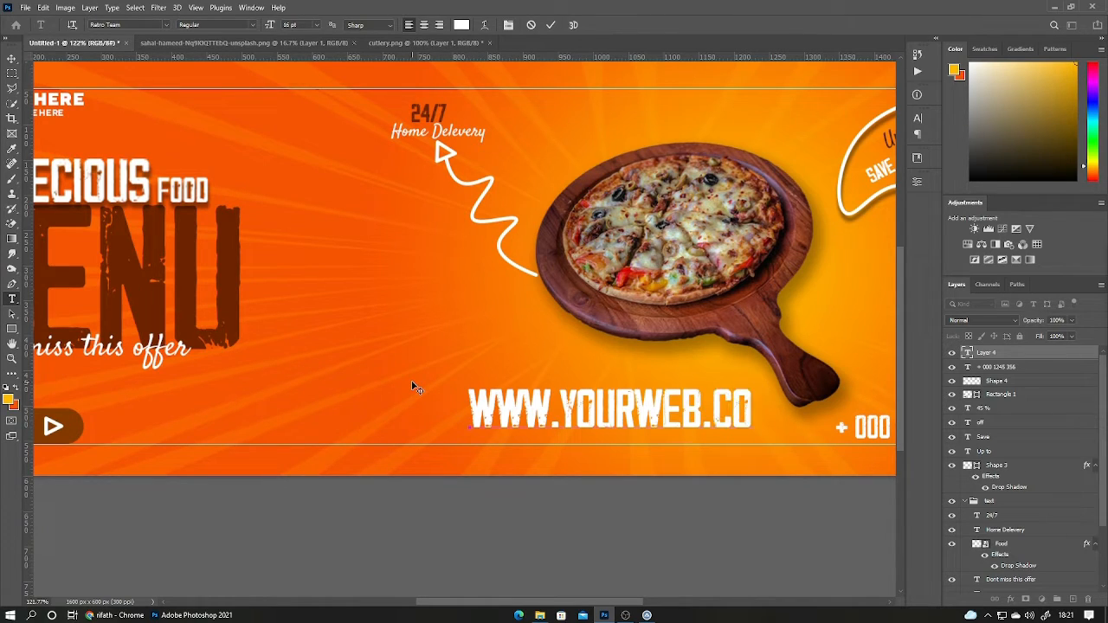
Set the whole web address text in TT Norms with the Medium style.
{"action": "key", "text": "ctrl+a"}
{"action": "left_click", "coordinate": [167, 25]}
{"action": "left_click", "coordinate": [134, 81]}
{"action": "left_click", "coordinate": [217, 24]}
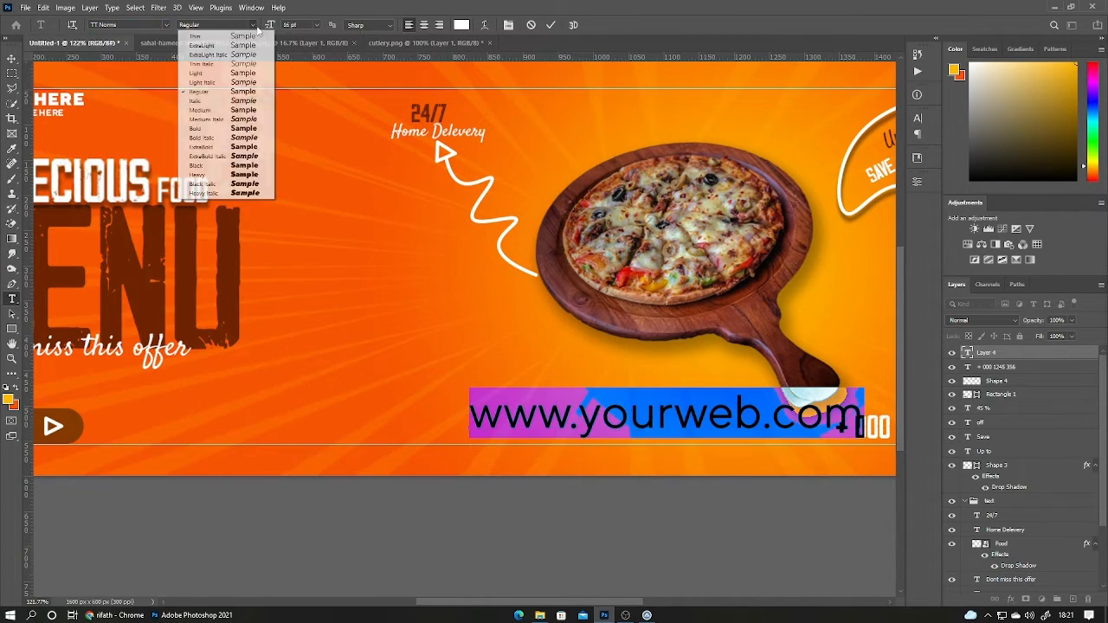
{"action": "left_click", "coordinate": [208, 111]}
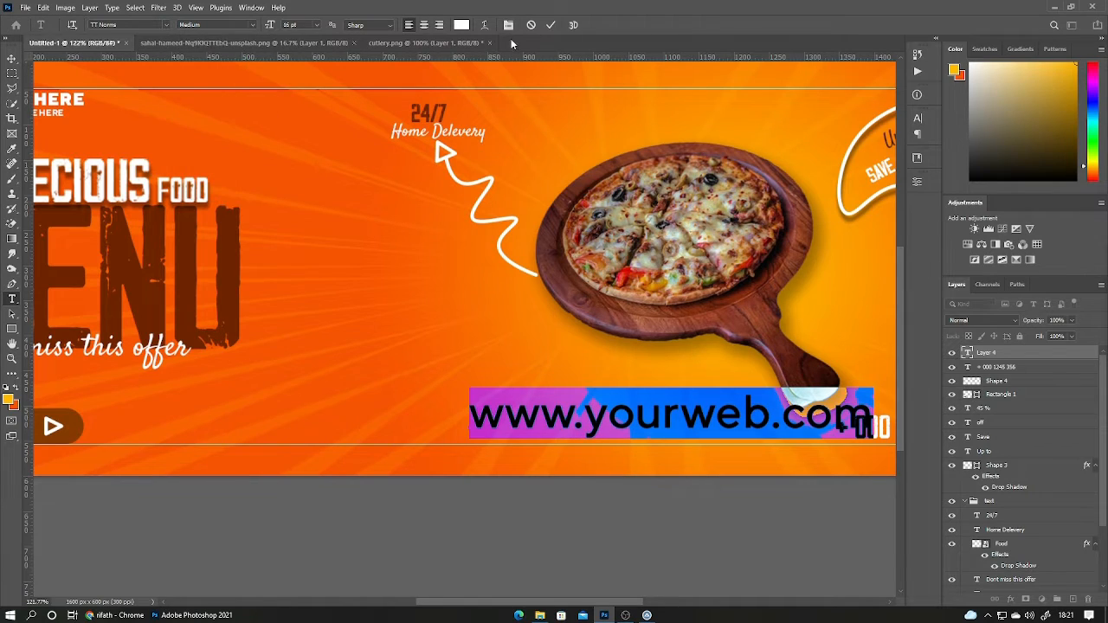
{"action": "left_click", "coordinate": [548, 25]}
Scale the web address to about 41%, positioned at the lower guide below the pizza, and set its tracking to 120.
{"action": "left_click_drag", "start_coordinate": [669, 393], "coordinate": [628, 427]}
{"action": "left_click", "coordinate": [919, 120]}
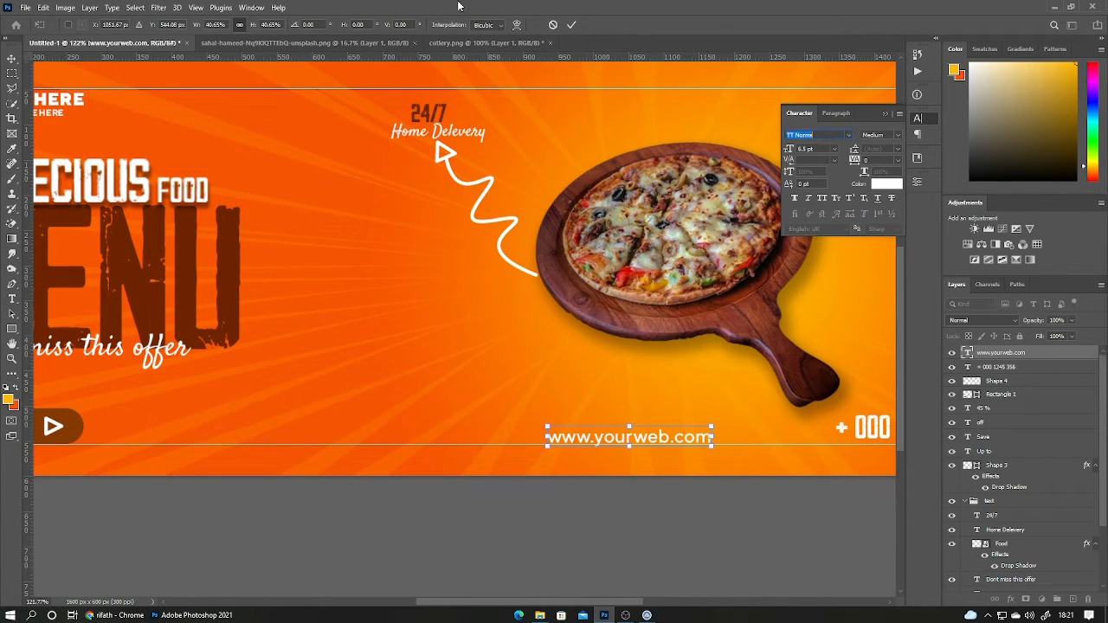
{"action": "left_click", "coordinate": [571, 25]}
{"action": "left_click_drag", "start_coordinate": [855, 161], "coordinate": [862, 160]}
{"action": "left_click", "coordinate": [309, 210]}
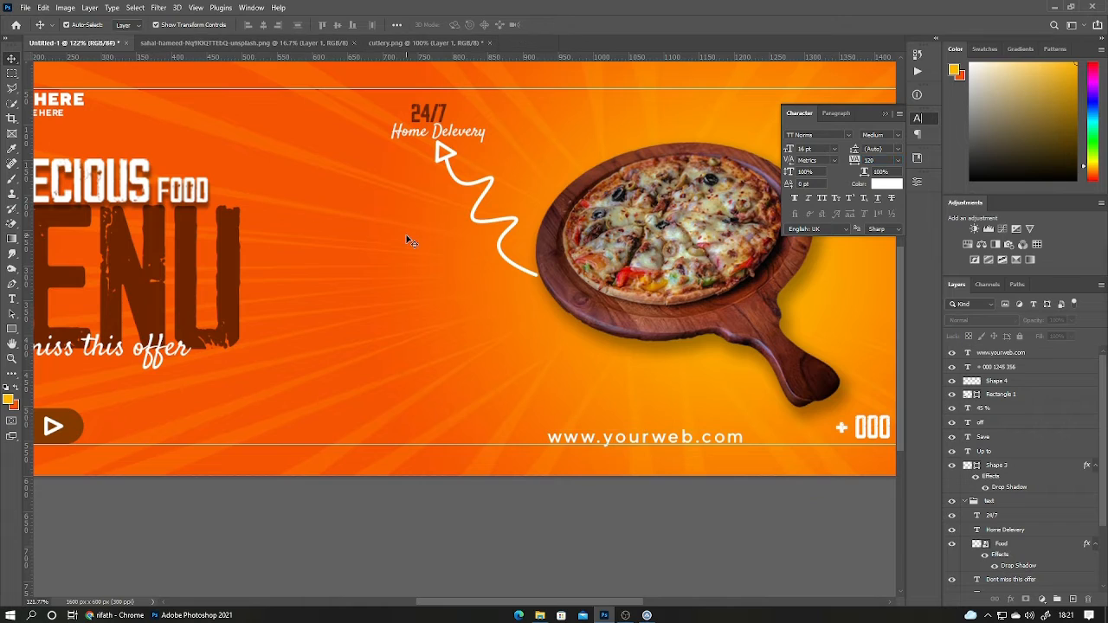
{"action": "key", "text": "ctrl+0"}
{"action": "left_click", "coordinate": [886, 115]}
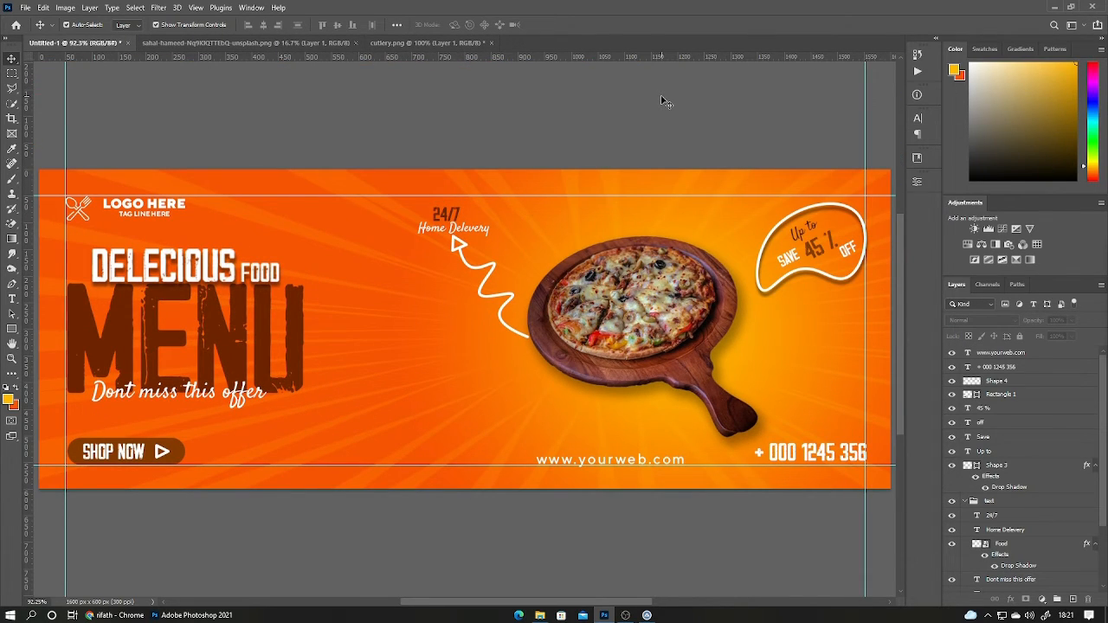
{"action": "left_click", "coordinate": [625, 615]}
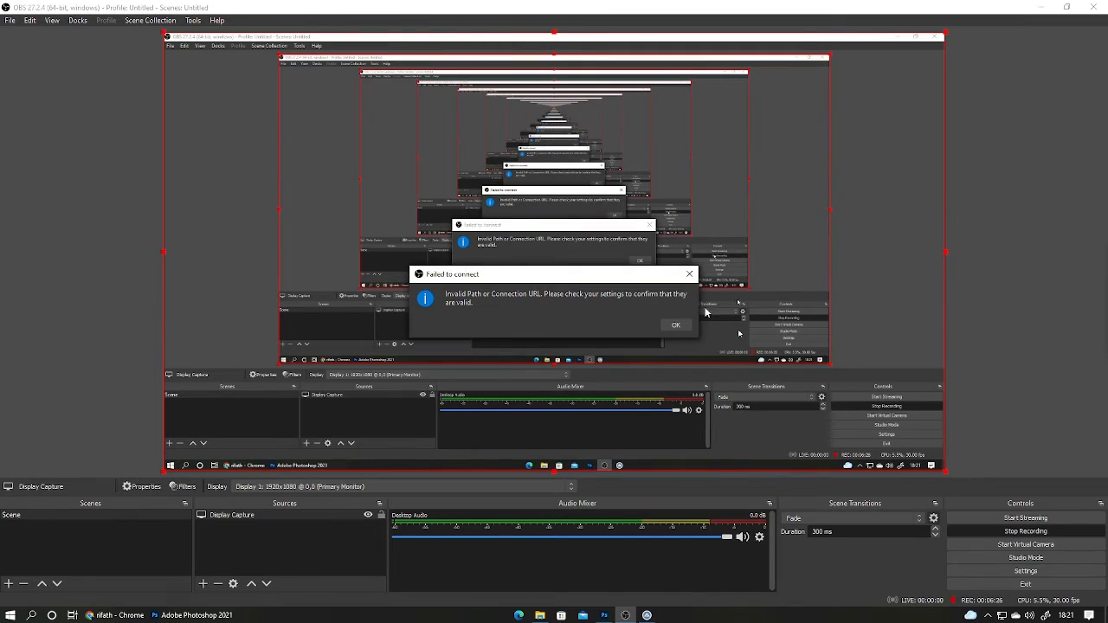
{"action": "left_click", "coordinate": [689, 274]}
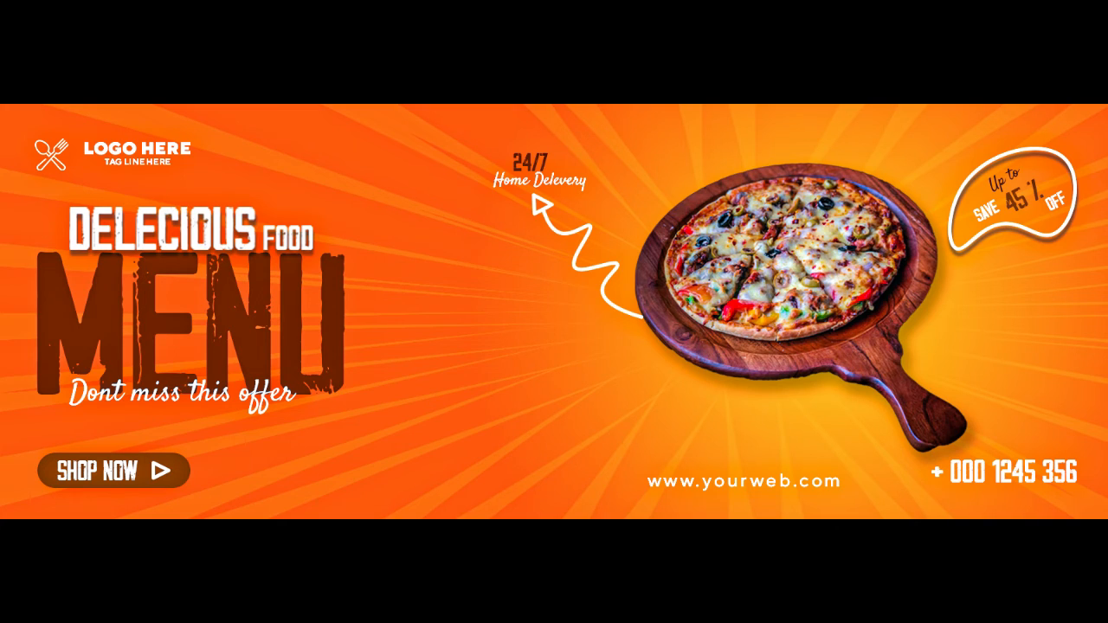